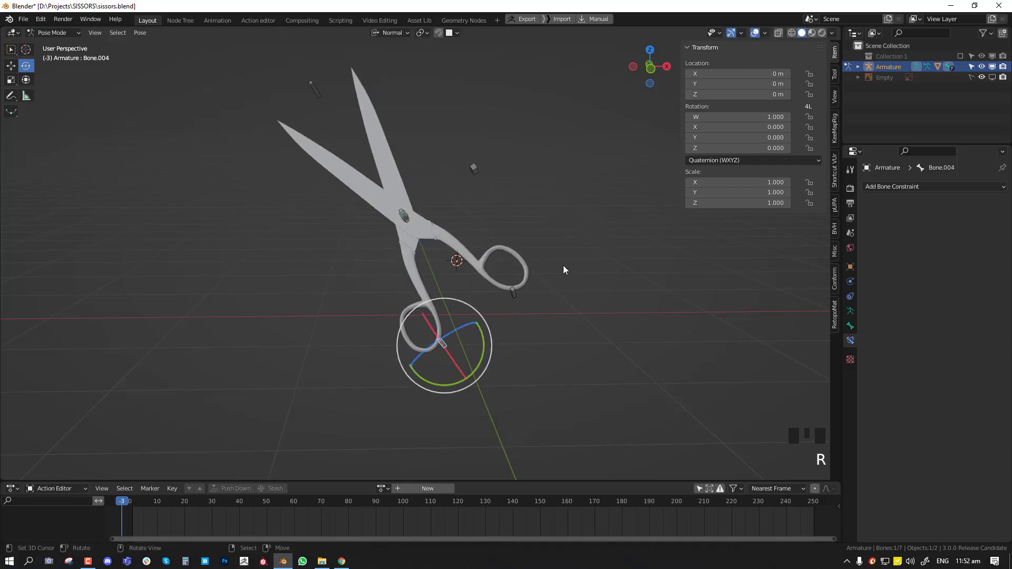
# Step: Clear the rotation and location of all bones in the scissors rig
pyautogui.press('r')
pyautogui.rightClick(525, 302)
pyautogui.press('a')
pyautogui.hotkey('alt', 'r')
pyautogui.hotkey('alt', 'g')
pyautogui.moveTo(526, 260); pyautogui.dragTo(521, 291, button='middle')
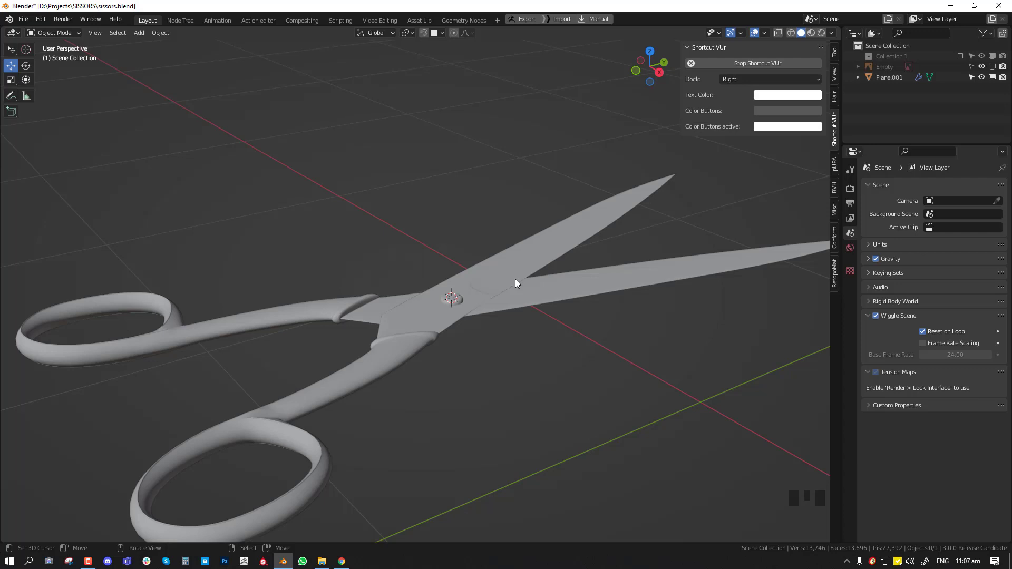
# Step: Add a single-bone armature at the 3D cursor on the scissors' pivot screw
pyautogui.moveTo(514, 277); pyautogui.dragTo(480, 312, button='middle')
pyautogui.rightClick(489, 292)
pyautogui.scroll(-2, 490, 293)
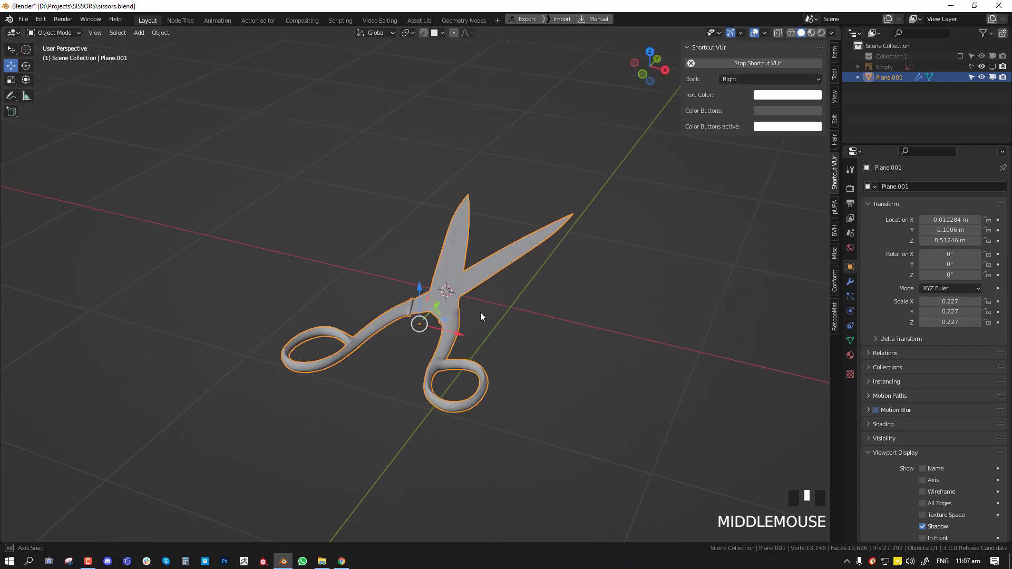
pyautogui.scroll(3, 492, 289)
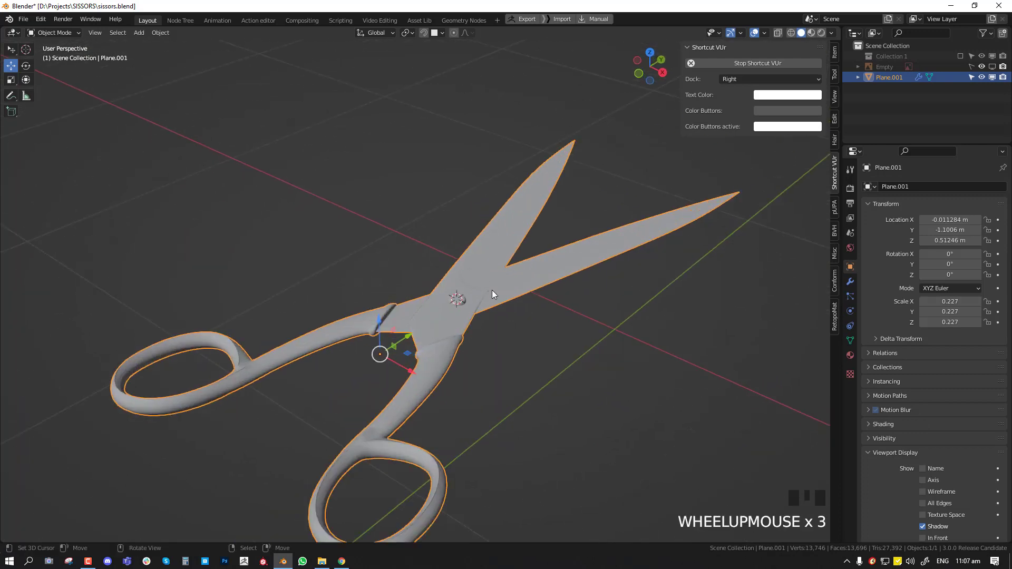
pyautogui.click(139, 34)
pyautogui.moveTo(172, 121)
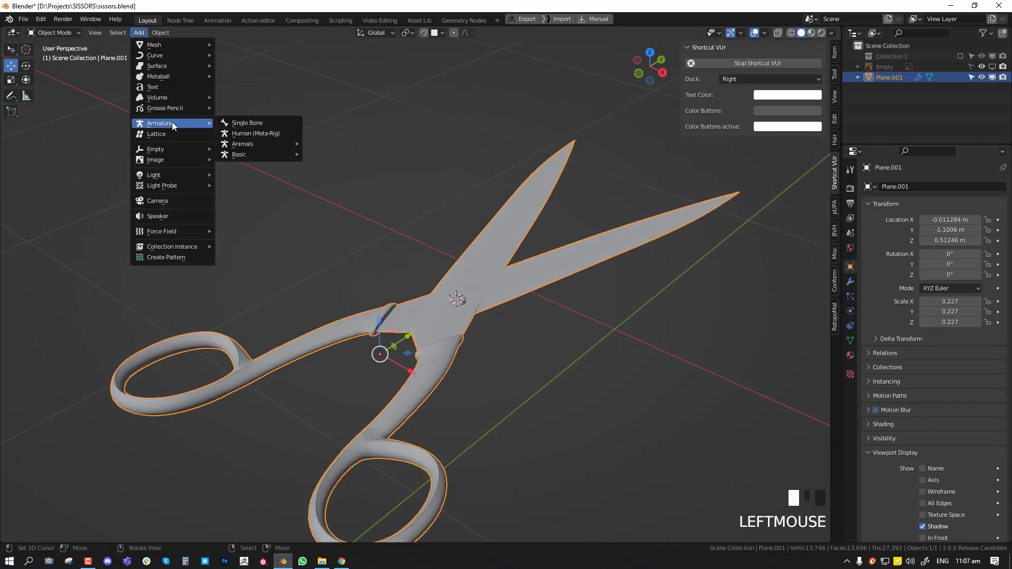
pyautogui.click(267, 121)
# Step: Scale the armature down uniformly to about 0.088
pyautogui.scroll(-3, 478, 253)
pyautogui.moveTo(478, 253); pyautogui.dragTo(419, 210, button='middle')
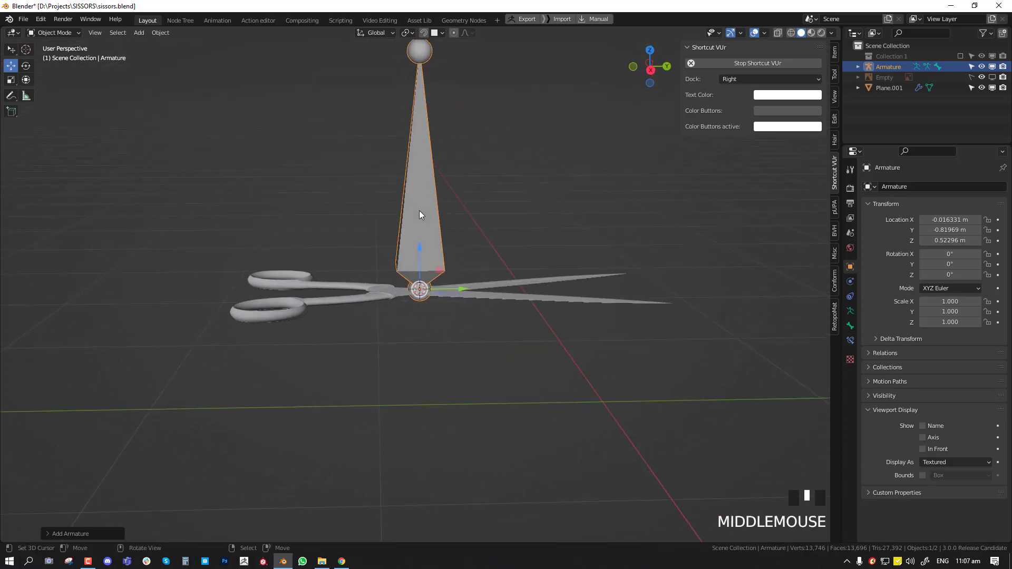
pyautogui.scroll(2, 498, 84)
pyautogui.press('s')
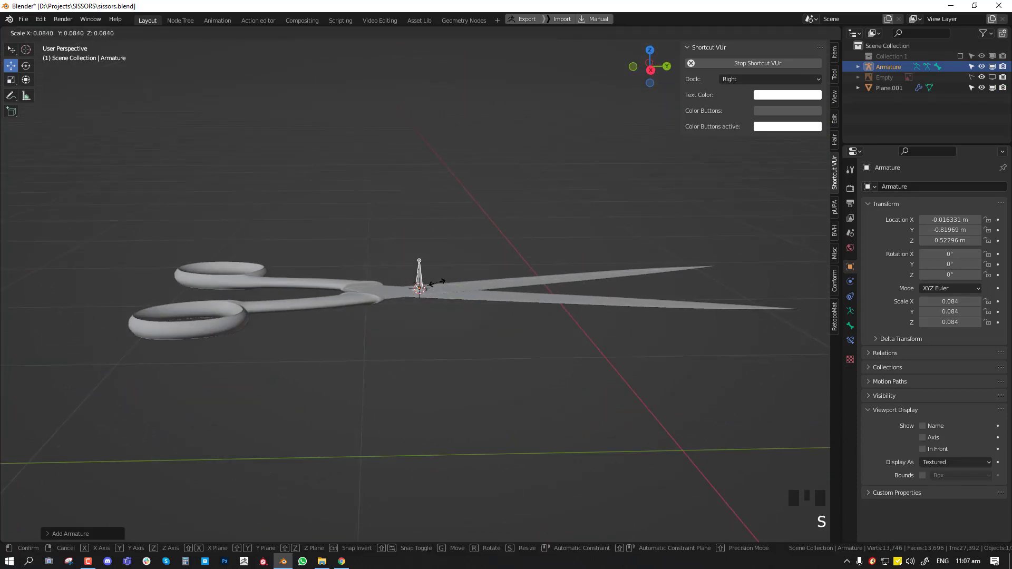
pyautogui.click(437, 281)
# Step: Set the armature's viewport display to Wire and enable In Front
pyautogui.moveTo(503, 282); pyautogui.dragTo(507, 281, button='middle')
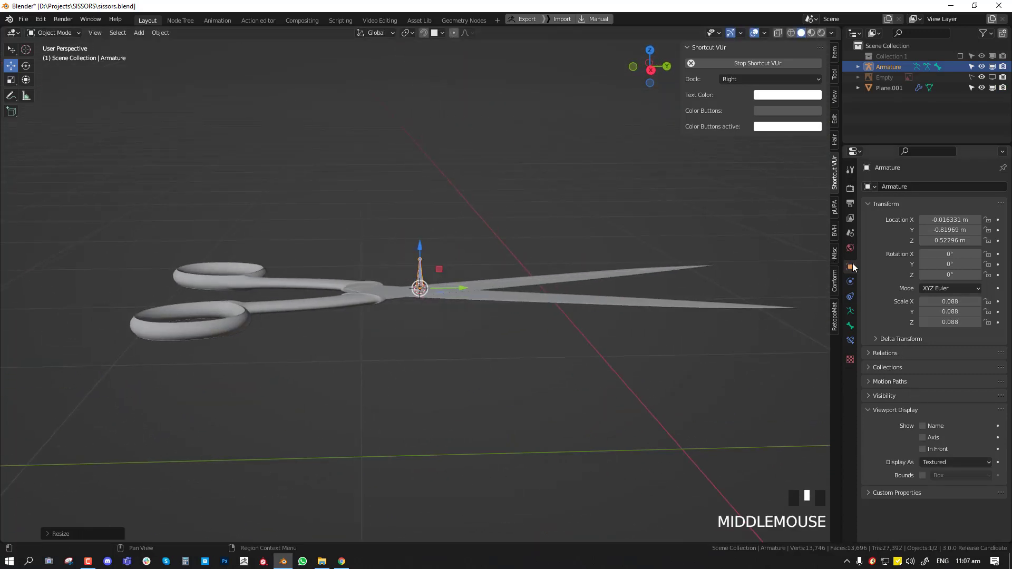
pyautogui.click(951, 462)
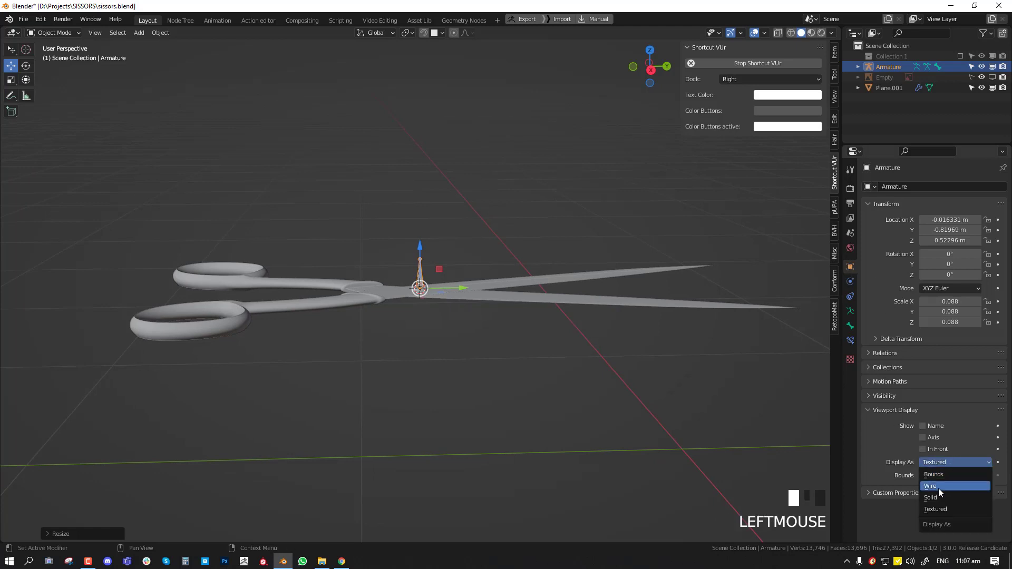
pyautogui.click(939, 483)
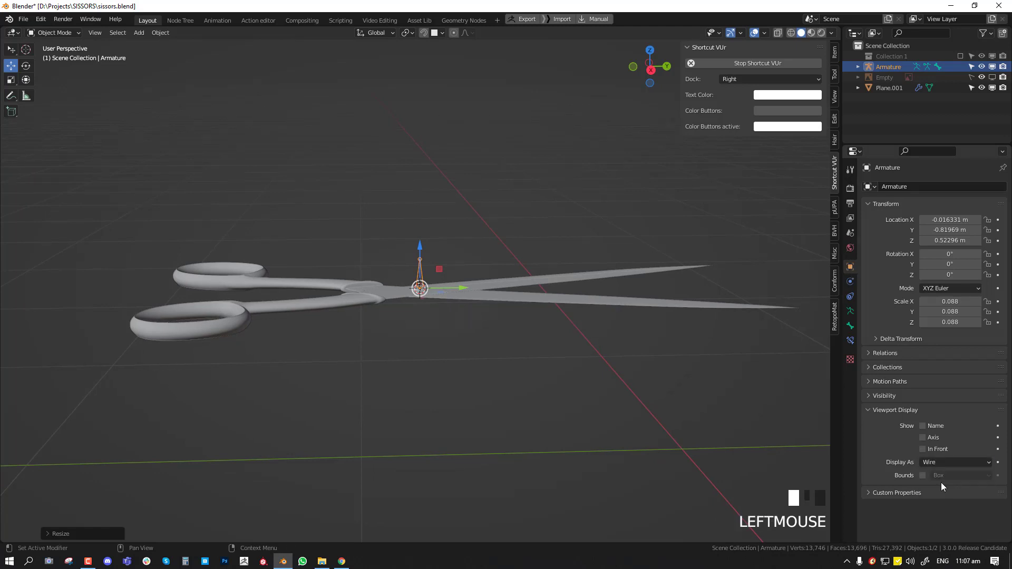
pyautogui.click(930, 449)
pyautogui.scroll(4, 381, 292)
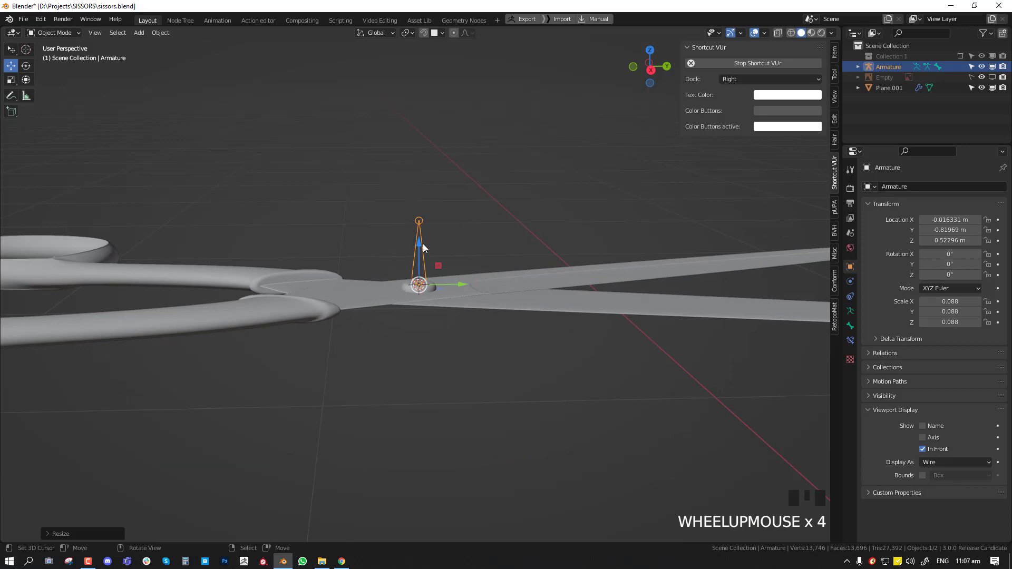
# Step: Lower the armature through the pivot screw and move it freely above the blades to about X -0.052, Y -0.722, Z 0.641 m
pyautogui.moveTo(419, 245); pyautogui.dragTo(419, 265)
pyautogui.moveTo(422, 287)
pyautogui.mouseDown(button='middle')
pyautogui.moveTo(564, 284)
pyautogui.moveTo(478, 295)
pyautogui.moveTo(473, 286)
pyautogui.moveTo(456, 301)
pyautogui.moveTo(442, 293)
pyautogui.mouseUp(button='middle')
pyautogui.scroll(2, 474, 290)
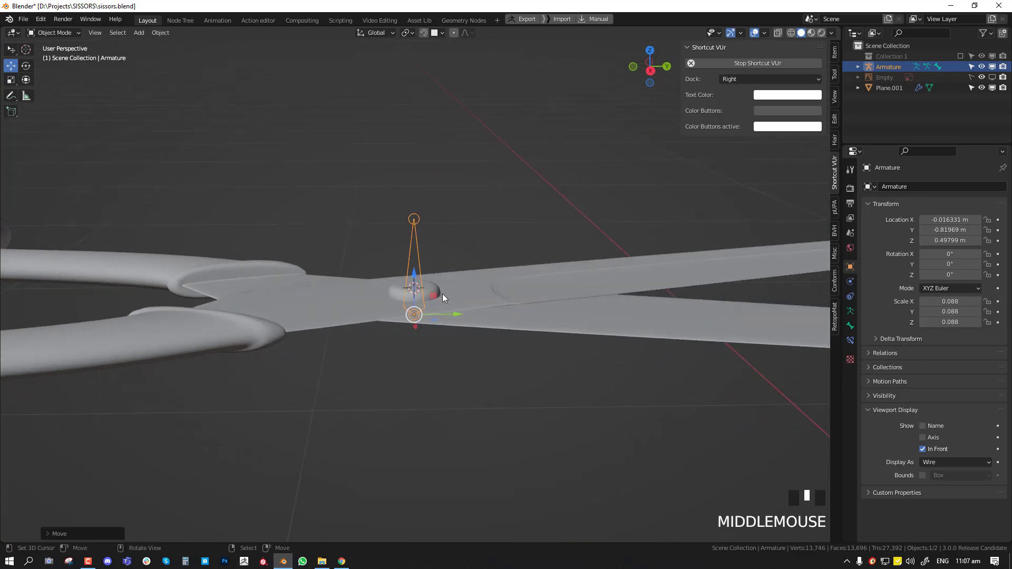
pyautogui.press('g')
pyautogui.click(543, 112)
pyautogui.moveTo(405, 257); pyautogui.dragTo(365, 304, button='middle')
pyautogui.press('Tab')
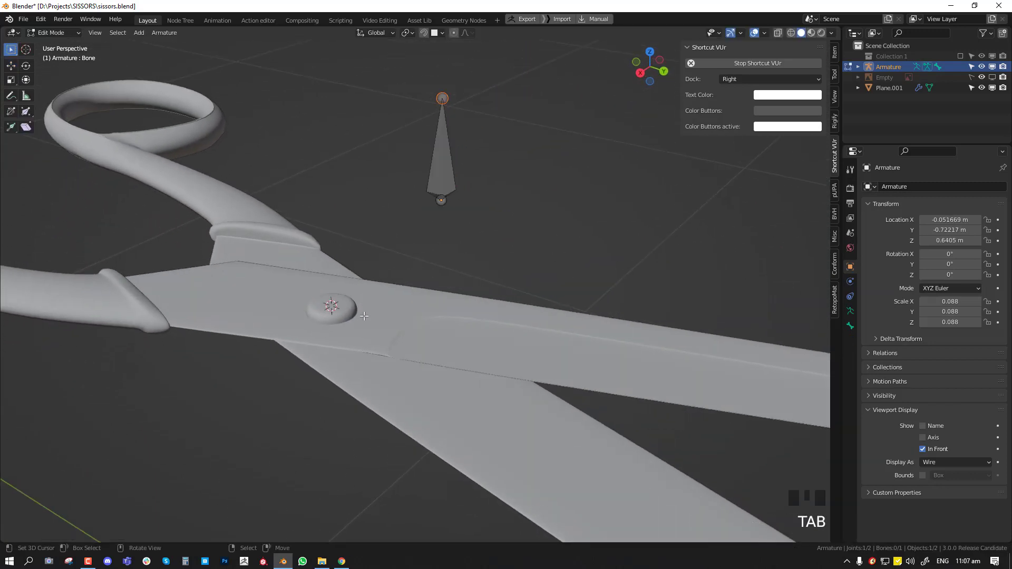
pyautogui.press('Tab')
# Step: Select the linked geometry of the pivot screw in the scissors mesh and snap the 3D cursor to it
pyautogui.rightClick(335, 312)
pyautogui.press('Tab')
pyautogui.hotkey('alt', 'a')
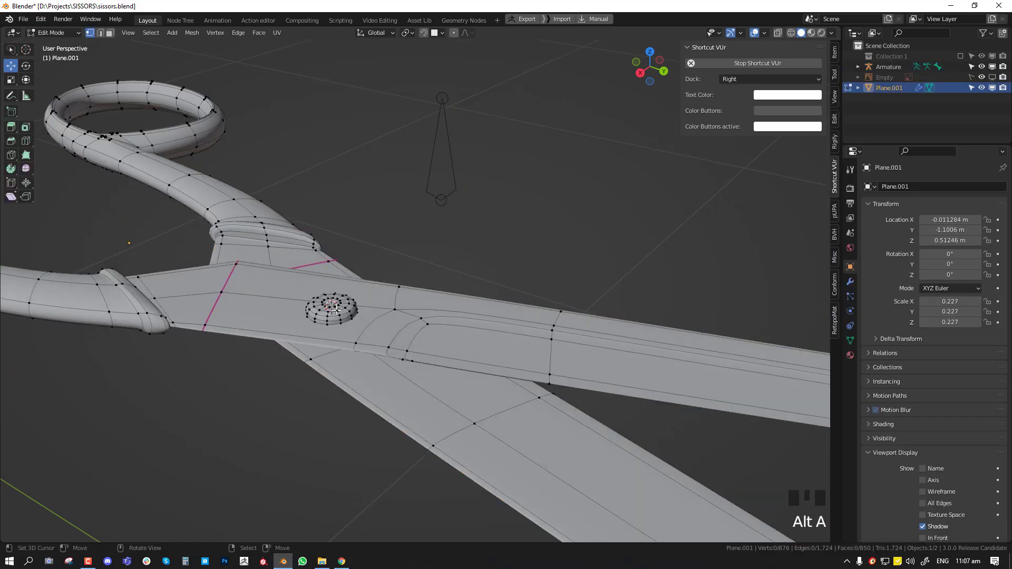
pyautogui.press('l')
pyautogui.moveTo(335, 309); pyautogui.dragTo(416, 302, button='middle')
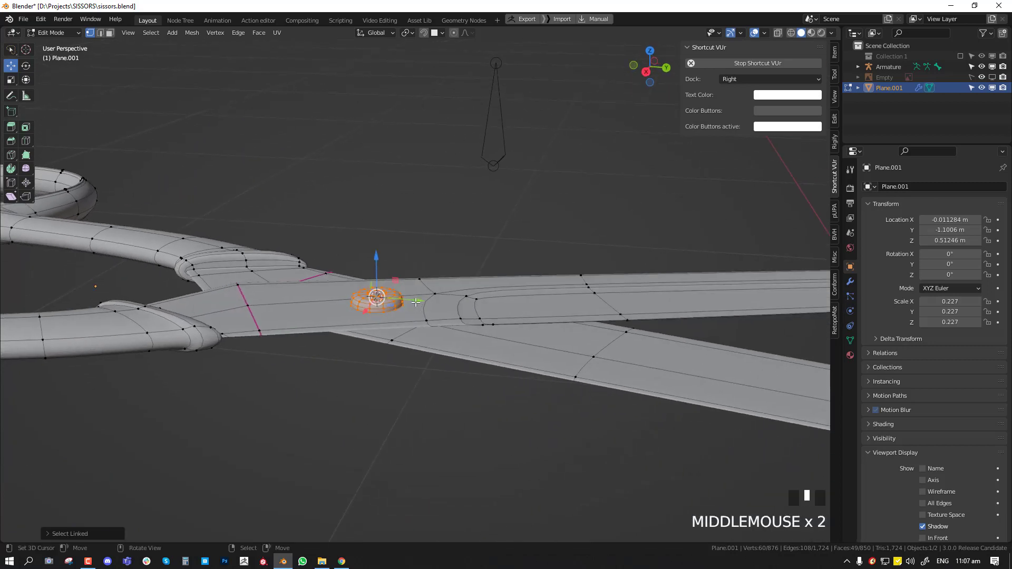
pyautogui.hotkey('shift', 's')
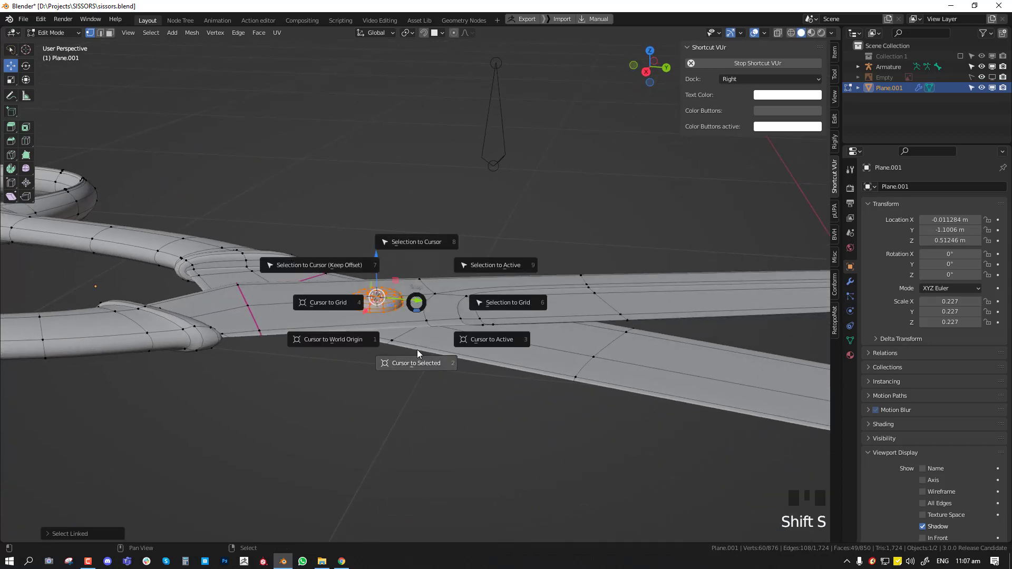
pyautogui.click(416, 366)
# Step: Select the bone in the armature's Edit Mode and snap it to the 3D cursor on the pivot screw
pyautogui.press('Tab')
pyautogui.rightClick(485, 154)
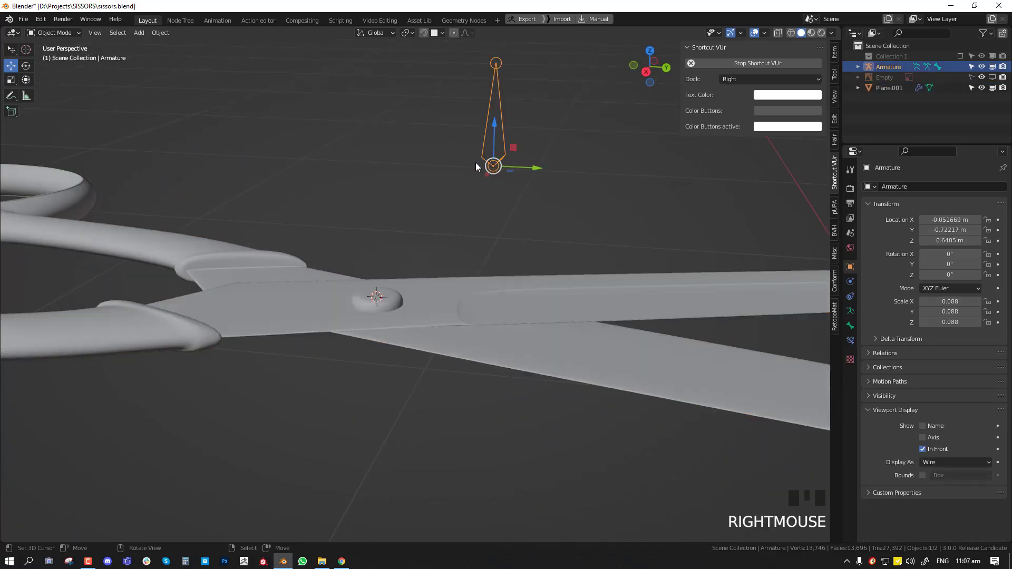
pyautogui.press('Tab')
pyautogui.rightClick(497, 135)
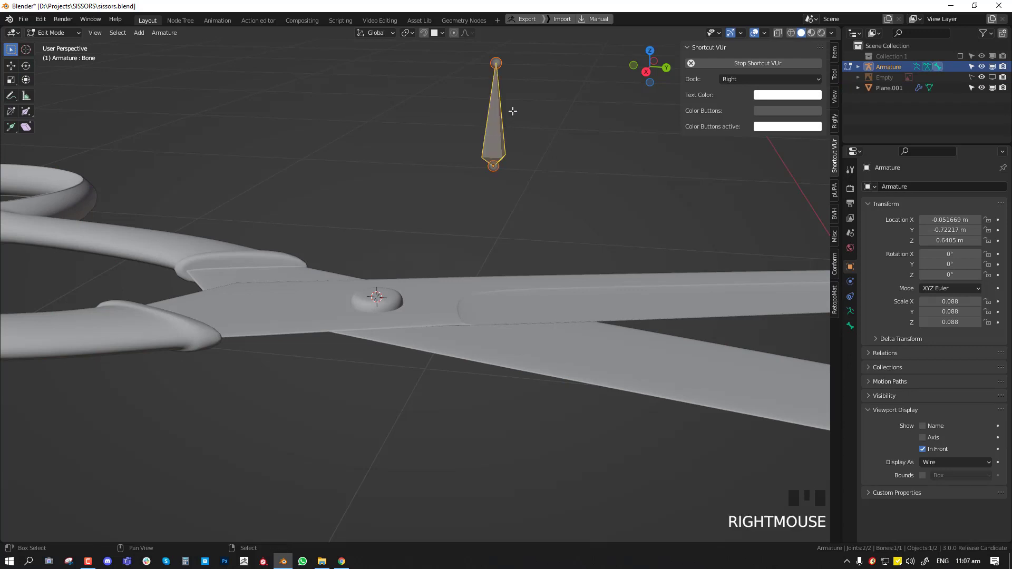
pyautogui.hotkey('shift', 's')
pyautogui.click(526, 45)
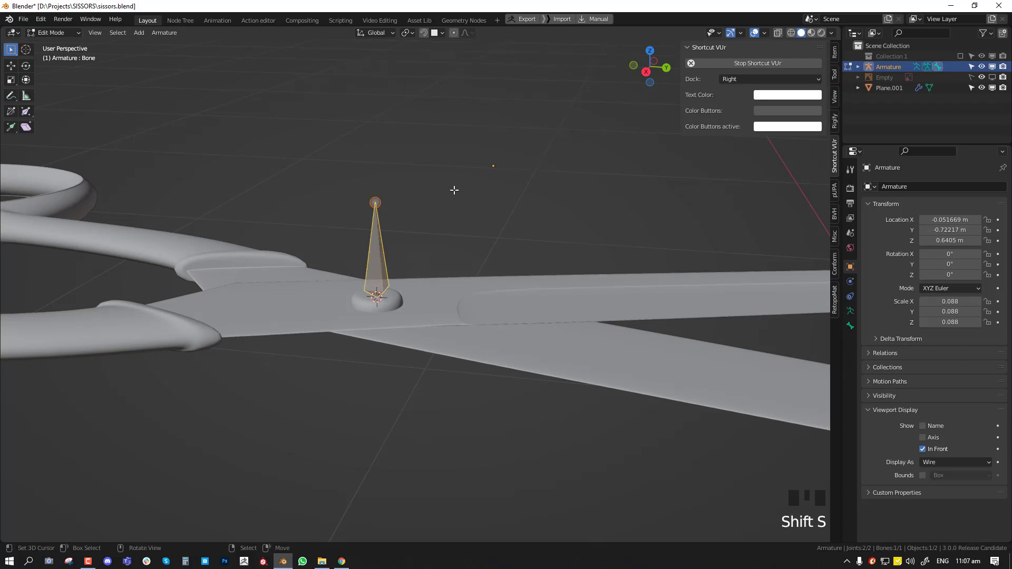
# Step: Set the armature's origin to its geometry and lower the armature through the pivot screw to about Z 0.527 m
pyautogui.press('Tab')
pyautogui.press('w')
pyautogui.moveTo(511, 163)
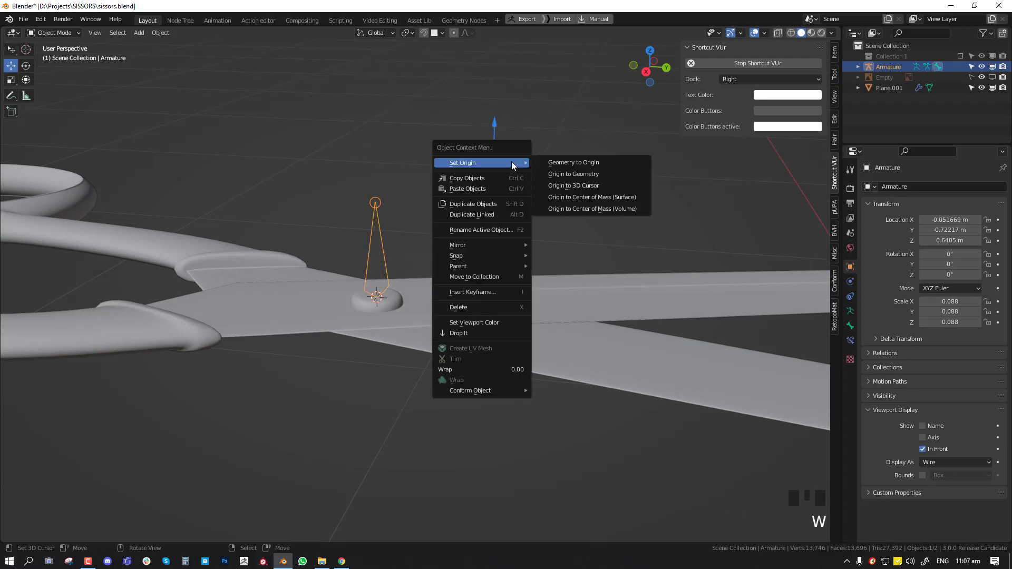
pyautogui.click(573, 174)
pyautogui.moveTo(375, 211); pyautogui.dragTo(375, 254)
pyautogui.moveTo(396, 299); pyautogui.dragTo(450, 281, button='middle')
pyautogui.scroll(2, 420, 298)
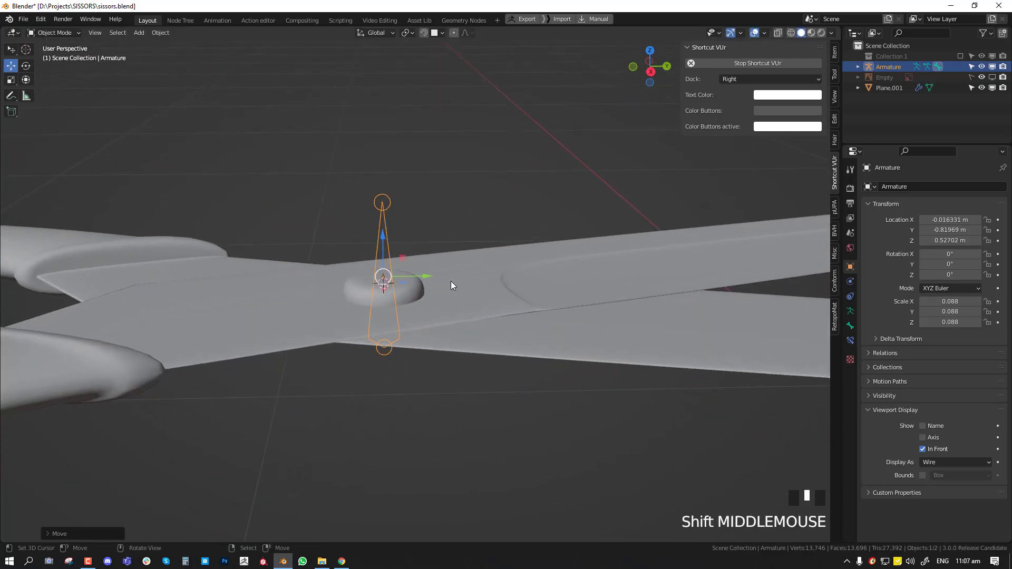
# Step: Change the armature's bone display to B-Bone while in its Edit Mode
pyautogui.moveTo(378, 283); pyautogui.dragTo(519, 319, button='middle')
pyautogui.scroll(-3, 538, 287)
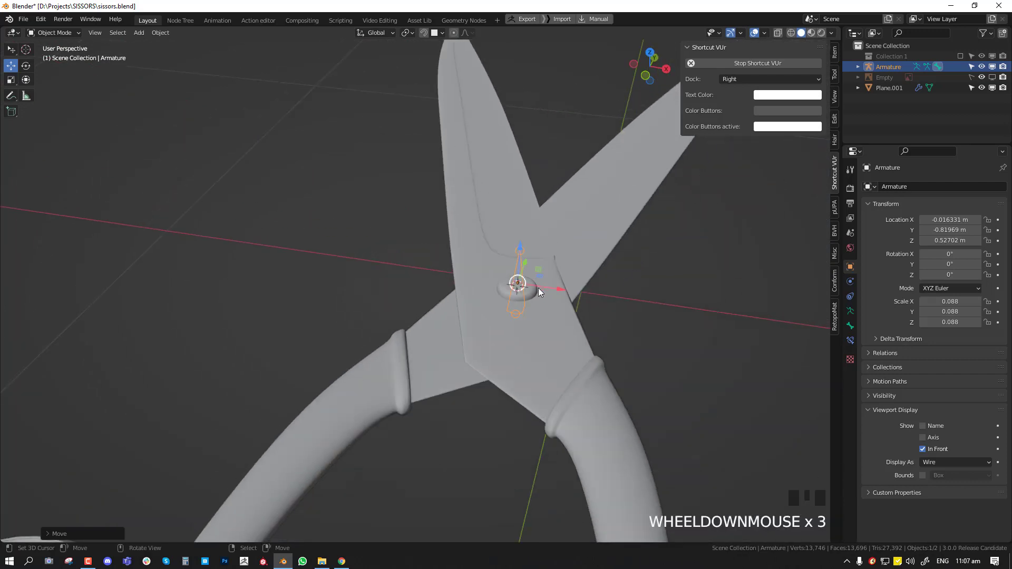
pyautogui.moveTo(538, 285); pyautogui.dragTo(503, 287, button='middle')
pyautogui.scroll(-1, 603, 241)
pyautogui.scroll(-1, 604, 246)
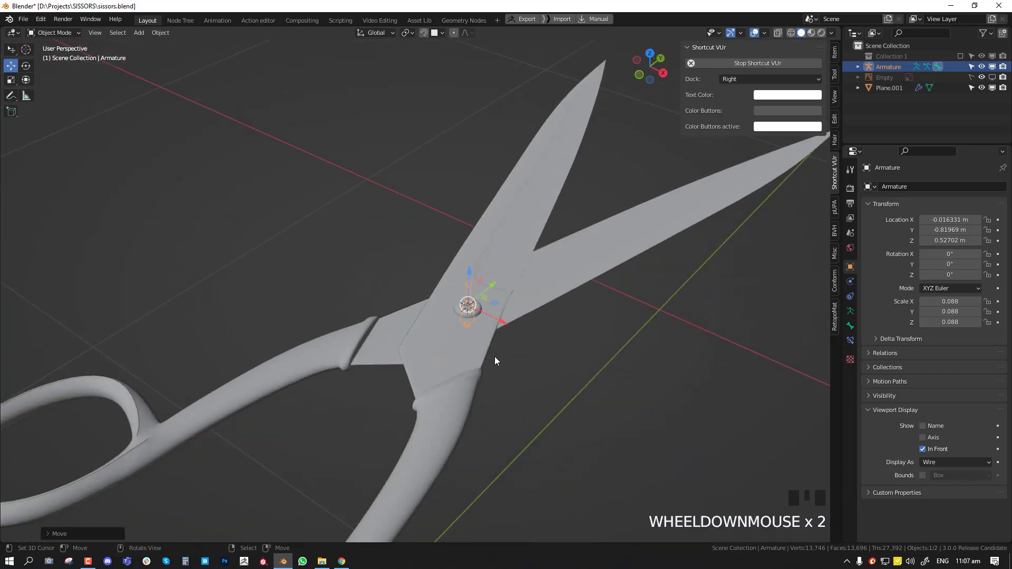
pyautogui.moveTo(507, 317); pyautogui.dragTo(524, 320, button='middle')
pyautogui.press('Tab')
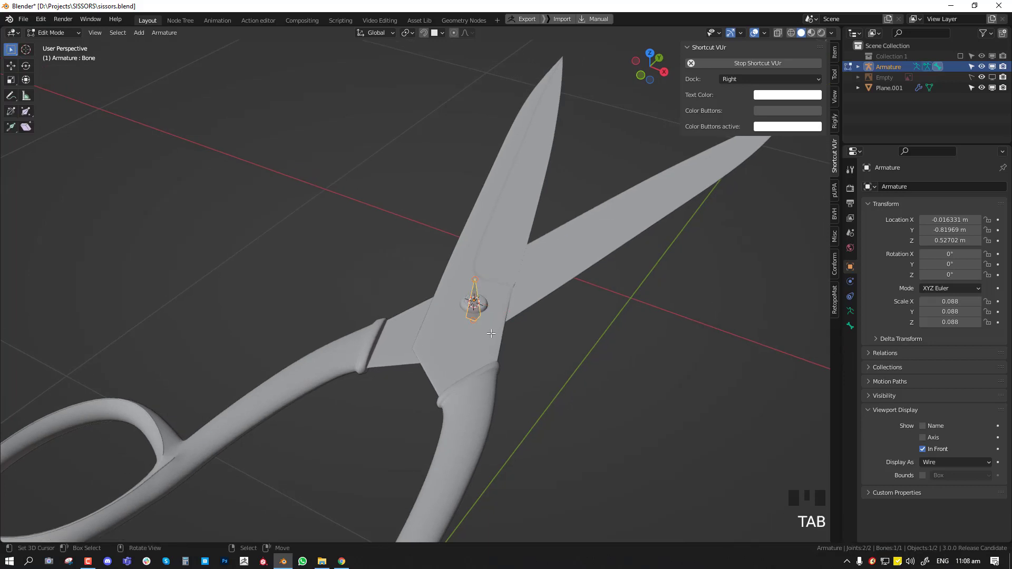
pyautogui.click(849, 311)
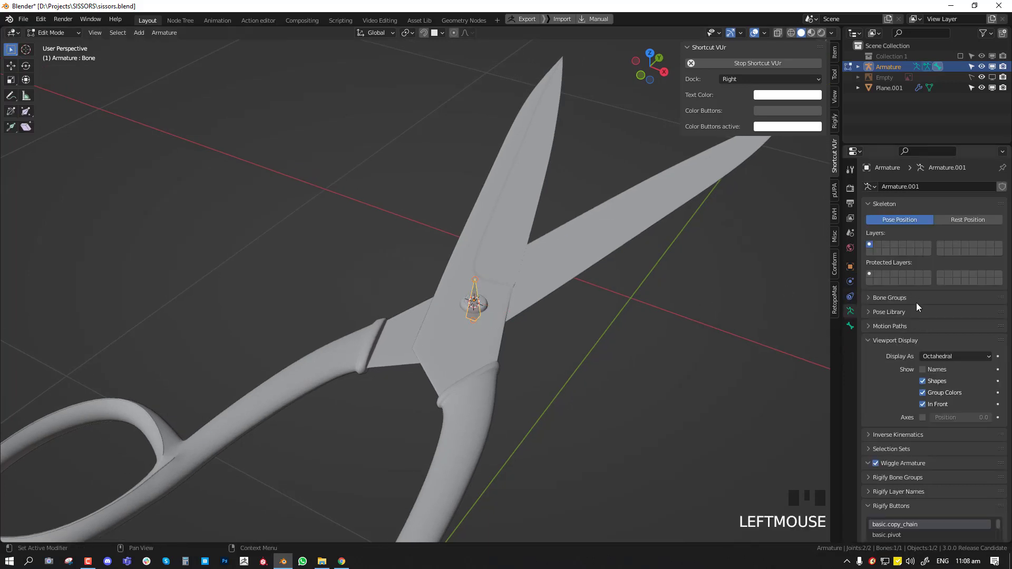
pyautogui.click(943, 355)
pyautogui.click(951, 392)
# Step: Thin the bone's B-Bone display size to about 0.3 of its thickness
pyautogui.scroll(3, 532, 326)
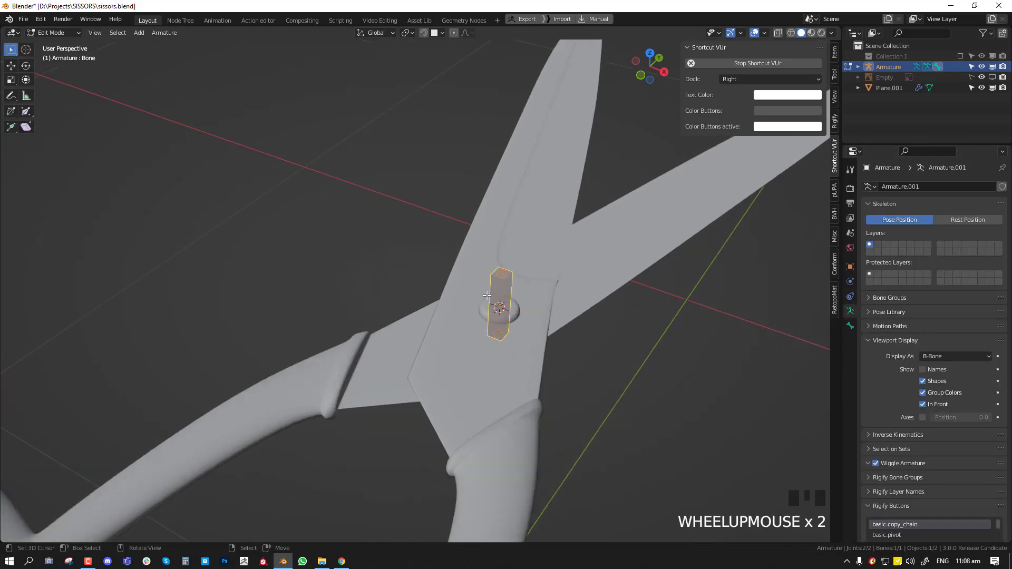
pyautogui.moveTo(533, 325); pyautogui.dragTo(542, 332, button='middle')
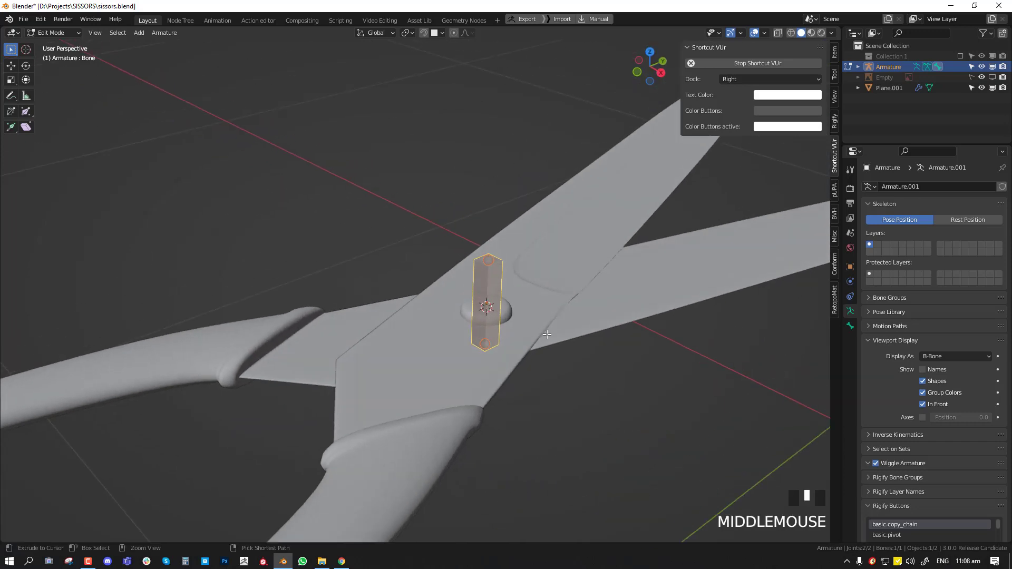
pyautogui.hotkey('ctrl', 'alt', 's')
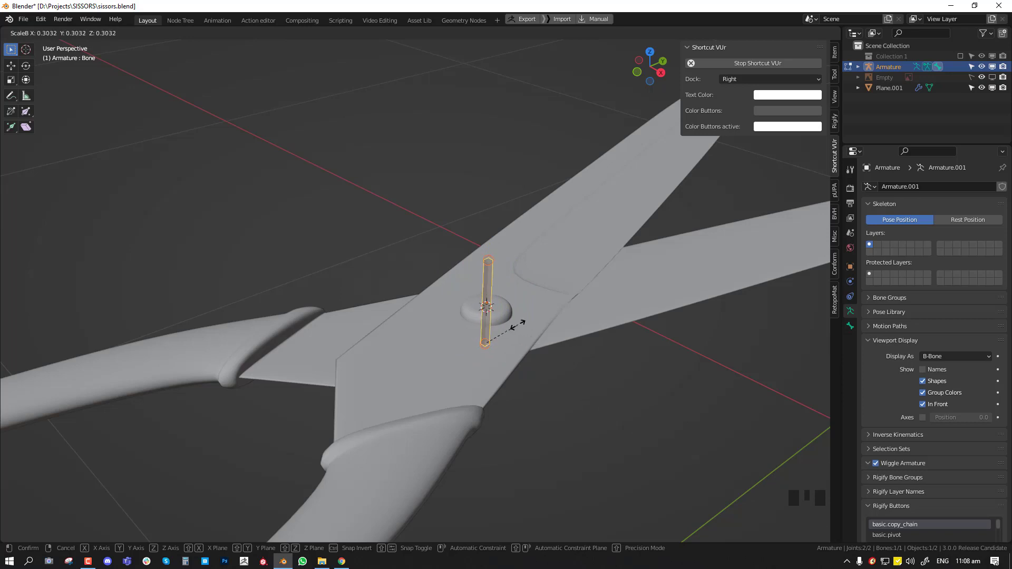
pyautogui.rightClick(546, 345)
pyautogui.scroll(2, 533, 332)
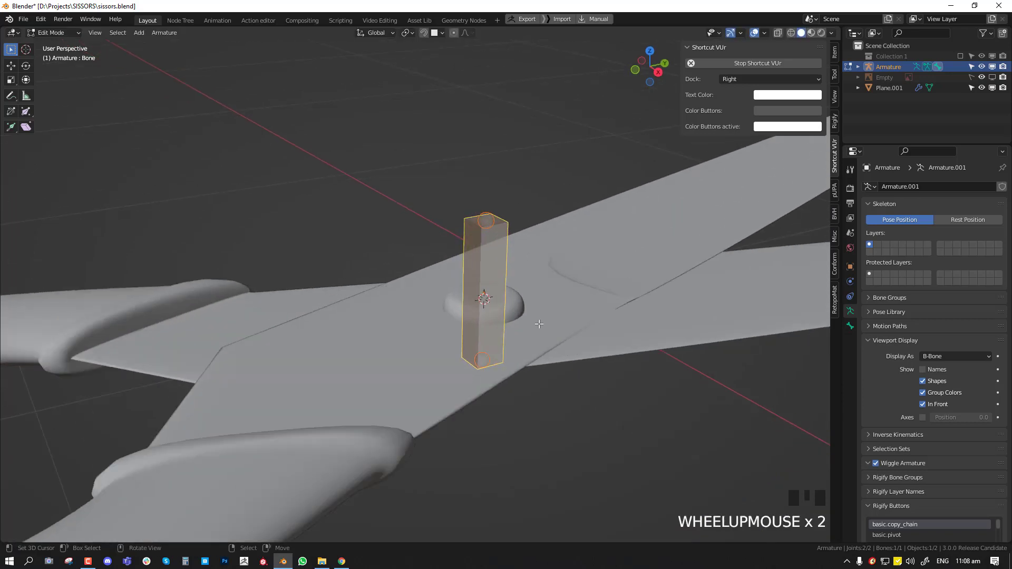
pyautogui.hotkey('ctrl', 'alt', 's')
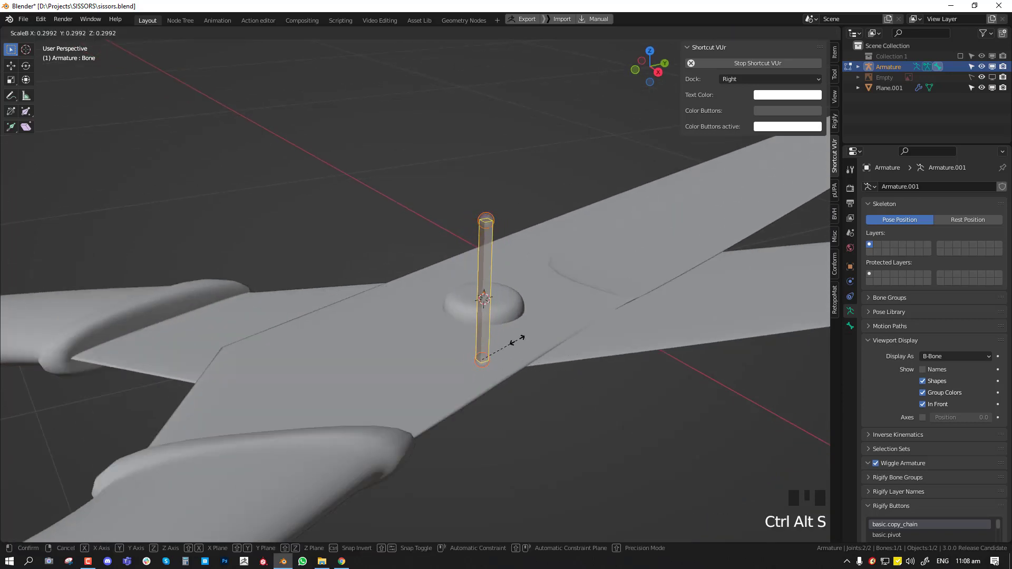
pyautogui.click(516, 341)
# Step: Duplicate the pivot bone in place, make the copy's B-Bone display much thicker than the original, and return to Object Mode
pyautogui.hotkey('shift', 'd')
pyautogui.rightClick(542, 340)
pyautogui.hotkey('ctrl', 'alt', 's')
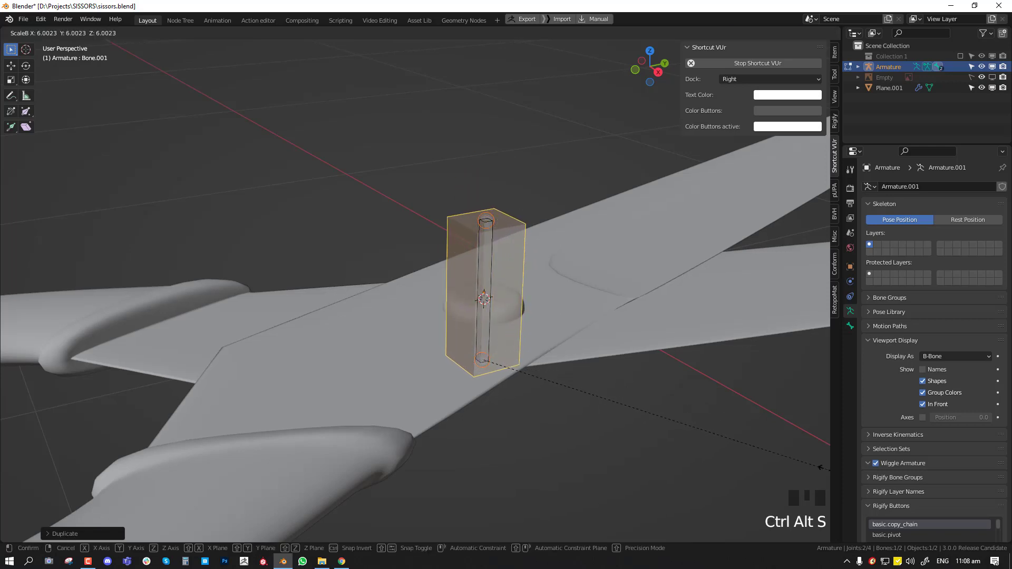
pyautogui.click(605, 306)
pyautogui.press('Tab')
pyautogui.moveTo(605, 306); pyautogui.dragTo(436, 295, button='middle')
pyautogui.scroll(-2, 482, 288)
pyautogui.press('g')
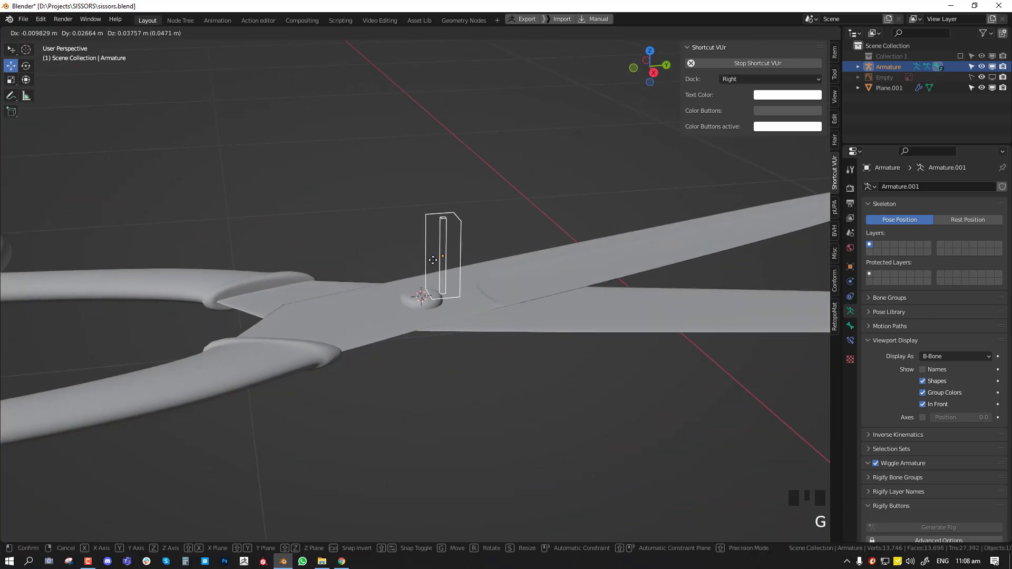
pyautogui.click(438, 275)
# Step: Apply rotation and scale to the scissors mesh
pyautogui.rightClick(480, 271)
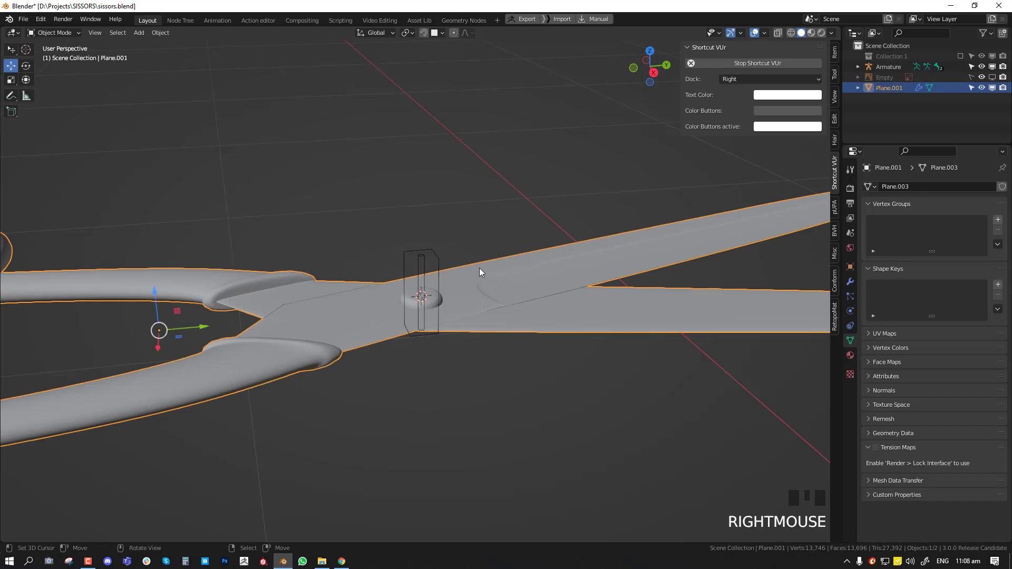
pyautogui.click(157, 32)
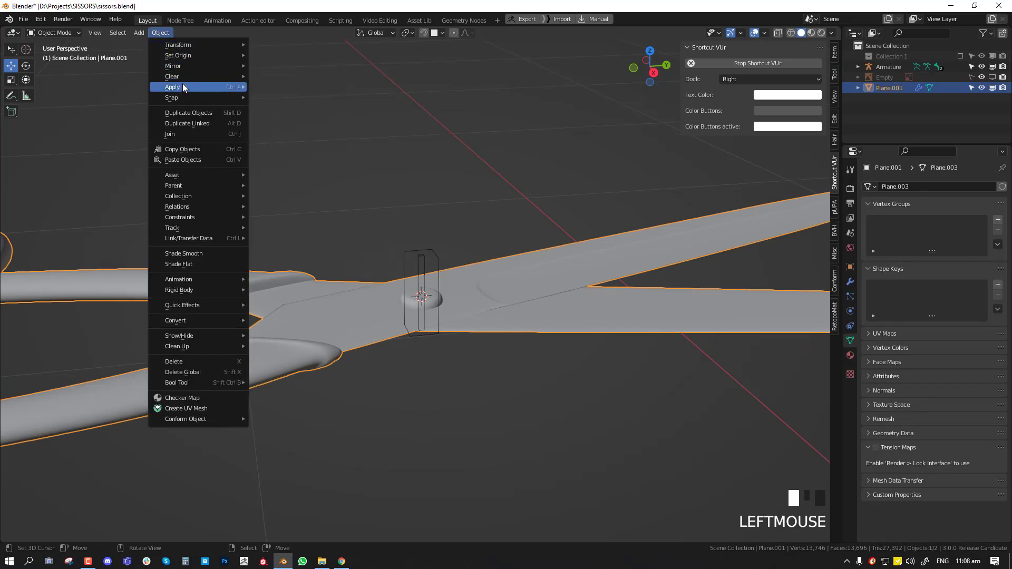
pyautogui.moveTo(182, 87)
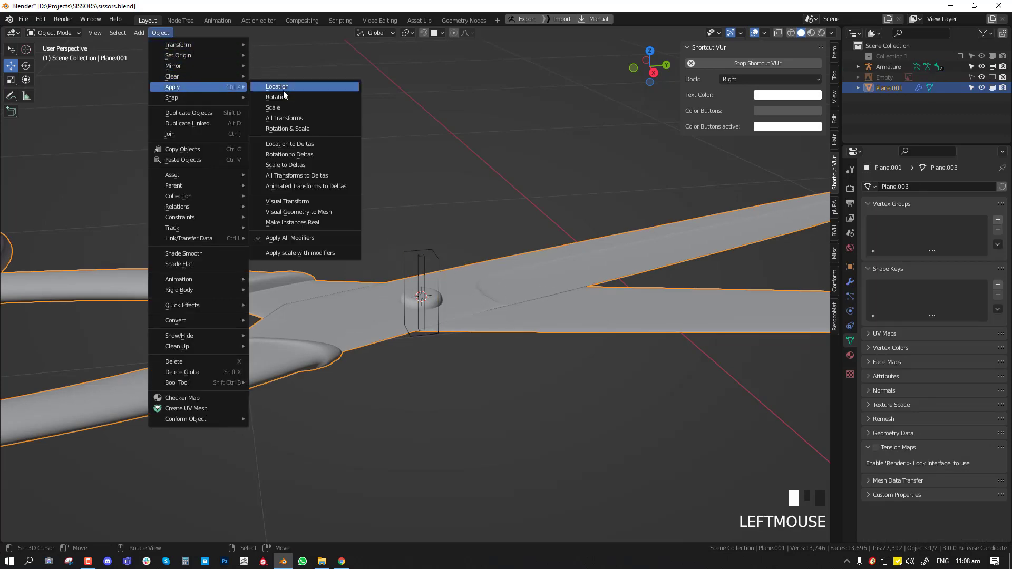
pyautogui.click(299, 129)
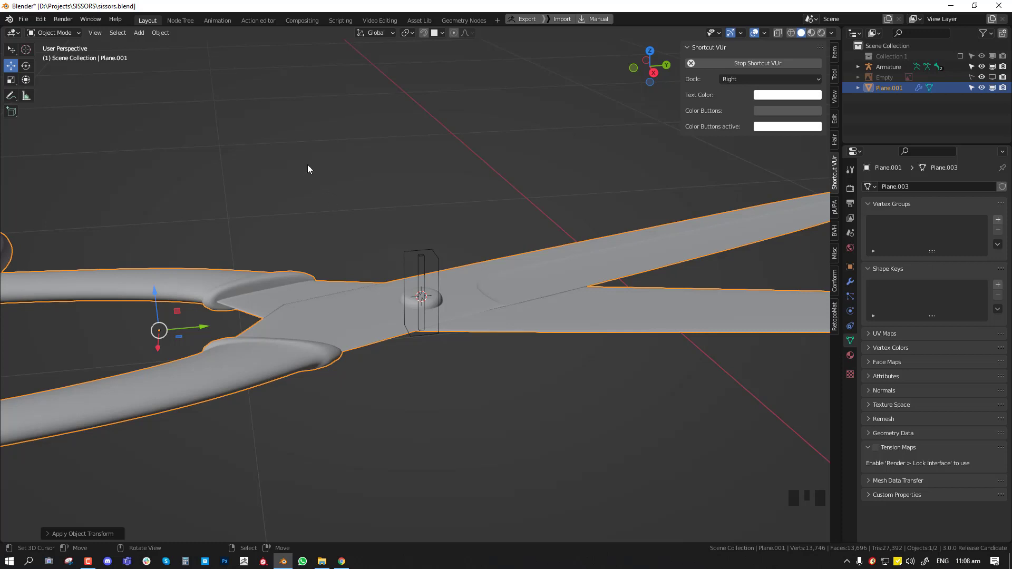
# Step: Set the scissors mesh's origin to its geometry
pyautogui.click(160, 32)
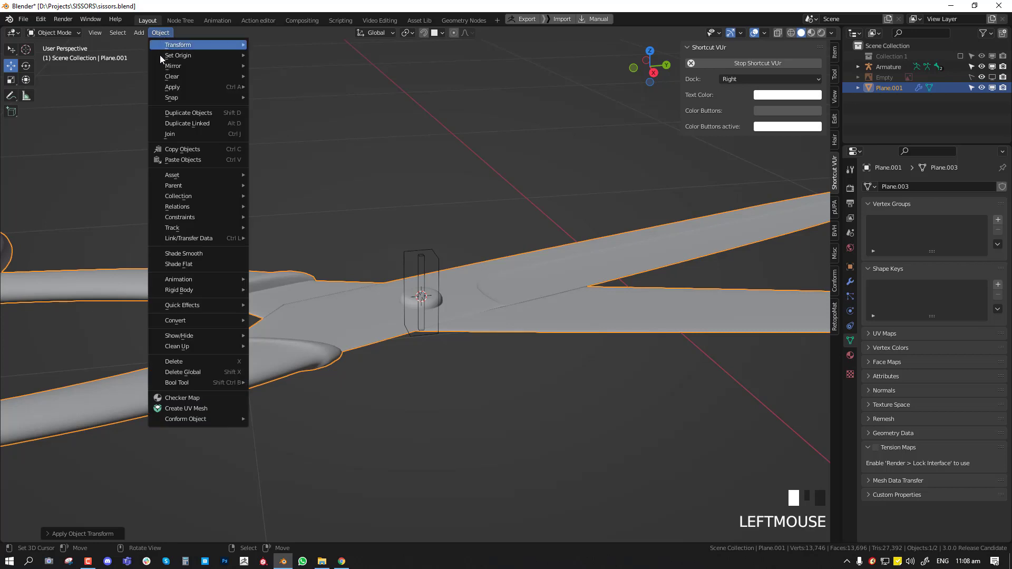
pyautogui.moveTo(163, 55)
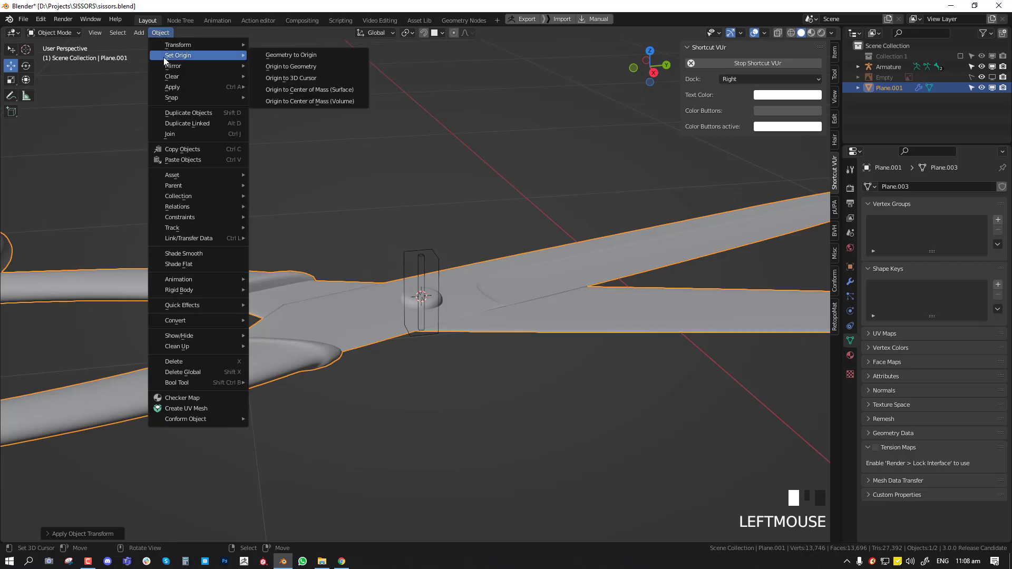
pyautogui.click(293, 67)
pyautogui.moveTo(373, 292); pyautogui.dragTo(429, 269, button='middle')
pyautogui.scroll(2, 385, 284)
pyautogui.scroll(2, 465, 267)
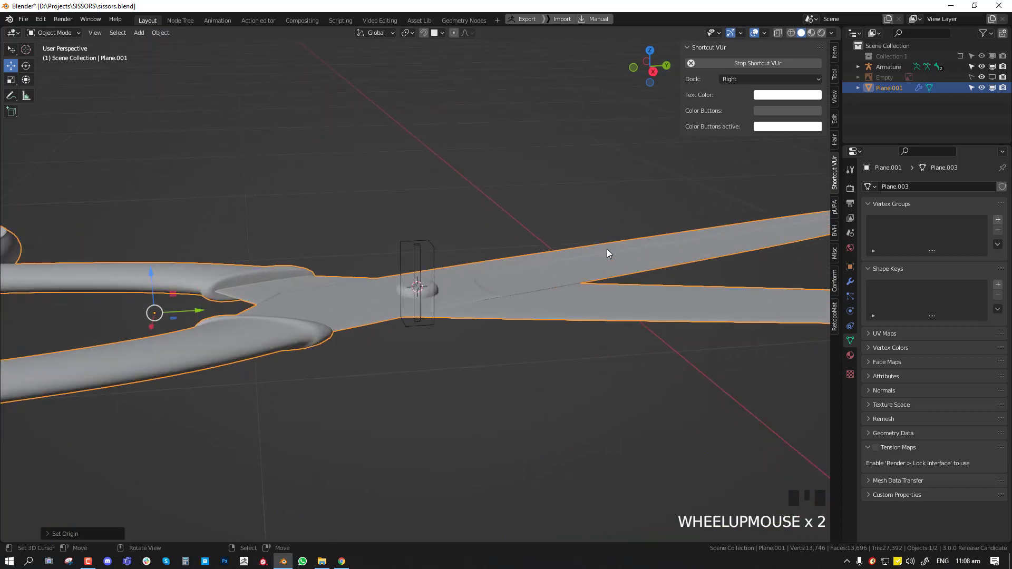
# Step: Parent the scissors mesh to the armature using Armature Deform With Empty Groups
pyautogui.keyDown('shift'); pyautogui.rightClick(417, 243); pyautogui.keyUp('shift')
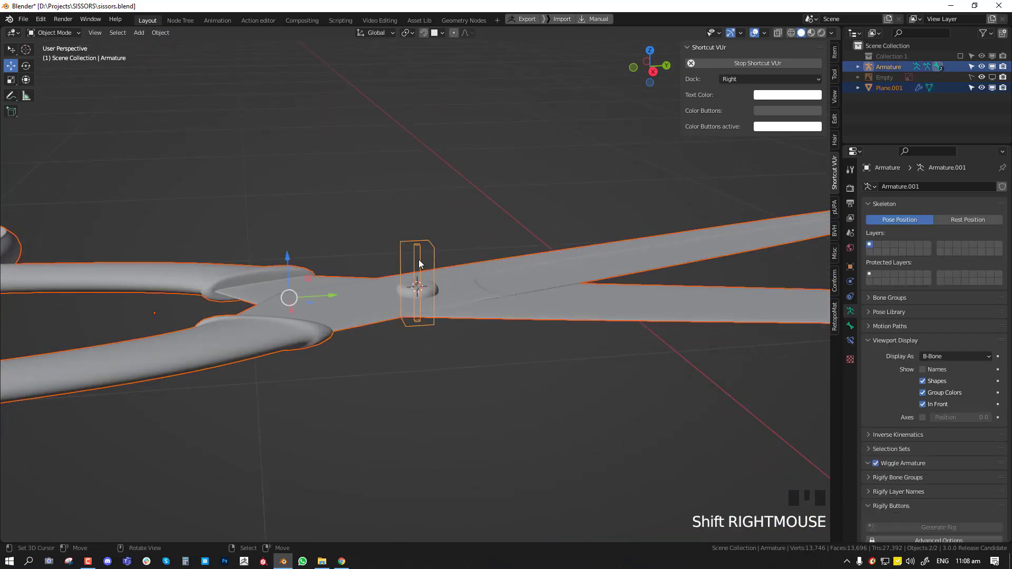
pyautogui.moveTo(429, 255); pyautogui.dragTo(415, 254, button='middle')
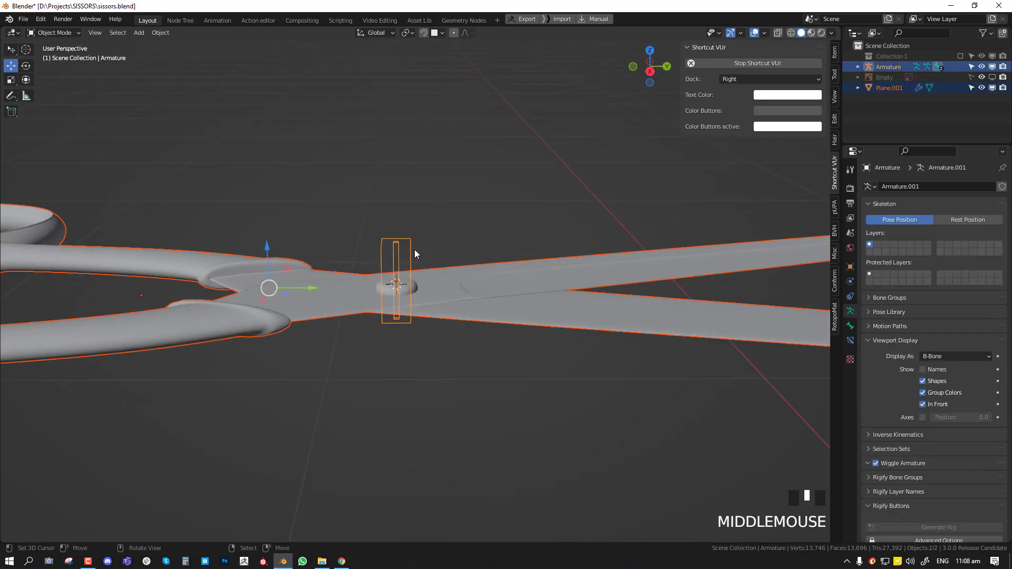
pyautogui.hotkey('ctrl', 'p')
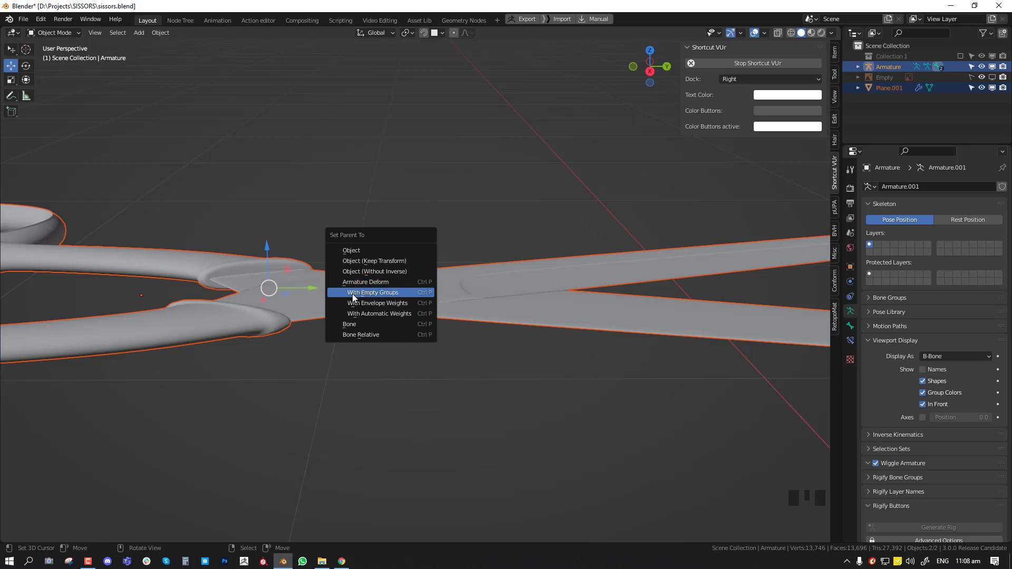
pyautogui.click(388, 290)
# Step: Move the scissors mesh's Subdivision modifier below its Armature modifier in the stack
pyautogui.scroll(-2, 555, 333)
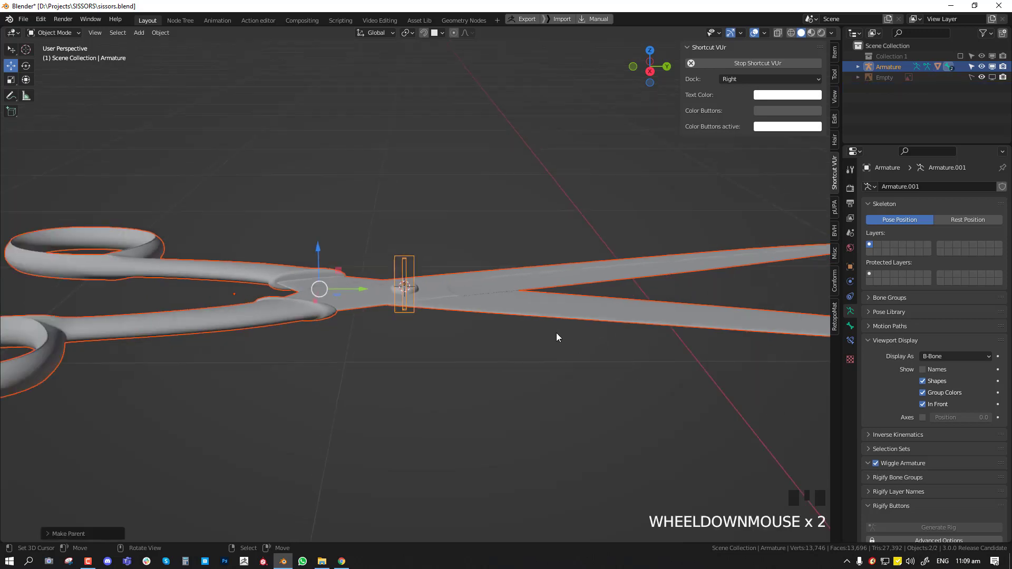
pyautogui.moveTo(556, 333); pyautogui.dragTo(422, 273, button='middle')
pyautogui.rightClick(528, 288)
pyautogui.rightClick(559, 290)
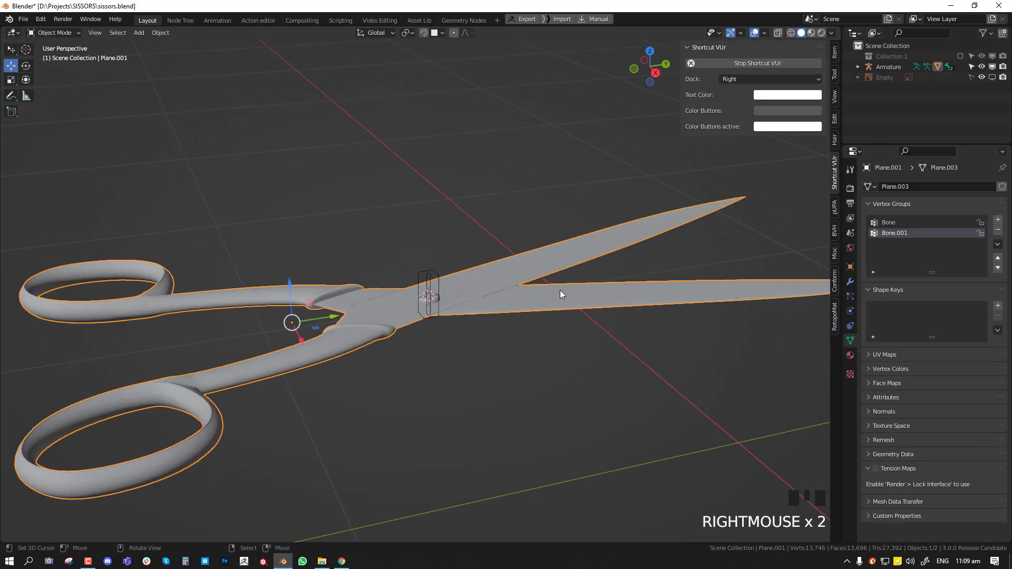
pyautogui.click(849, 283)
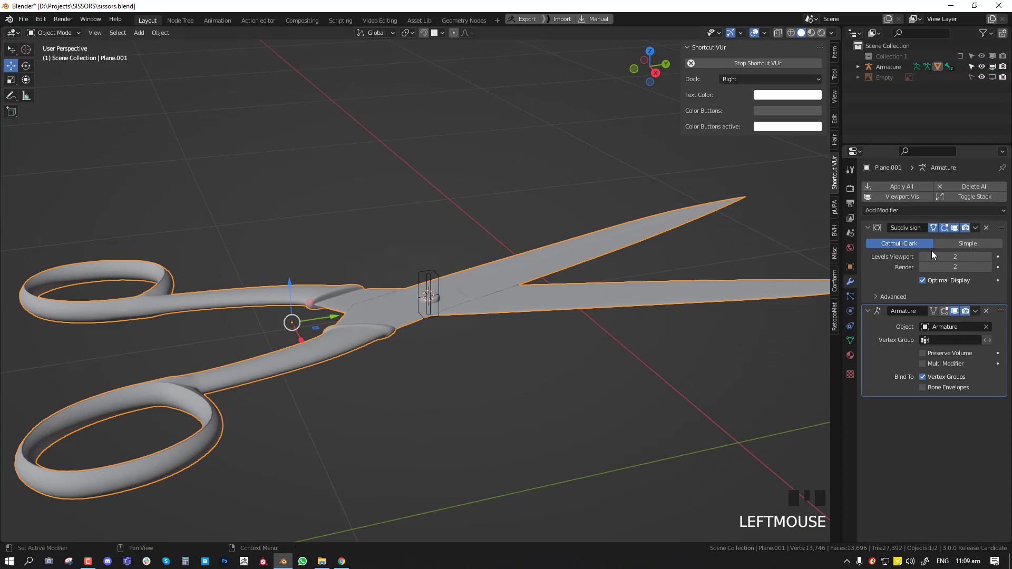
pyautogui.moveTo(1000, 227); pyautogui.dragTo(990, 316)
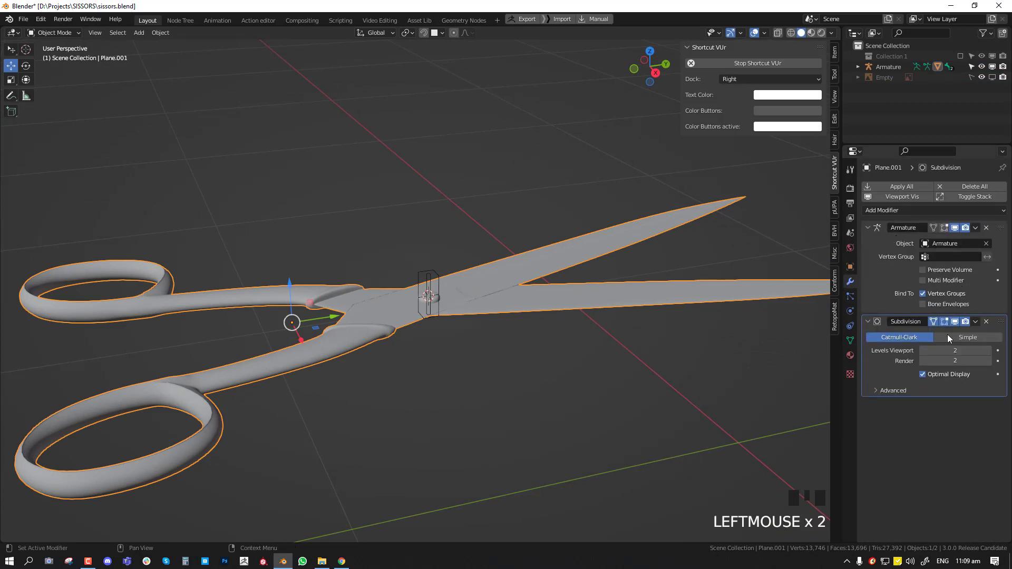
# Step: Enter Weight Paint mode with the armature and scissors mesh both selected, and make the thick pivot bone active
pyautogui.moveTo(381, 290); pyautogui.dragTo(378, 277, button='middle')
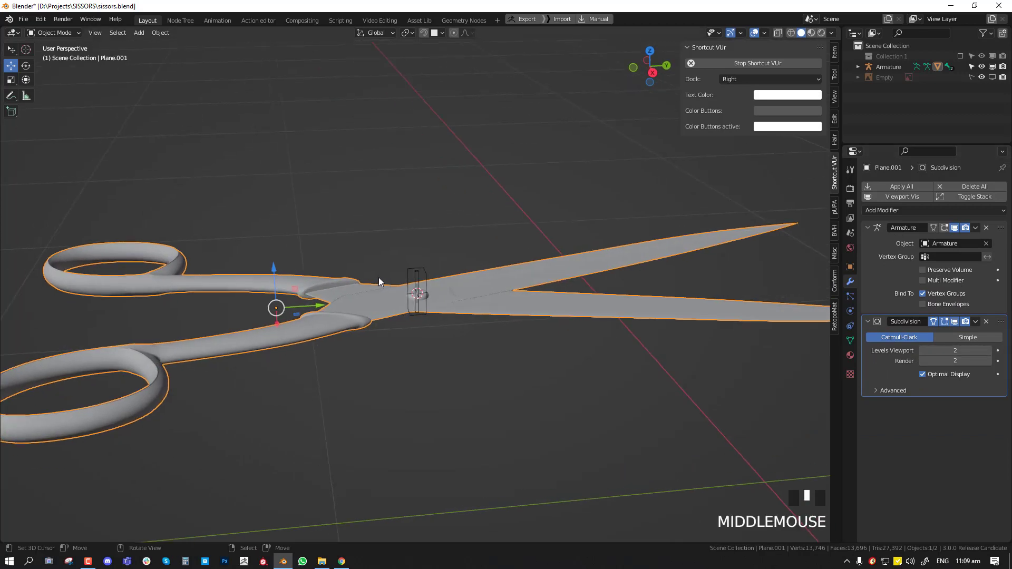
pyautogui.scroll(1, 380, 277)
pyautogui.rightClick(415, 268)
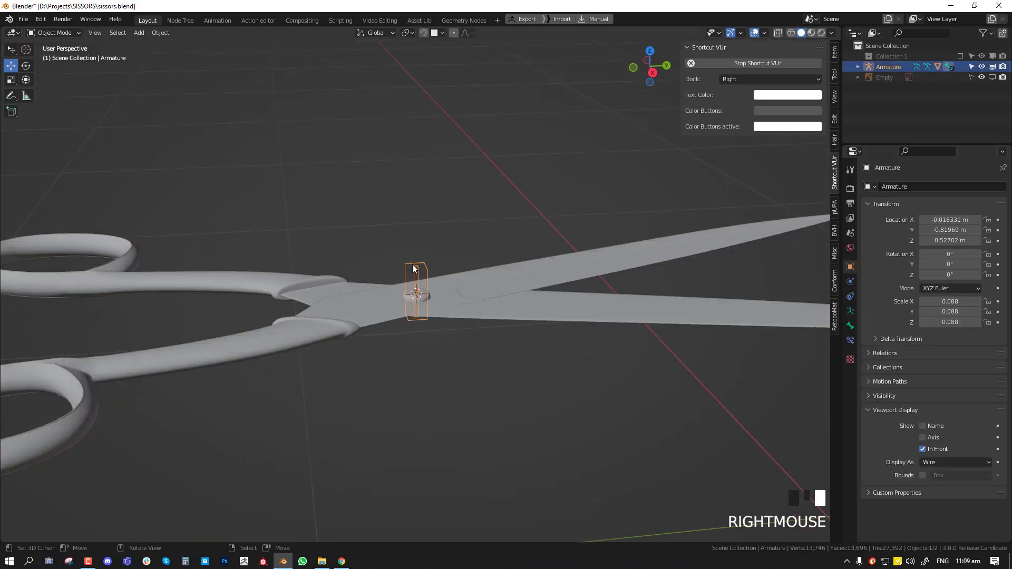
pyautogui.keyDown('shift'); pyautogui.rightClick(478, 271); pyautogui.keyUp('shift')
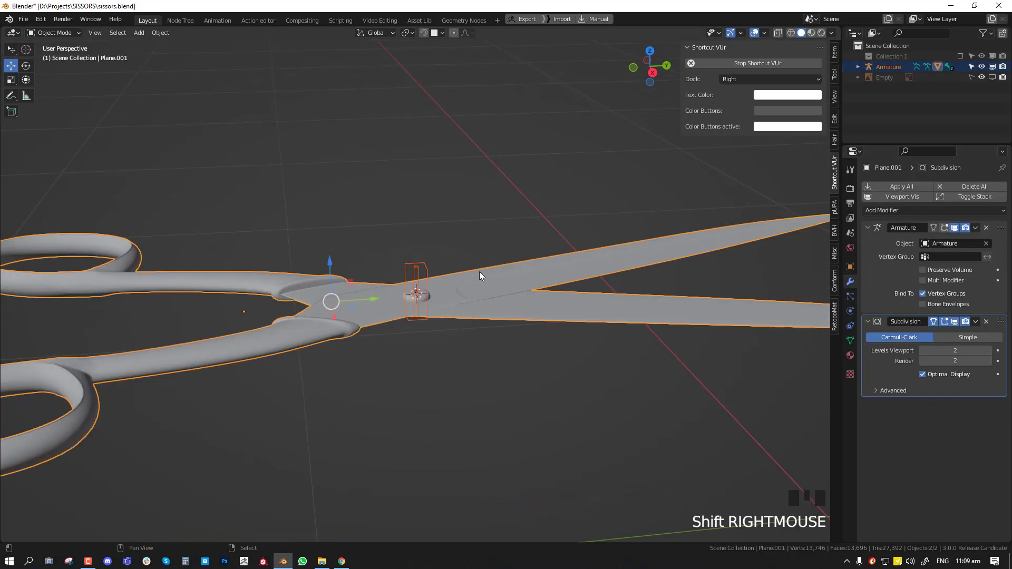
pyautogui.click(49, 32)
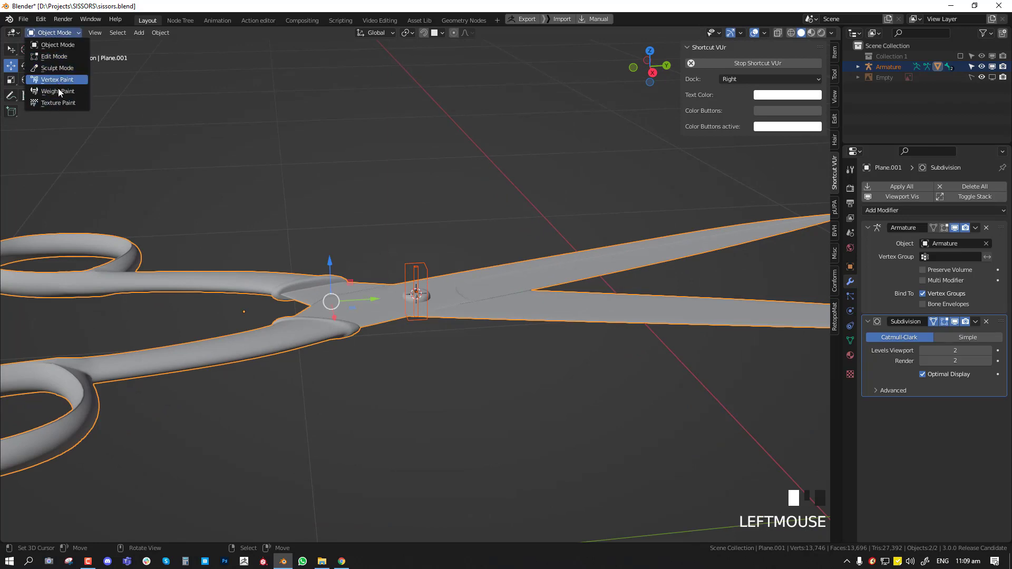
pyautogui.click(58, 92)
pyautogui.moveTo(564, 294)
pyautogui.mouseDown(button='middle')
pyautogui.moveTo(501, 279)
pyautogui.moveTo(428, 320)
pyautogui.mouseUp(button='middle')
pyautogui.rightClick(438, 274)
pyautogui.rightClick(443, 274)
pyautogui.rightClick(456, 267)
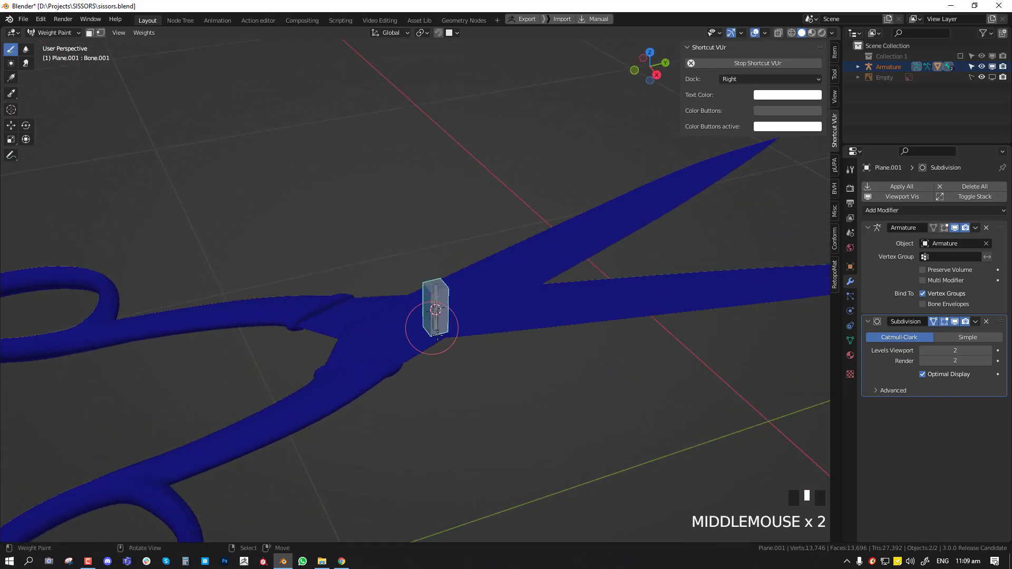
# Step: Brush some weight for the thick pivot bone onto the middle of the upper blade
pyautogui.moveTo(520, 306); pyautogui.dragTo(465, 293, button='middle')
pyautogui.scroll(2, 452, 303)
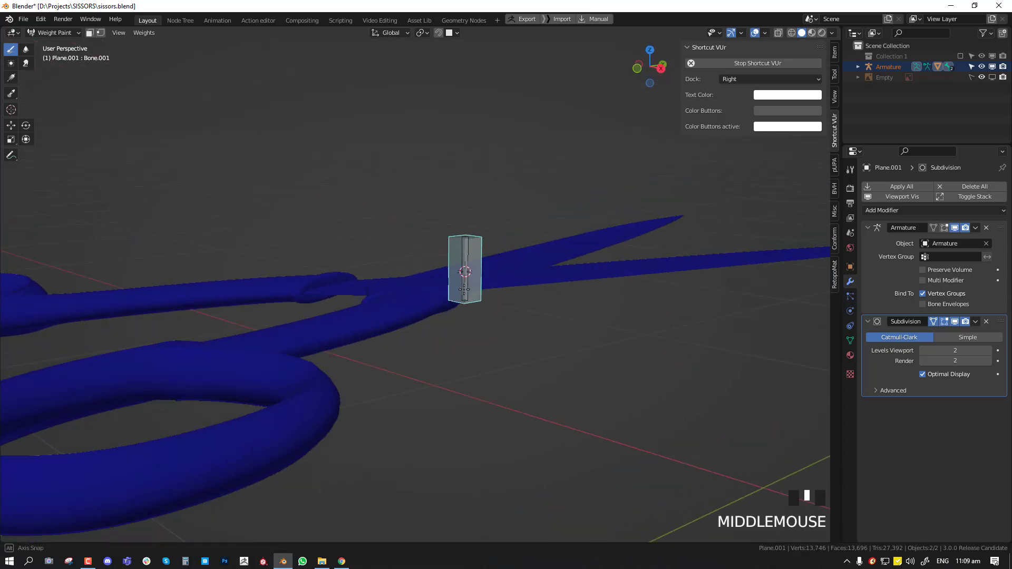
pyautogui.press('g')
pyautogui.rightClick(467, 293)
pyautogui.moveTo(557, 241); pyautogui.dragTo(551, 264, button='middle')
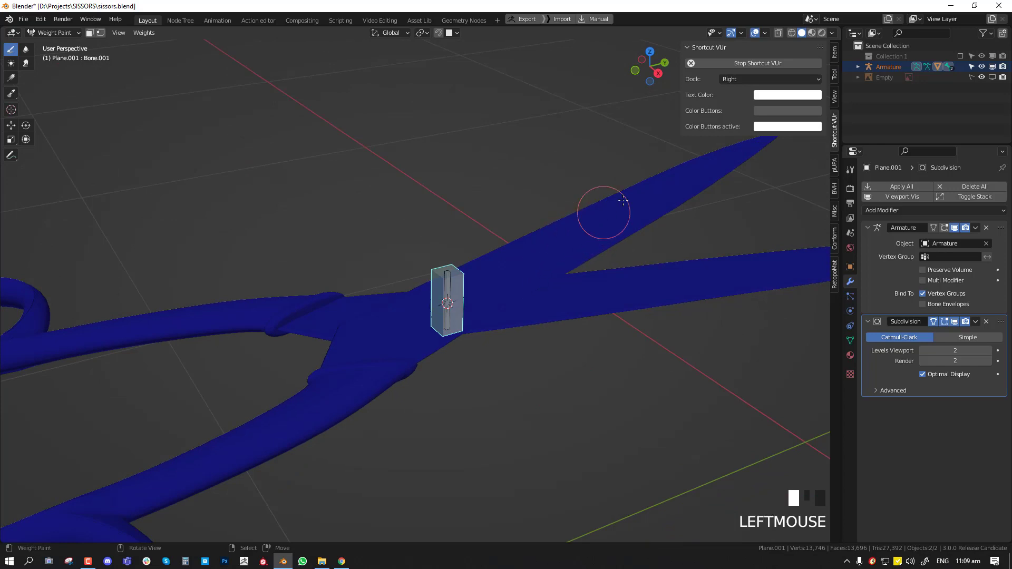
pyautogui.moveTo(601, 210); pyautogui.dragTo(628, 198)
pyautogui.click(625, 198)
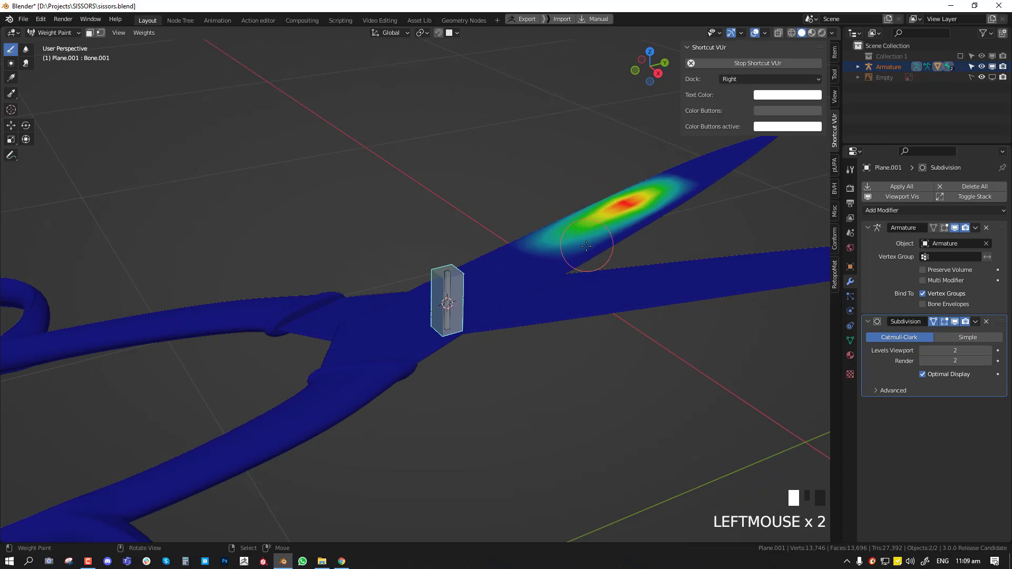
# Step: In the mesh's Edit Mode, clear the selection and select all linked geometry of the upper scissor half and its screw head
pyautogui.scroll(-2, 507, 278)
pyautogui.press('Tab')
pyautogui.hotkey('alt', 'a')
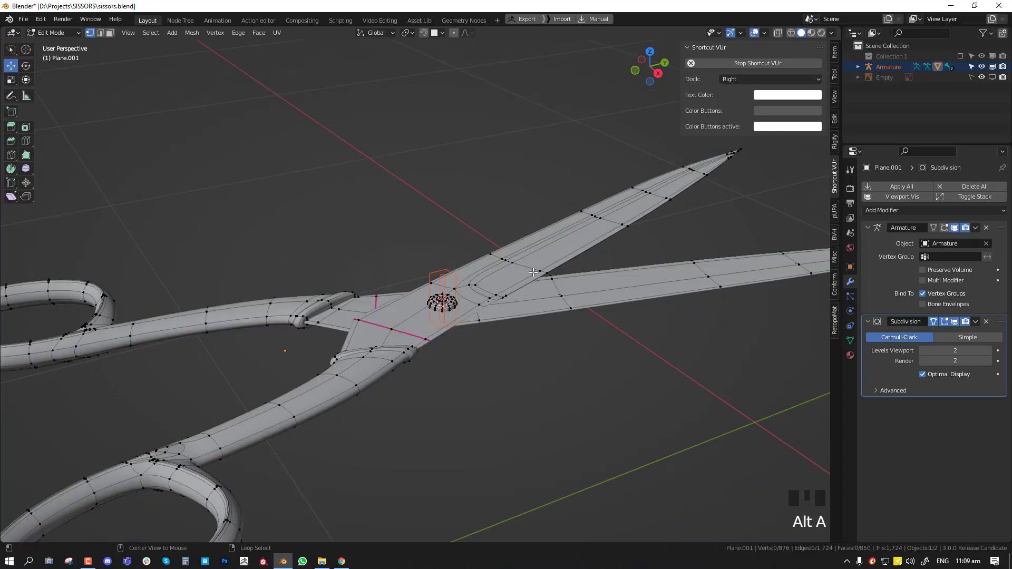
pyautogui.moveTo(481, 274); pyautogui.dragTo(560, 275, button='middle')
pyautogui.scroll(-1, 500, 286)
pyautogui.press('l')
pyautogui.scroll(2, 455, 296)
pyautogui.scroll(1, 455, 296)
pyautogui.press('l')
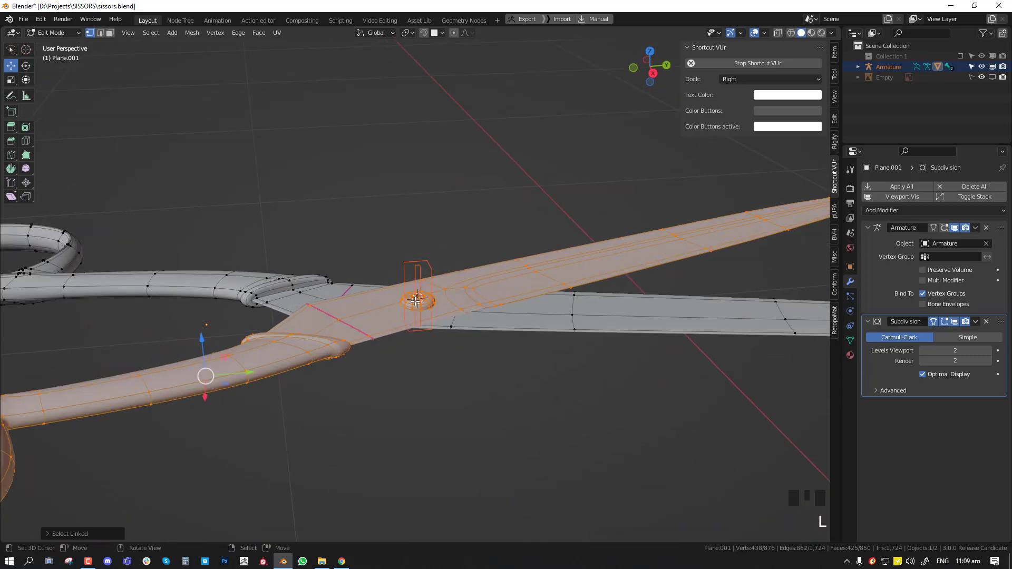
pyautogui.scroll(-1, 462, 292)
# Step: Assign the selected upper half and screw head to the thick bone's vertex group Bone.001 with weight 1.000, and check it in Weight Paint mode
pyautogui.press('Tab')
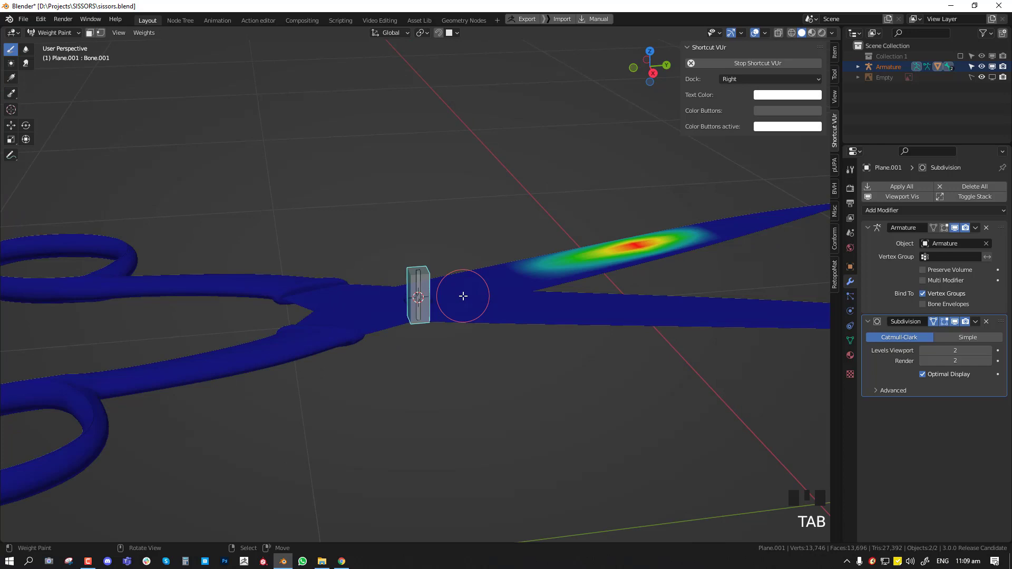
pyautogui.rightClick(427, 262)
pyautogui.press('Tab')
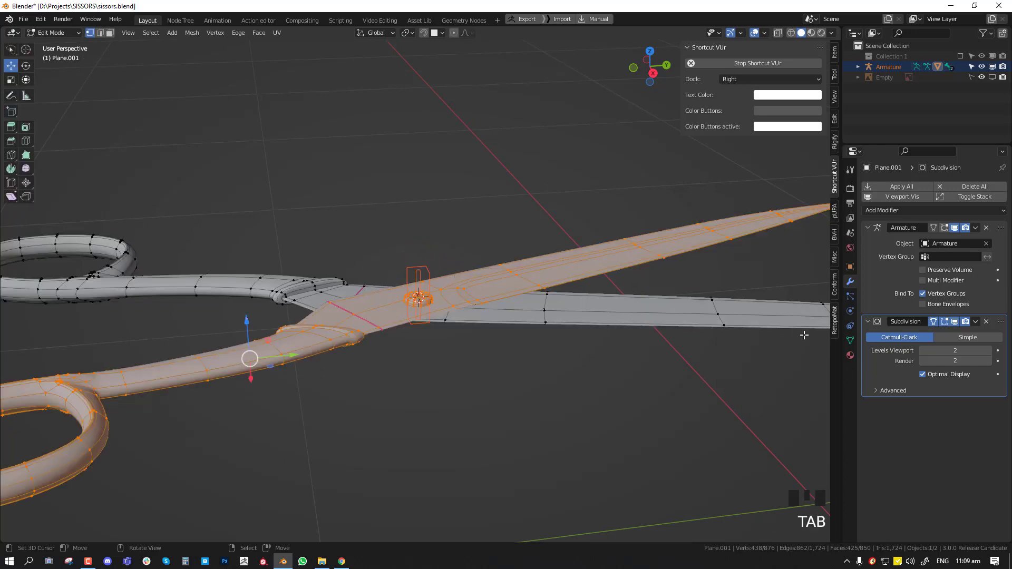
pyautogui.click(849, 340)
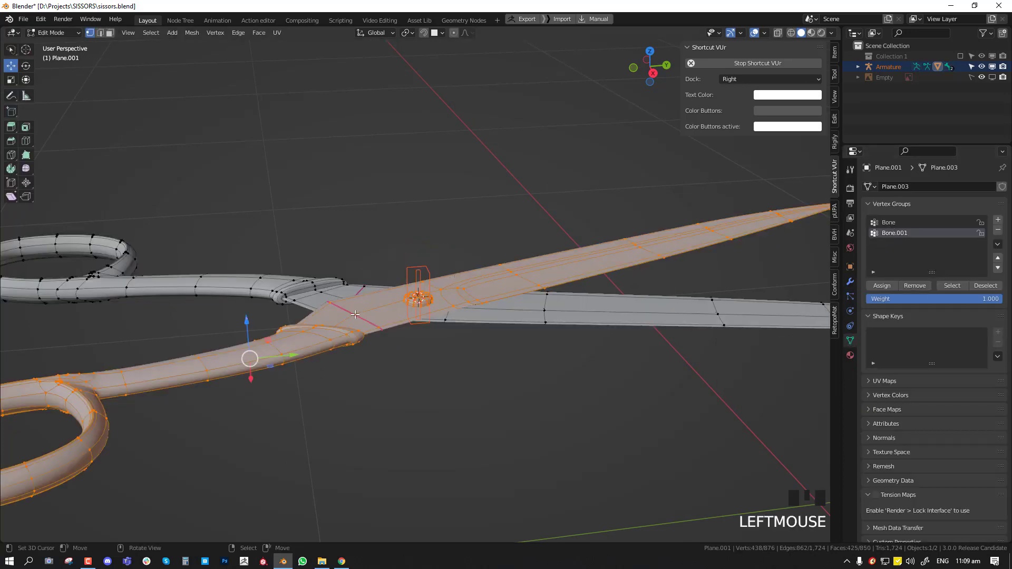
pyautogui.press('Tab')
pyautogui.rightClick(419, 290)
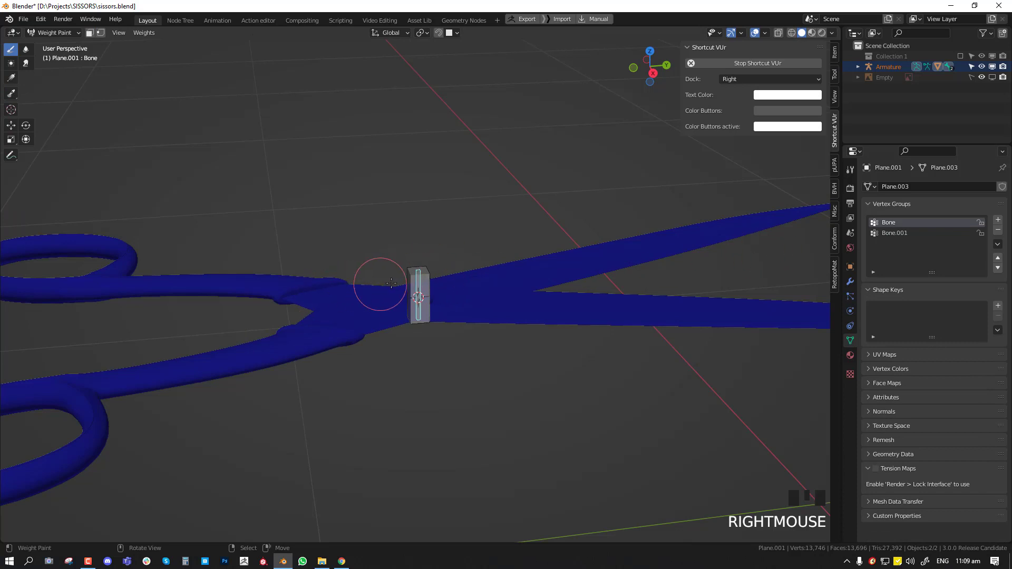
pyautogui.rightClick(417, 279)
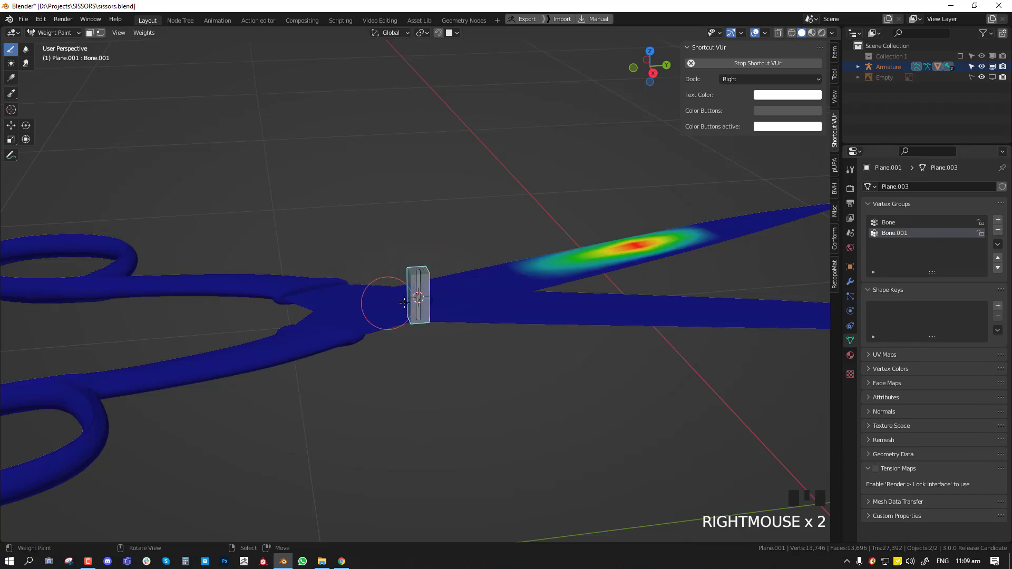
pyautogui.rightClick(422, 278)
pyautogui.rightClick(427, 275)
pyautogui.press('Tab')
pyautogui.click(888, 289)
pyautogui.press('Tab')
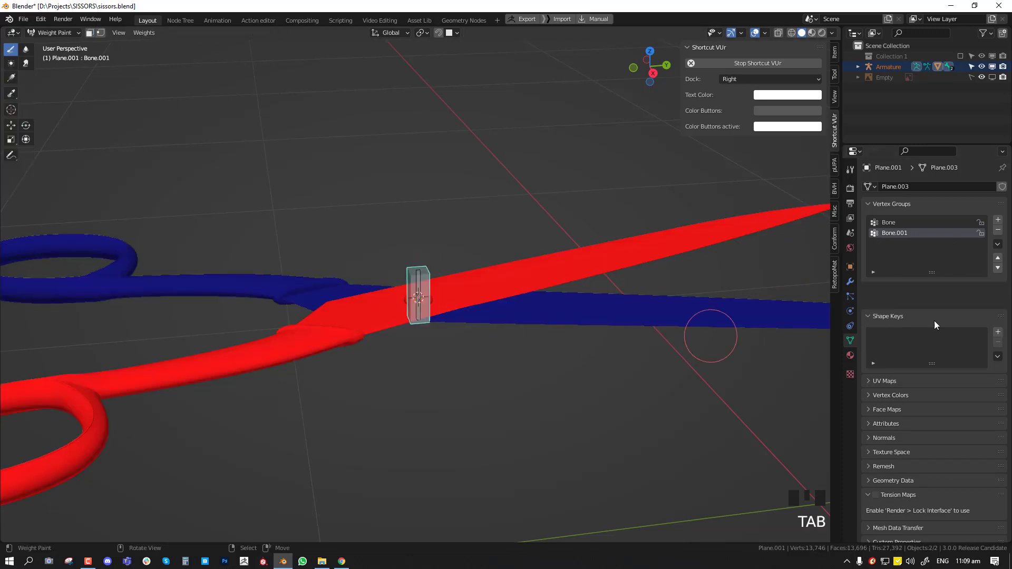
pyautogui.press('Tab')
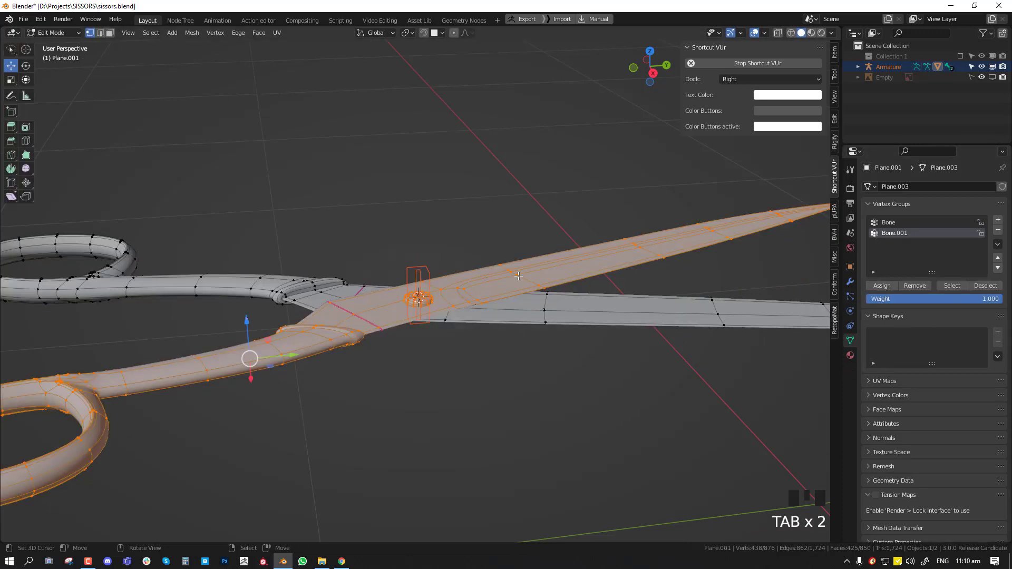
pyautogui.press('Tab')
# Step: Hide the thick pivot bone and make the thin pivot bone active
pyautogui.moveTo(525, 276); pyautogui.dragTo(451, 282, button='middle')
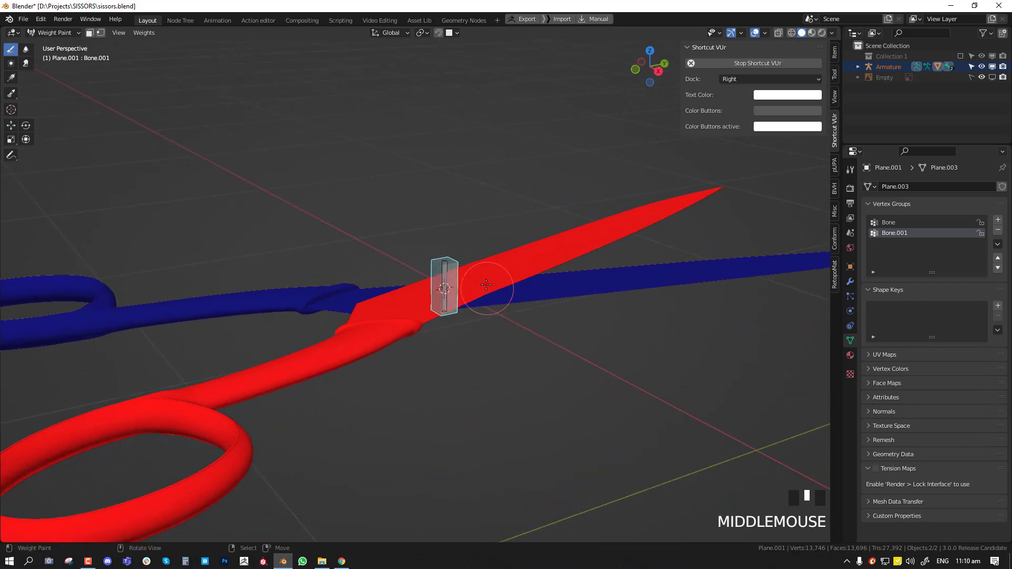
pyautogui.scroll(4, 452, 282)
pyautogui.press('h')
pyautogui.rightClick(453, 251)
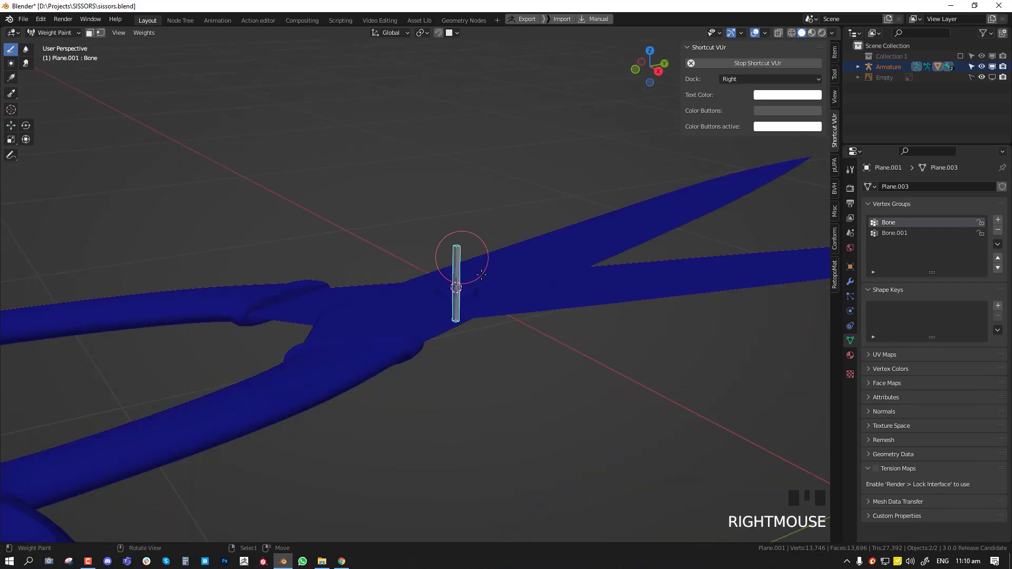
# Step: In the mesh's Edit Mode, select only the linked geometry of the lower scissor half and the screw head on its underside
pyautogui.press('Tab')
pyautogui.hotkey('alt', 'a')
pyautogui.press('l')
pyautogui.scroll(-5, 508, 315)
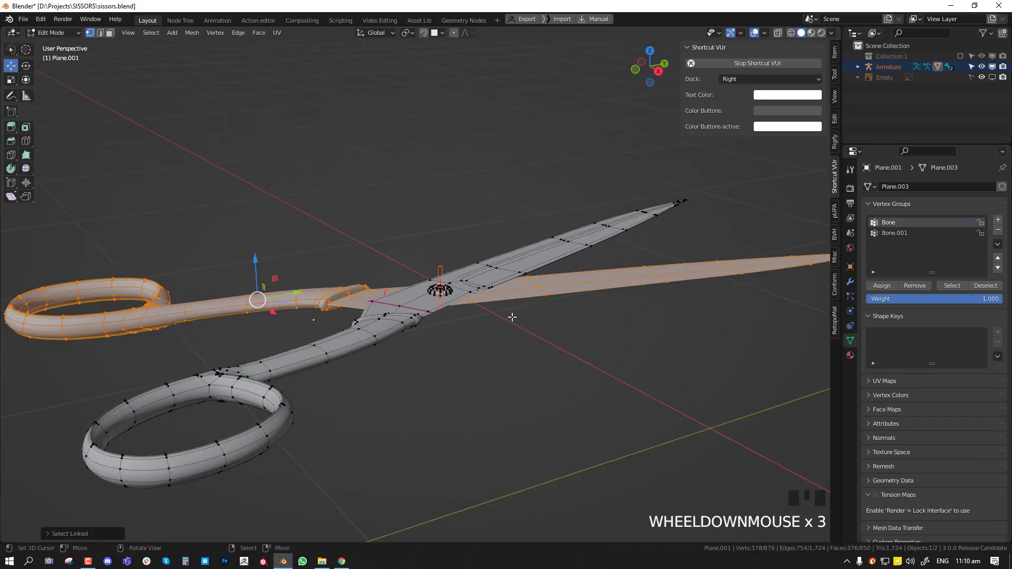
pyautogui.moveTo(510, 314); pyautogui.dragTo(437, 226, button='middle')
pyautogui.scroll(2, 462, 305)
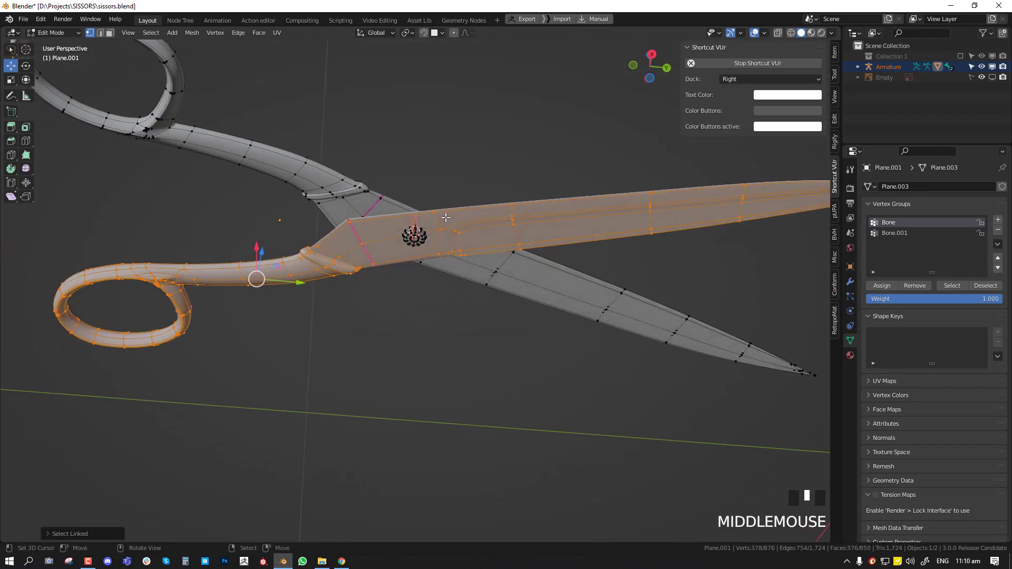
pyautogui.scroll(2, 438, 226)
pyautogui.press('l')
# Step: Assign the selected lower half to the thin bone's vertex group Bone with weight 1.000 and return to Weight Paint mode
pyautogui.press('Tab')
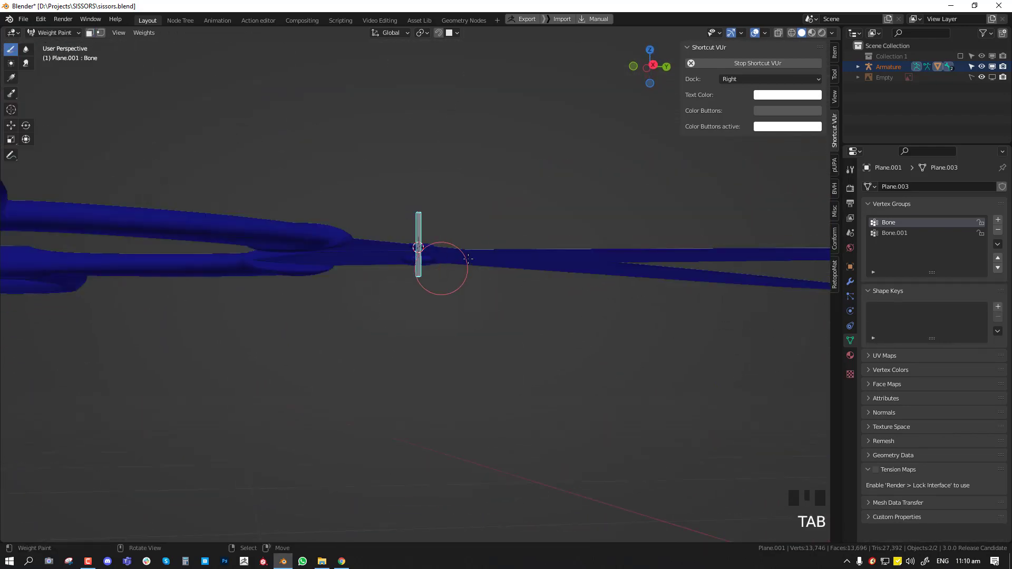
pyautogui.moveTo(441, 267); pyautogui.dragTo(530, 303, button='middle')
pyautogui.press('Tab')
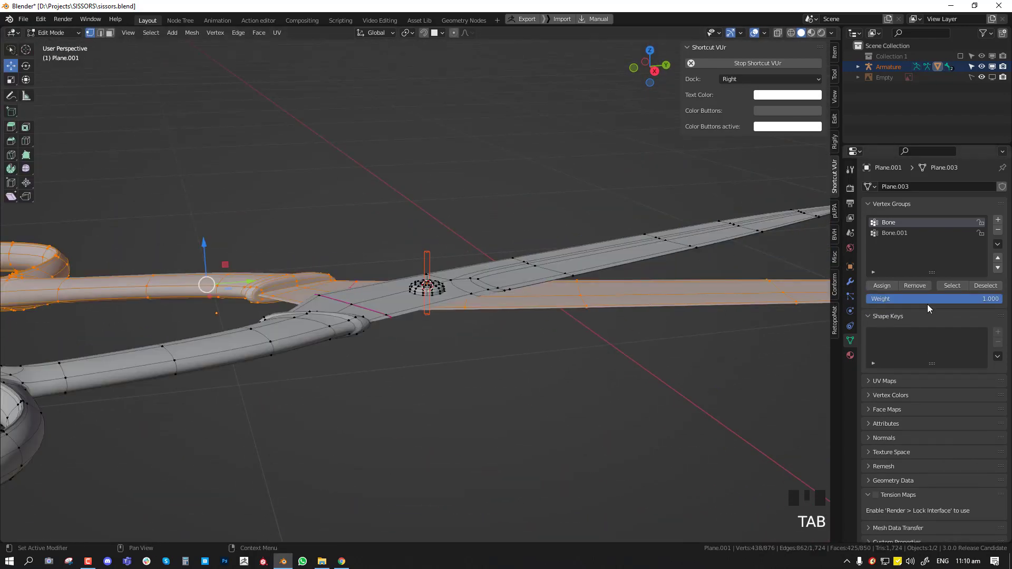
pyautogui.tripleClick(881, 289)
pyautogui.press('Tab')
# Step: Test the thin bone's weights in top view by rotating it in Weight Paint mode, and cancel the rotation
pyautogui.moveTo(464, 295); pyautogui.dragTo(527, 364, button='middle')
pyautogui.press('KP_7')
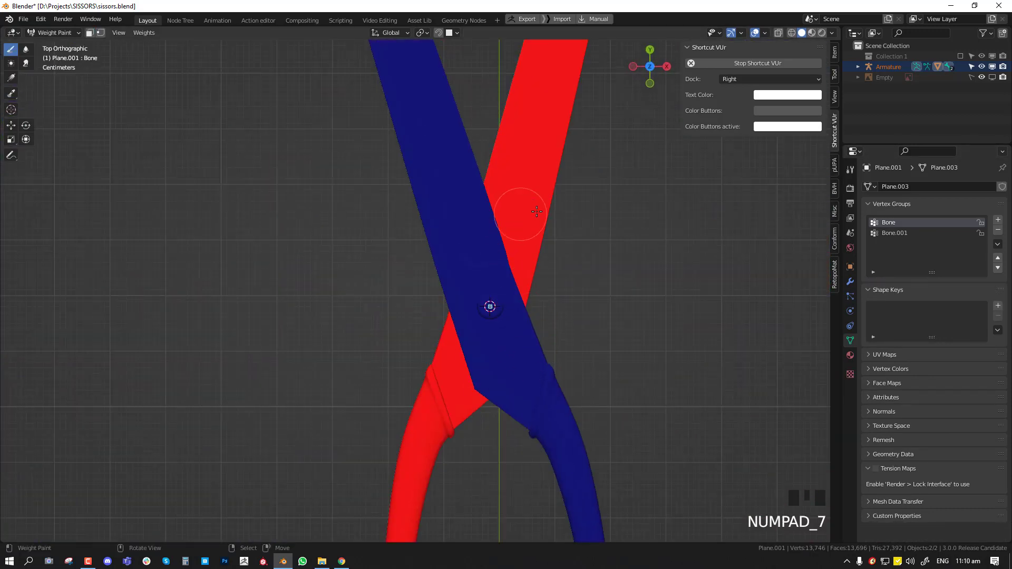
pyautogui.press('t')
pyautogui.scroll(-3, 590, 309)
pyautogui.press('r')
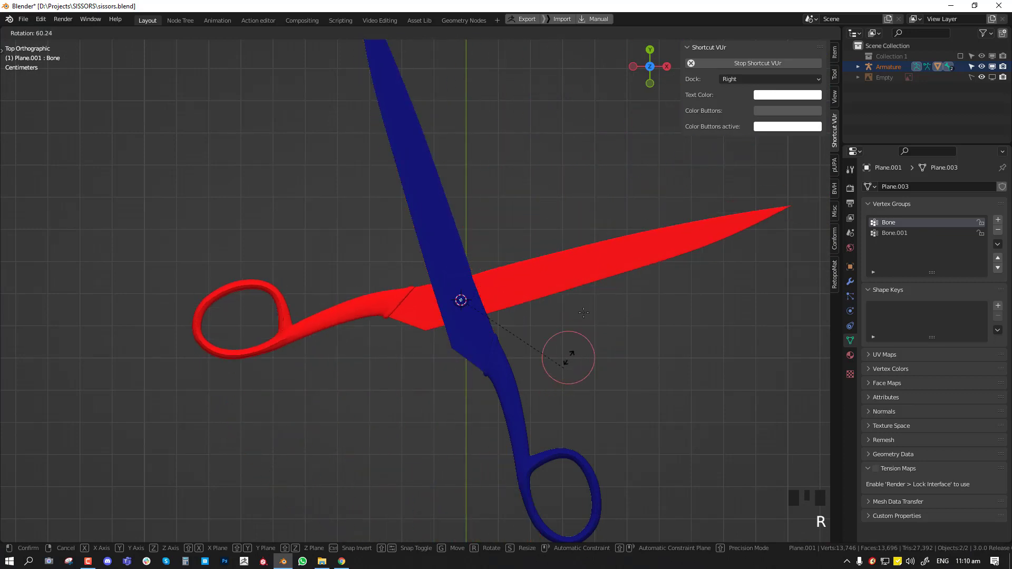
pyautogui.click(576, 249)
# Step: Leave Weight Paint mode, put the armature in Pose Mode, unhide the thick pivot bone and deselect all bones
pyautogui.hotkey('ctrl', 'Tab')
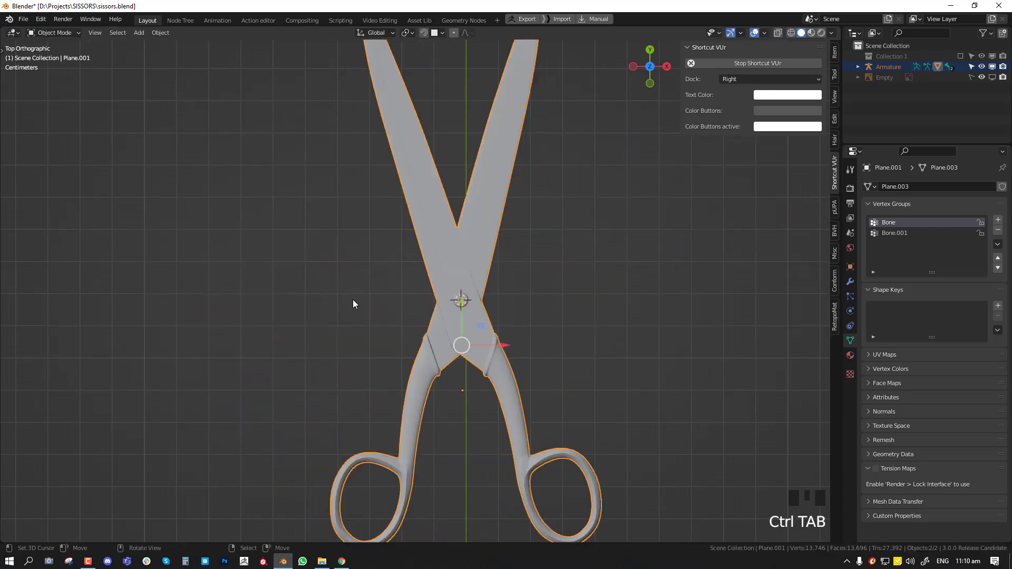
pyautogui.rightClick(458, 301)
pyautogui.moveTo(461, 301); pyautogui.dragTo(464, 214, button='middle')
pyautogui.hotkey('ctrl', 'Tab')
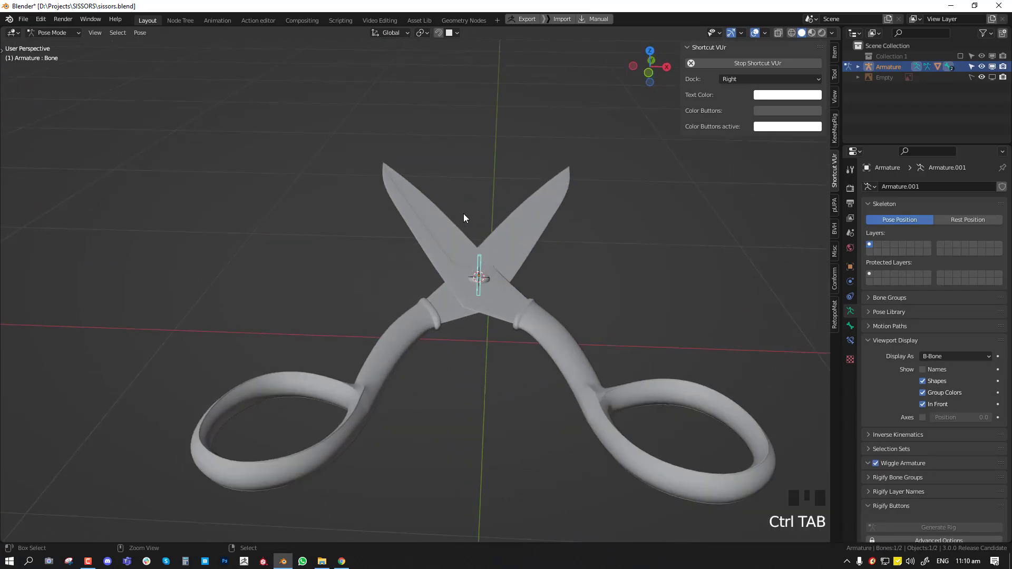
pyautogui.hotkey('alt', 'h')
pyautogui.moveTo(509, 263); pyautogui.dragTo(512, 269, button='middle')
pyautogui.hotkey('alt', 'a')
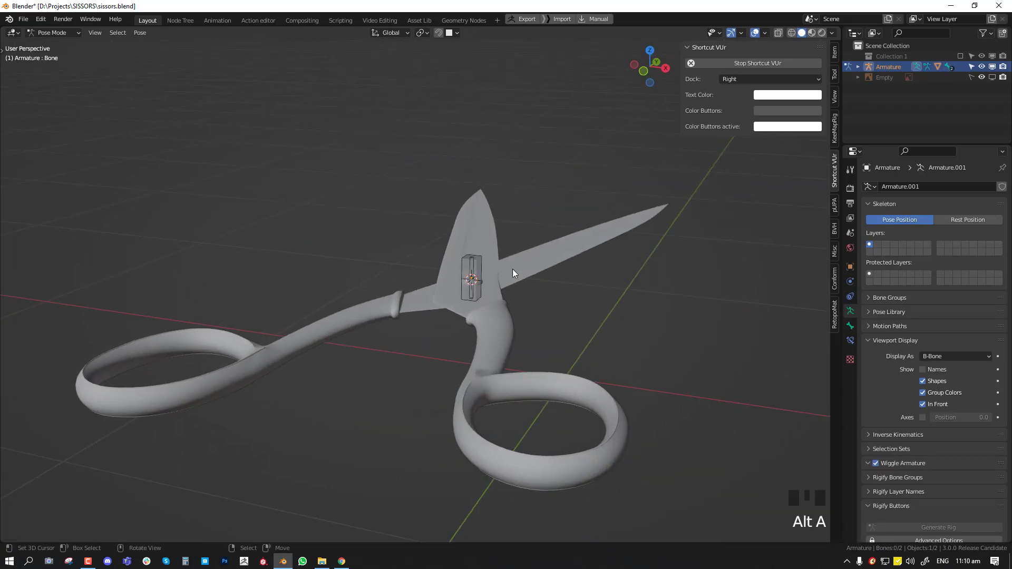
# Step: Try moving the thin pivot bone away from the screw and cancel the move
pyautogui.moveTo(512, 269); pyautogui.dragTo(498, 280, button='middle')
pyautogui.scroll(4, 495, 281)
pyautogui.press('KP_7')
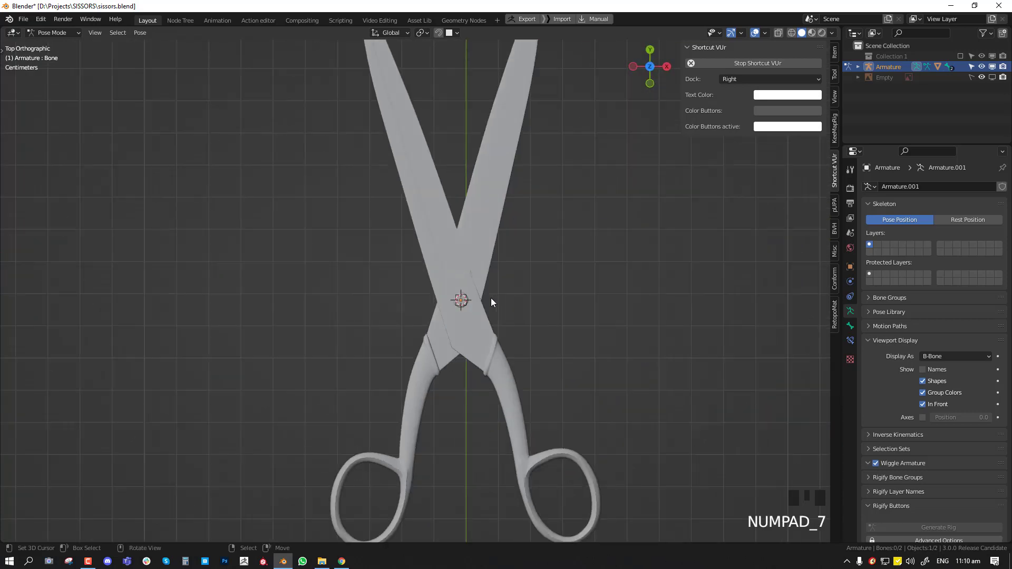
pyautogui.rightClick(460, 301)
pyautogui.moveTo(460, 302); pyautogui.dragTo(495, 292, button='middle')
pyautogui.press('g')
pyautogui.rightClick(460, 282)
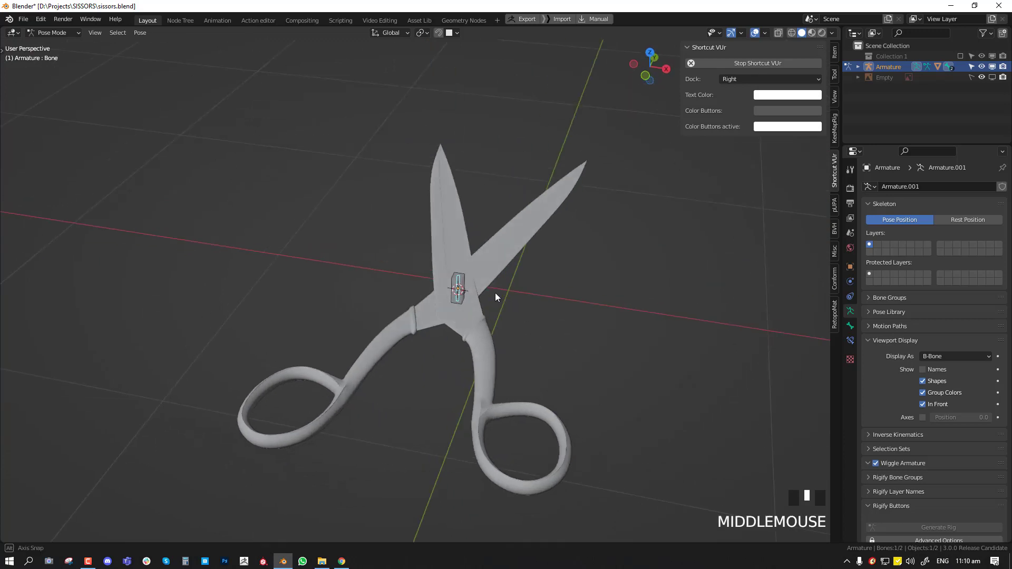
# Step: Activate the Rotate tool and select the thick pivot bone
pyautogui.scroll(2, 493, 288)
pyautogui.press('space')
pyautogui.press('r')
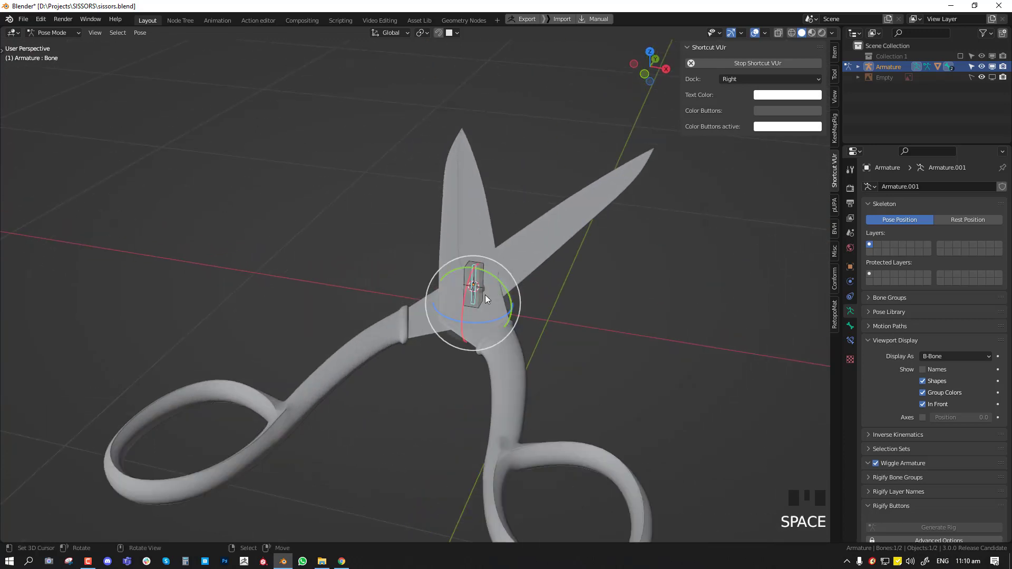
pyautogui.rightClick(473, 289)
pyautogui.moveTo(492, 312); pyautogui.dragTo(482, 283, button='middle')
pyautogui.scroll(1, 474, 251)
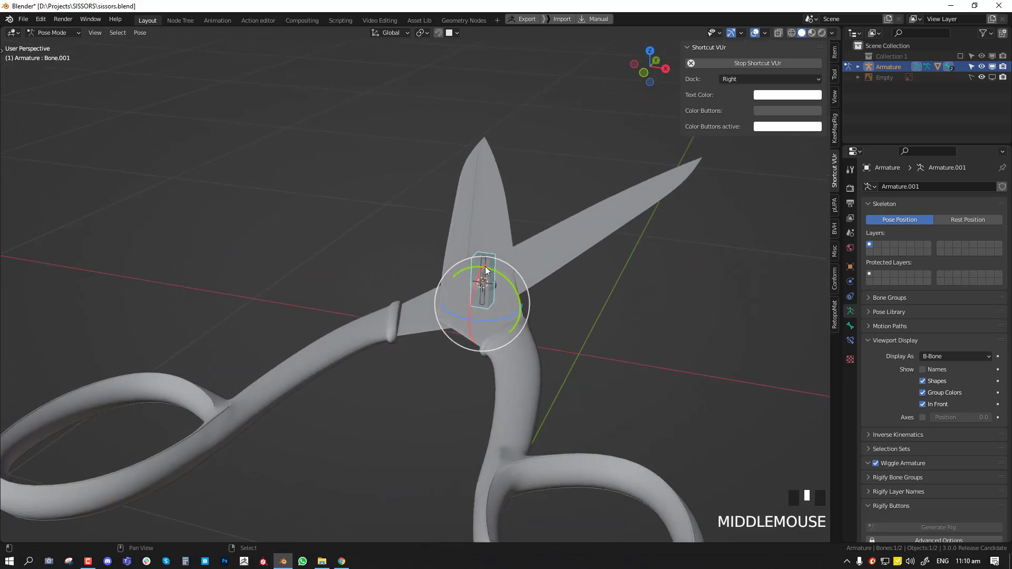
# Step: Lock the thick bone's location and scale on all three axes
pyautogui.click(834, 53)
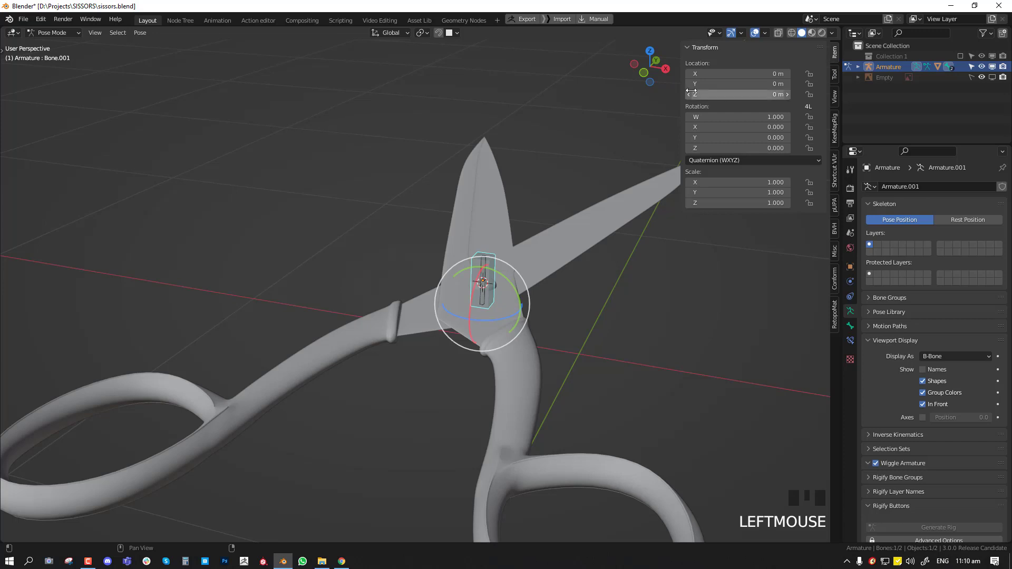
pyautogui.click(809, 74)
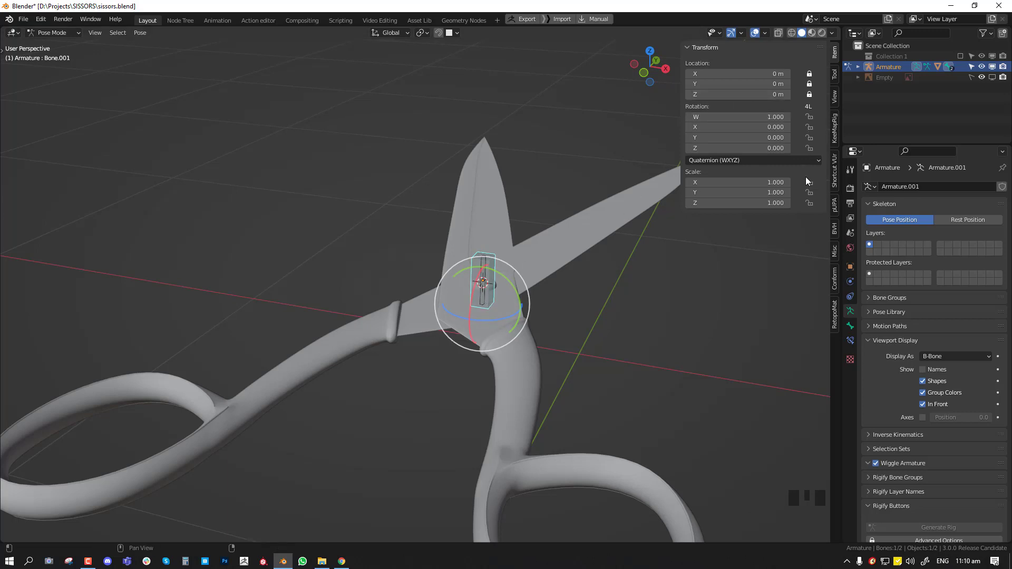
pyautogui.moveTo(810, 182); pyautogui.dragTo(805, 221)
# Step: Lock the thick bone's W, X and Z rotation channels, leave Y free, and undo the test rotations
pyautogui.moveTo(500, 322); pyautogui.dragTo(495, 323)
pyautogui.hotkey('ctrl', 'z')
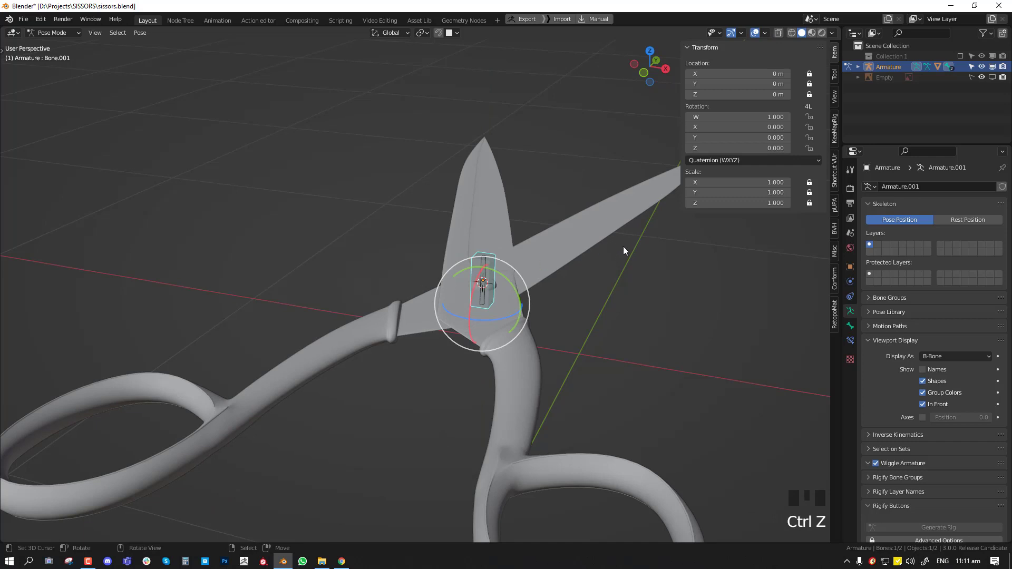
pyautogui.click(809, 117)
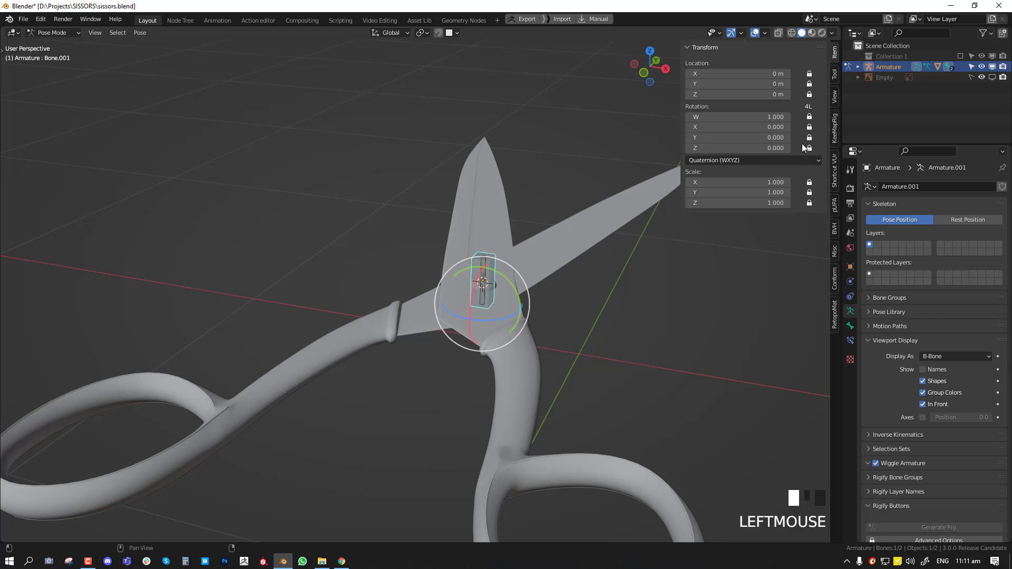
pyautogui.click(808, 138)
pyautogui.moveTo(511, 288); pyautogui.dragTo(560, 295)
pyautogui.hotkey('ctrl', 'z')
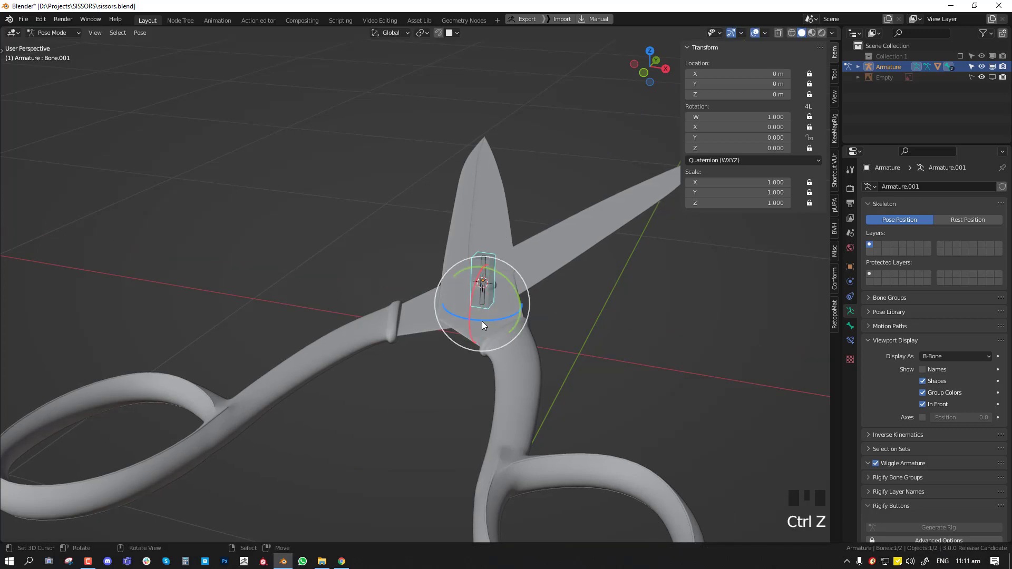
# Step: Test-rotate the thick bone about the vertical axis and clear its rotation
pyautogui.moveTo(482, 326)
pyautogui.mouseDown()
pyautogui.moveTo(500, 325)
pyautogui.moveTo(462, 329)
pyautogui.moveTo(498, 318)
pyautogui.mouseUp()
pyautogui.moveTo(498, 318); pyautogui.dragTo(491, 291, button='middle')
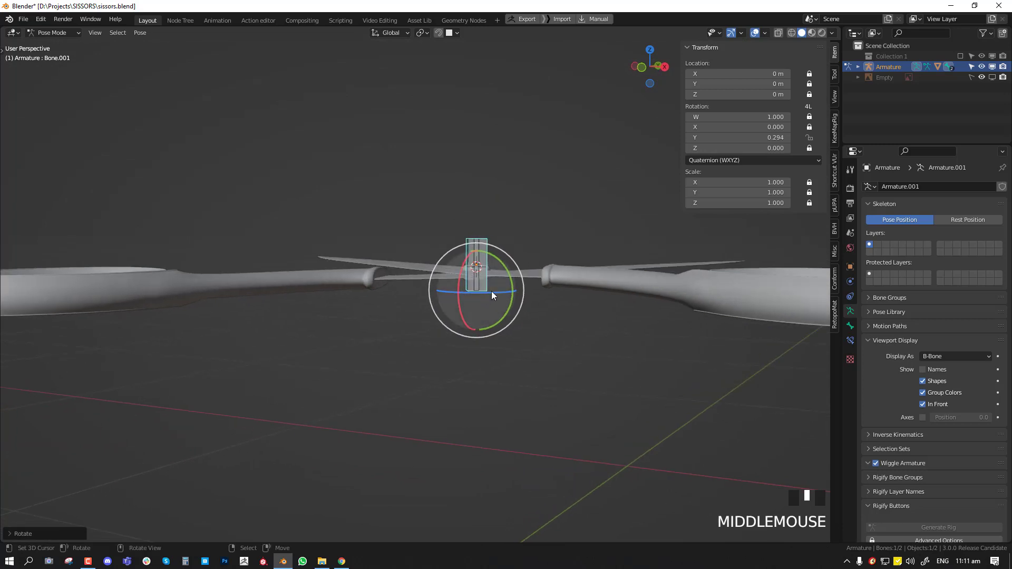
pyautogui.moveTo(492, 292); pyautogui.dragTo(516, 290)
pyautogui.hotkey('alt', 'r')
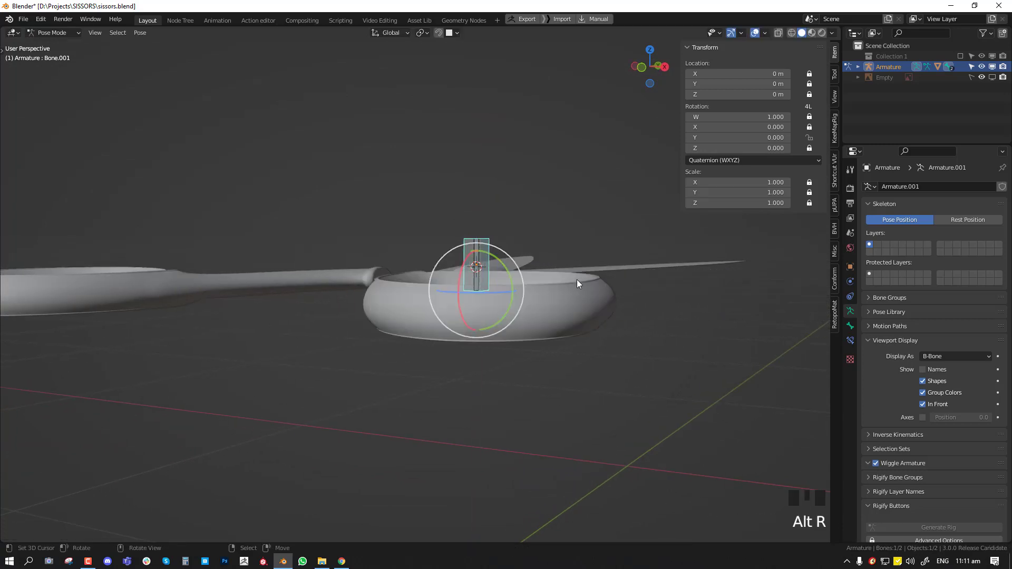
# Step: Unlock the thick bone's W rotation channel, test its rotation about the vertical axis and undo it
pyautogui.moveTo(577, 283); pyautogui.dragTo(534, 287, button='middle')
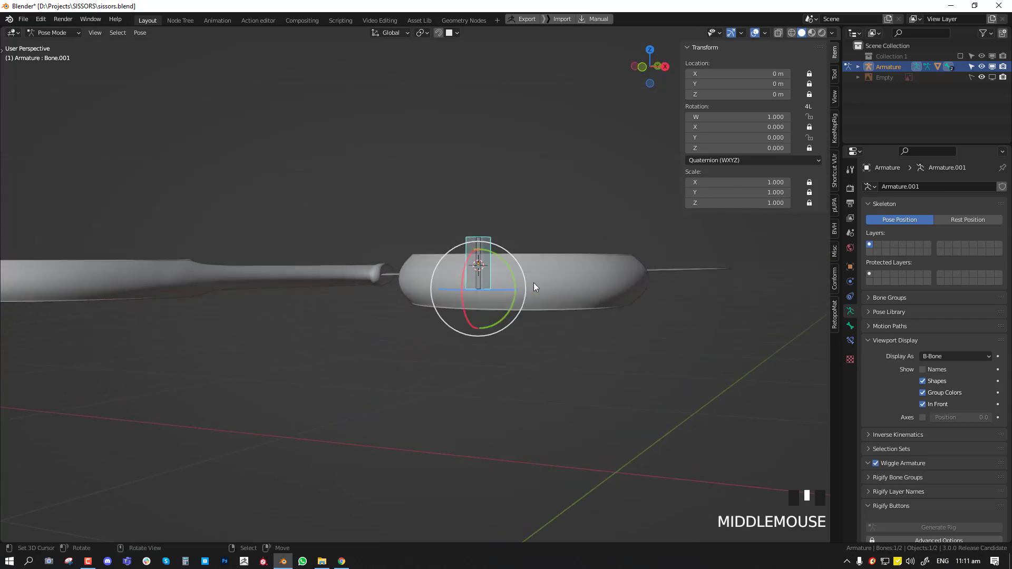
pyautogui.moveTo(477, 289); pyautogui.dragTo(485, 293)
pyautogui.moveTo(524, 262); pyautogui.dragTo(565, 299, button='middle')
pyautogui.hotkey('ctrl', 'z')
pyautogui.scroll(-5, 565, 299)
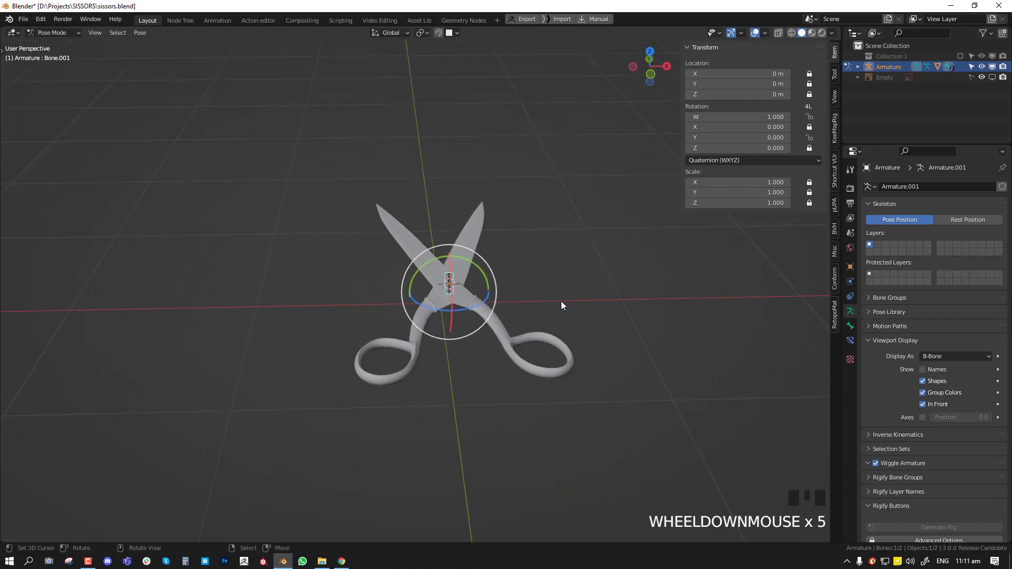
# Step: Copy the thick bone's protected transform locks to the thin bone and check the locks on each bone
pyautogui.press('KP_7')
pyautogui.scroll(2, 506, 307)
pyautogui.scroll(3, 497, 249)
pyautogui.moveTo(478, 317); pyautogui.dragTo(507, 259, button='middle')
pyautogui.rightClick(491, 271)
pyautogui.scroll(2, 507, 259)
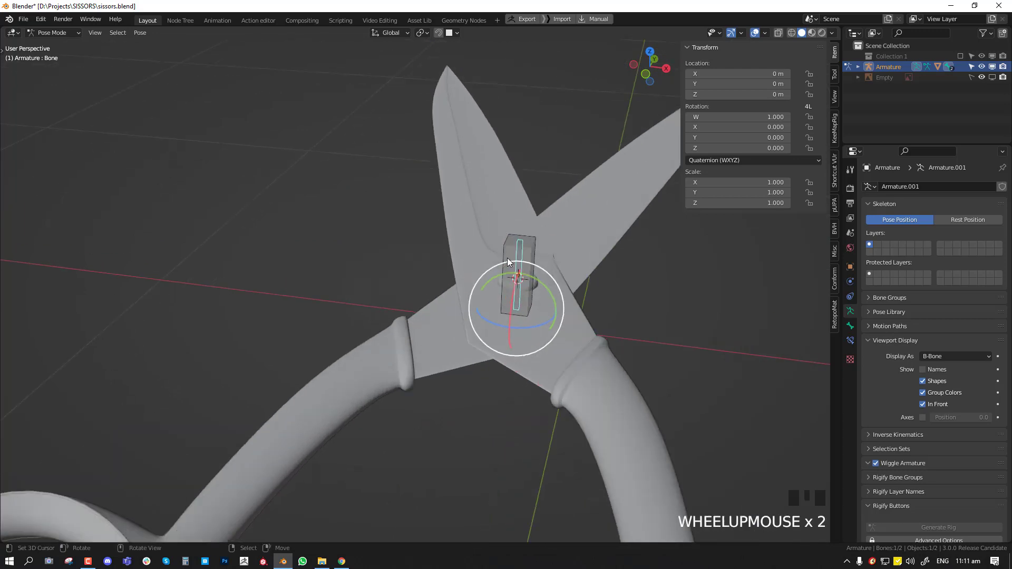
pyautogui.keyDown('shift'); pyautogui.rightClick(533, 244); pyautogui.keyUp('shift')
pyautogui.hotkey('ctrl', 'c')
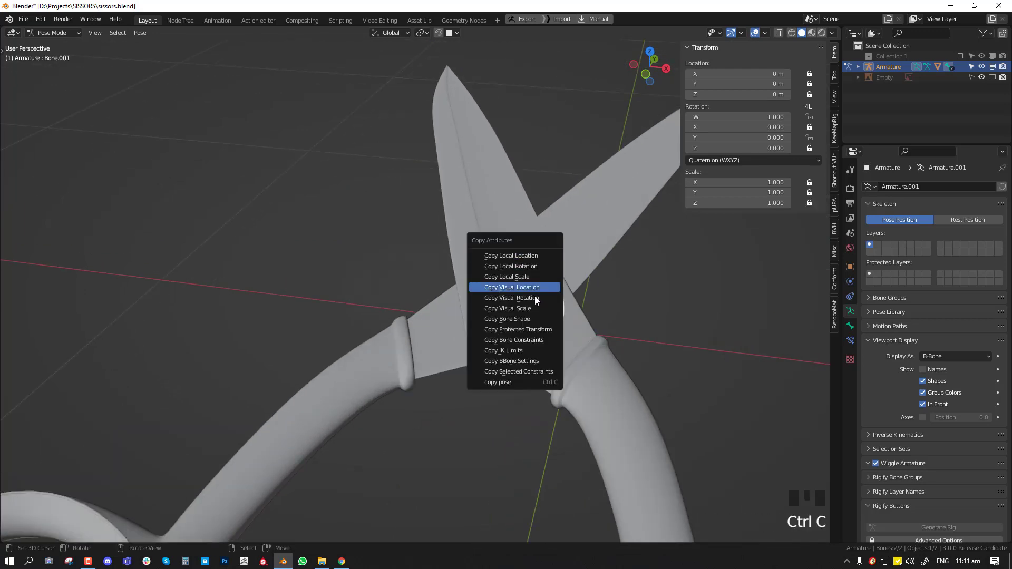
pyautogui.click(530, 330)
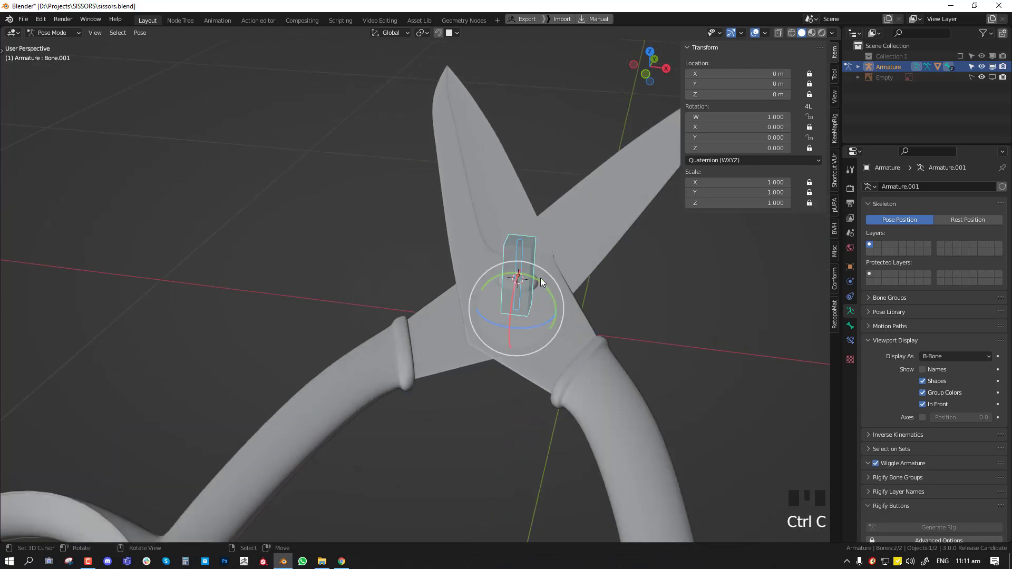
pyautogui.rightClick(515, 248)
pyautogui.rightClick(523, 252)
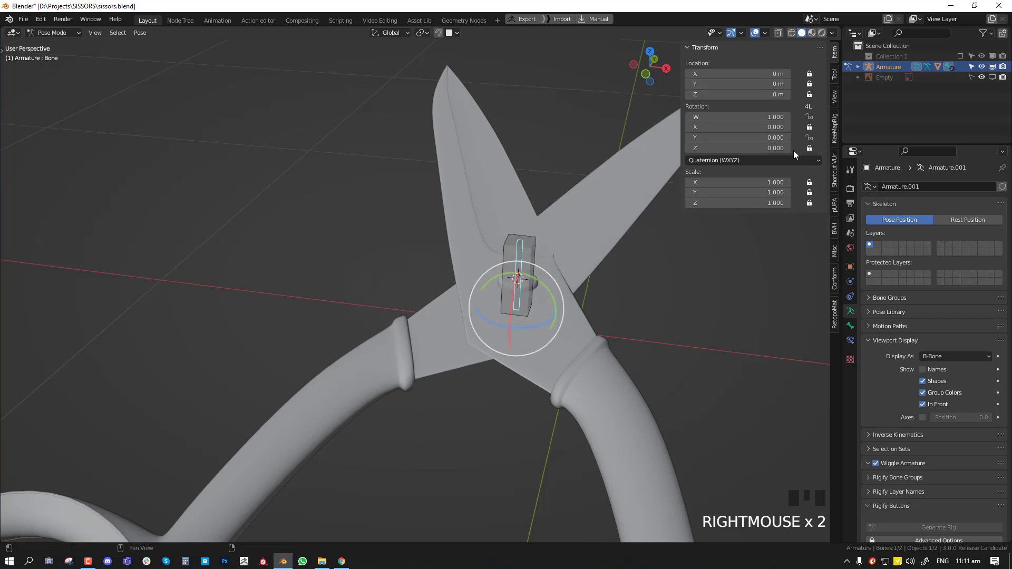
pyautogui.rightClick(529, 252)
pyautogui.rightClick(516, 255)
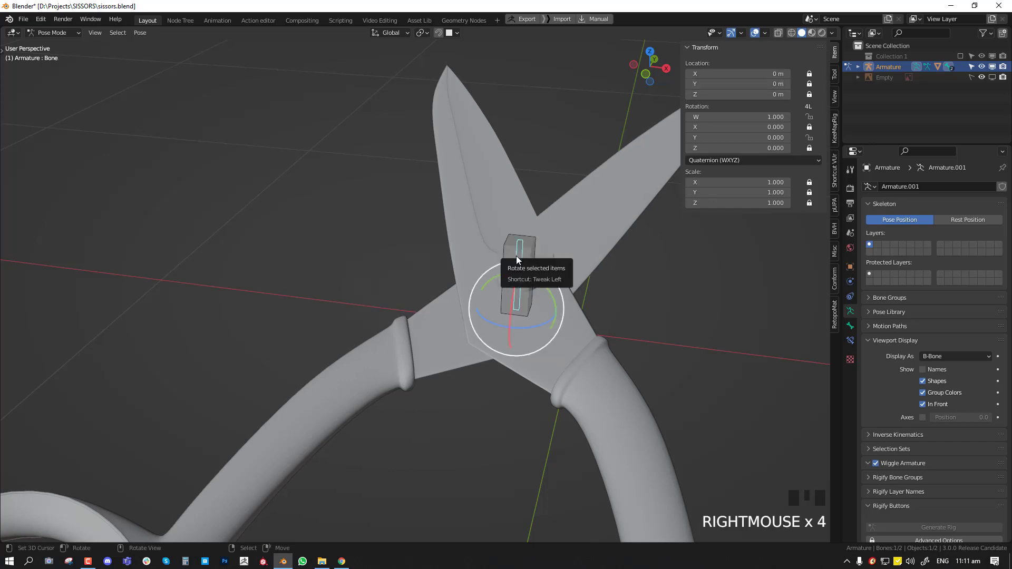
# Step: Search the add-ons in Preferences for "copy" to examine the Copy Attributes Menu add-on, and close Preferences
pyautogui.hotkey('ctrl', 'c')
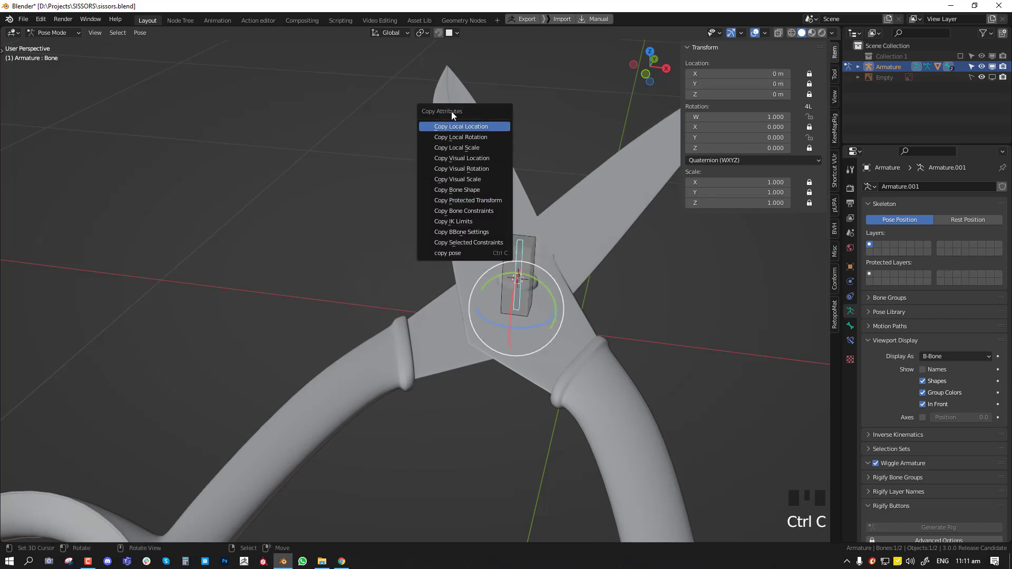
pyautogui.click(448, 203)
pyautogui.press('F4')
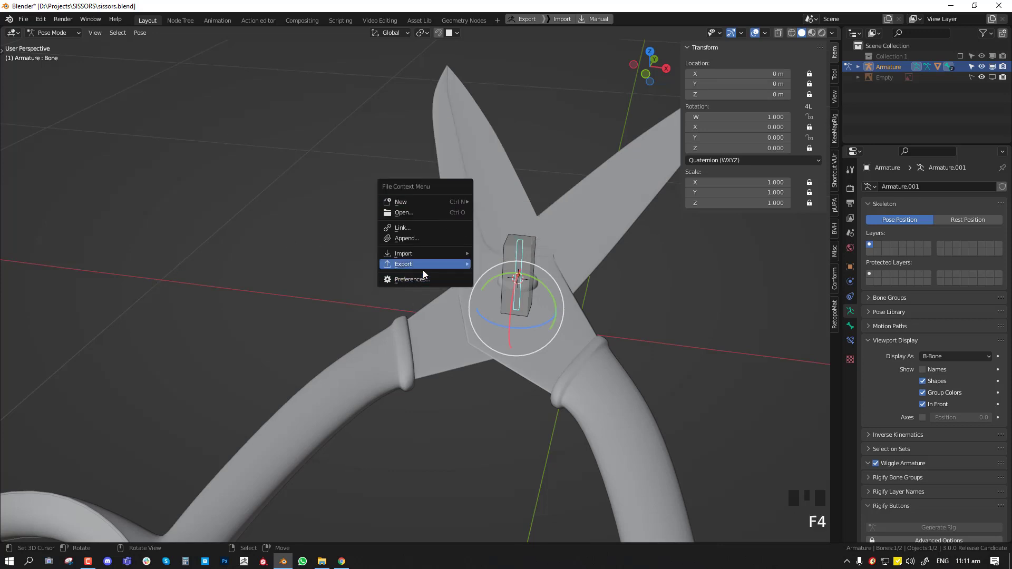
pyautogui.click(422, 279)
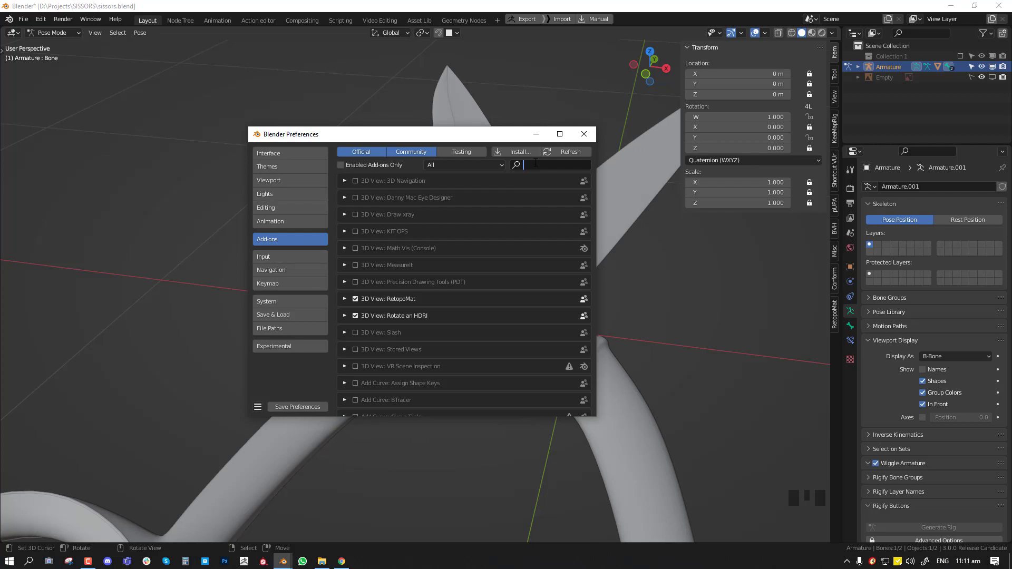
pyautogui.write('copy')
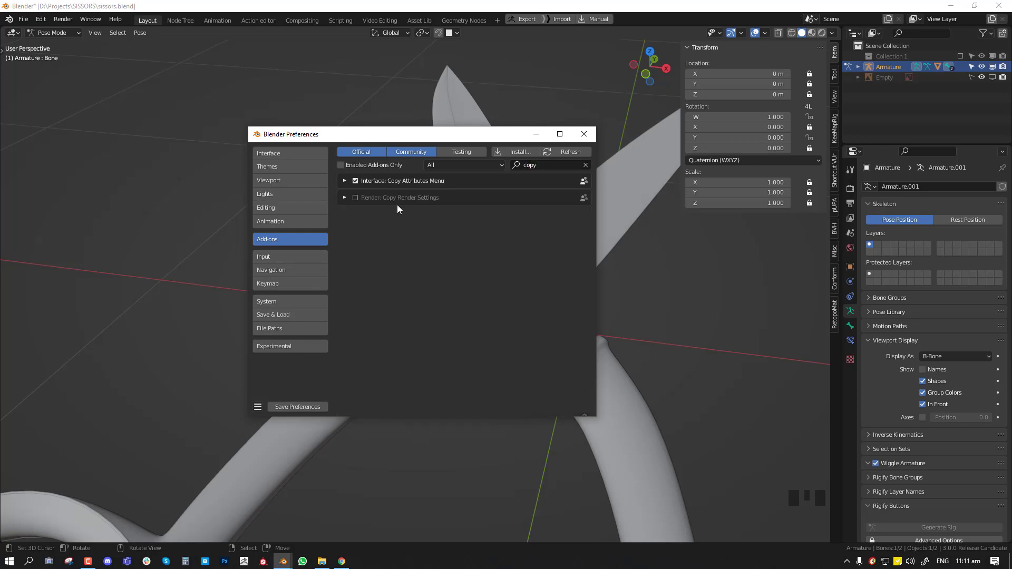
pyautogui.click(584, 135)
# Step: Test closing the blades in top view by rotating the thick bone, and clear both bones' rotation and location
pyautogui.moveTo(548, 227); pyautogui.dragTo(542, 386, button='middle')
pyautogui.scroll(2, 520, 209)
pyautogui.rightClick(544, 247)
pyautogui.press('KP_7')
pyautogui.scroll(-5, 555, 270)
pyautogui.scroll(-3, 536, 354)
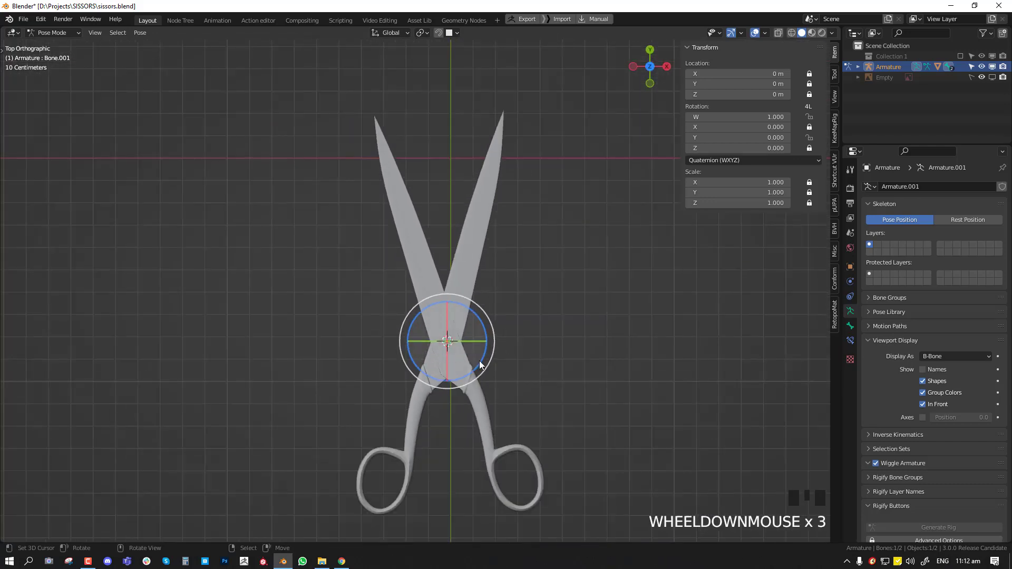
pyautogui.moveTo(482, 358); pyautogui.dragTo(480, 372)
pyautogui.rightClick(445, 352)
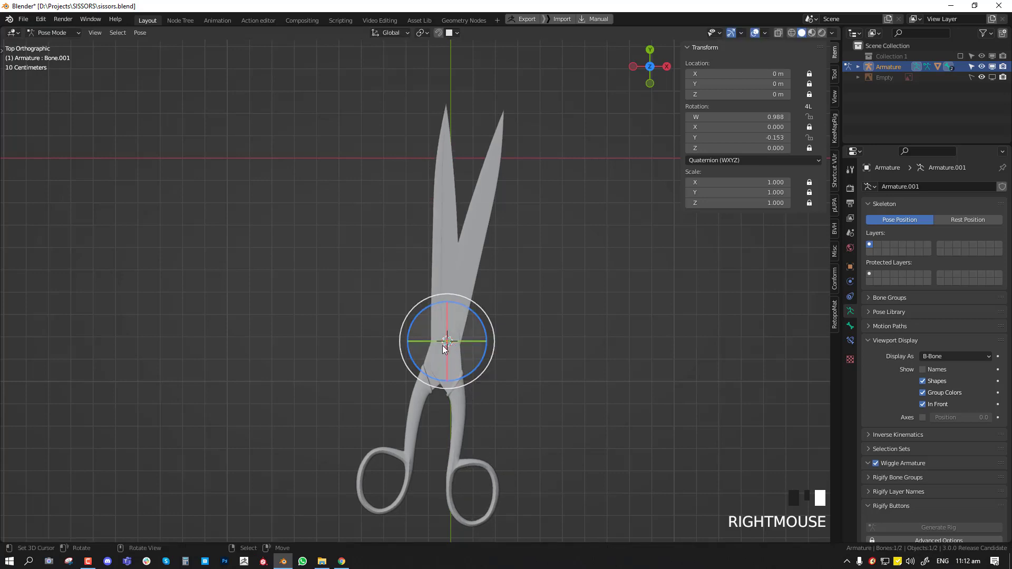
pyautogui.hotkey('alt', 'r')
pyautogui.hotkey('alt', 'g')
# Step: Put the armature in Edit Mode and deselect all bones
pyautogui.moveTo(476, 348); pyautogui.dragTo(471, 249, button='middle')
pyautogui.scroll(3, 470, 249)
pyautogui.moveTo(491, 305)
pyautogui.mouseDown(button='middle')
pyautogui.moveTo(474, 311)
pyautogui.moveTo(485, 307)
pyautogui.mouseUp(button='middle')
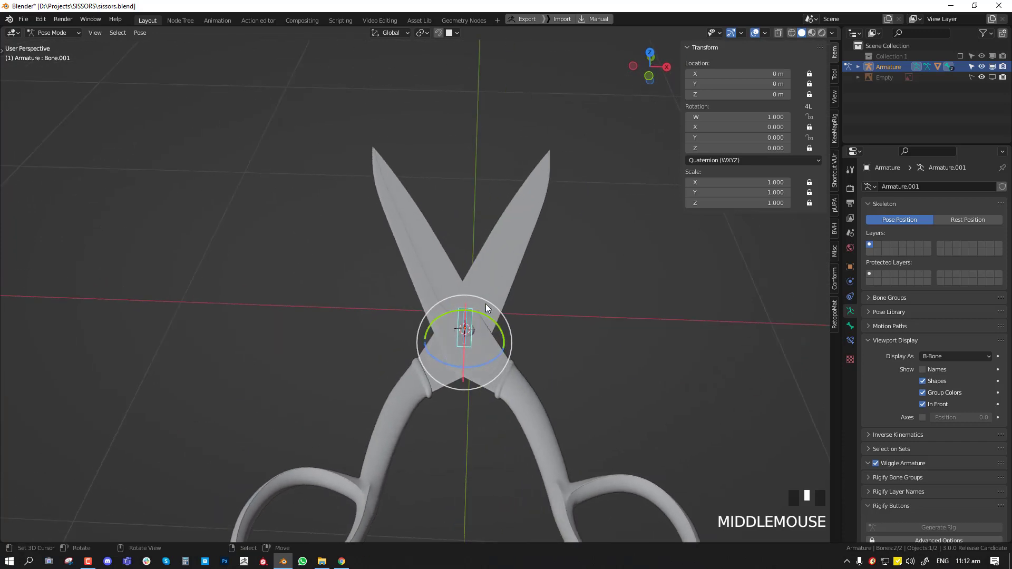
pyautogui.moveTo(497, 352); pyautogui.dragTo(472, 335, button='middle')
pyautogui.press('Tab')
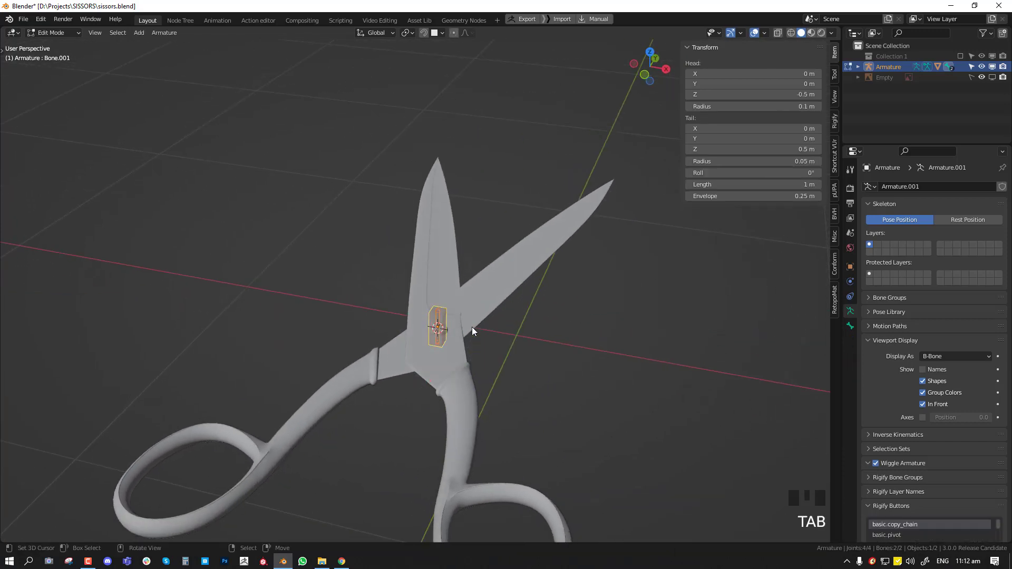
pyautogui.press('KP_1')
pyautogui.hotkey('alt', 'a')
# Step: Duplicate the thick pivot bone in front view and place the copy beside the scissors at about X 5.79 m
pyautogui.keyDown('shift'); pyautogui.moveTo(488, 274); pyautogui.dragTo(457, 286, button='middle'); pyautogui.keyUp('shift')
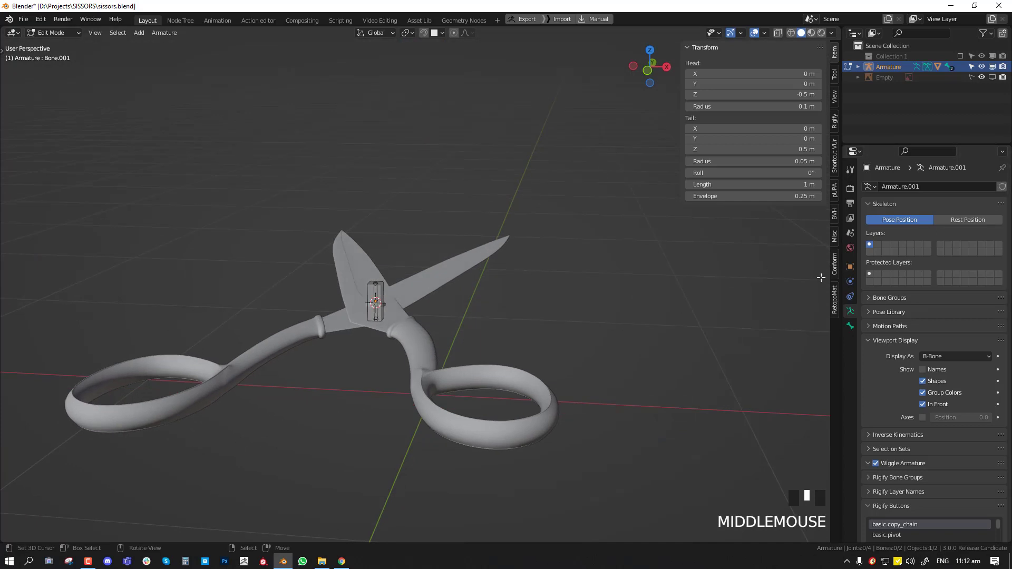
pyautogui.moveTo(519, 201); pyautogui.dragTo(441, 288, button='middle')
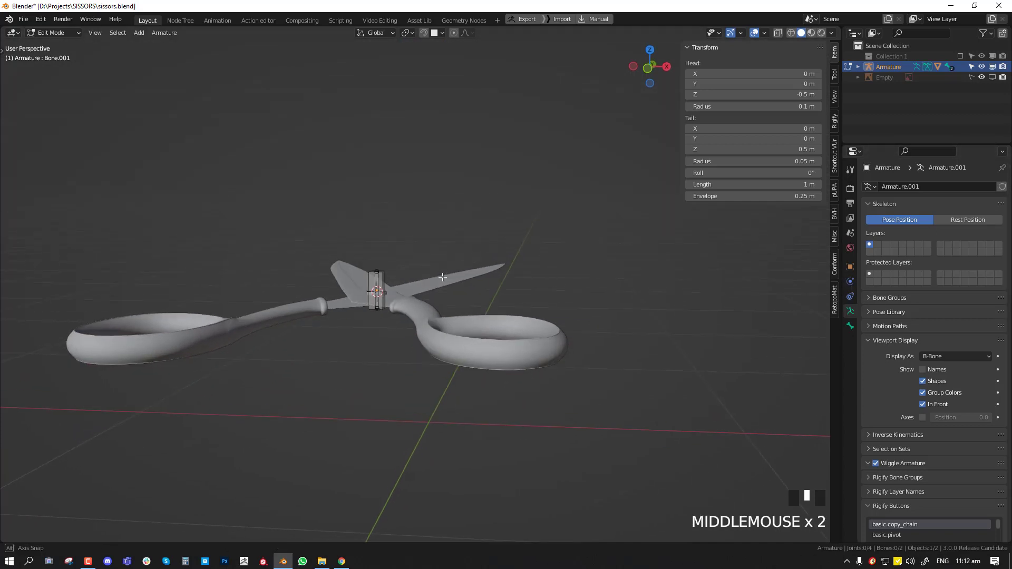
pyautogui.click(385, 279)
pyautogui.press('KP_1')
pyautogui.hotkey('shift', 'd')
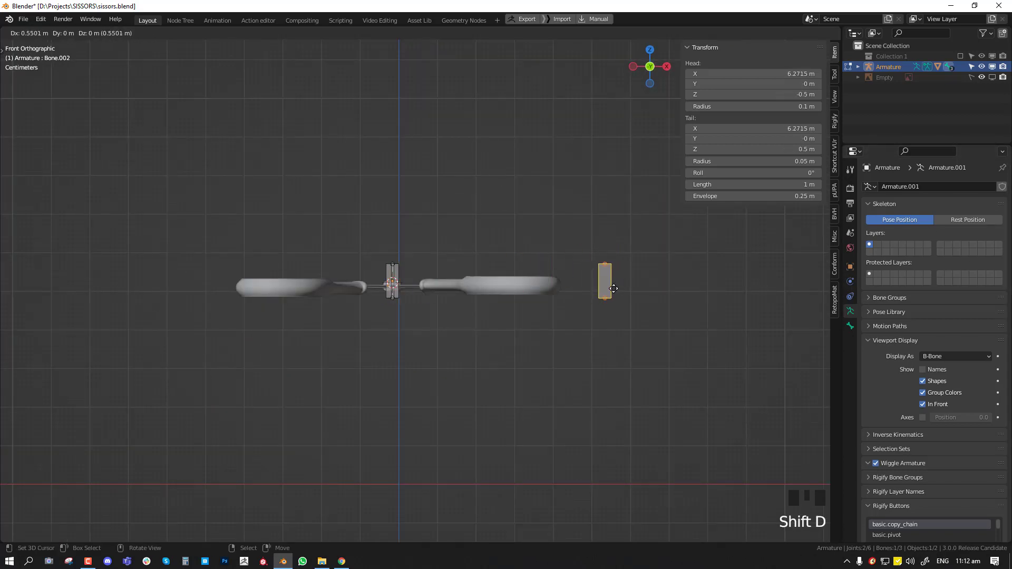
pyautogui.click(596, 287)
pyautogui.moveTo(596, 287); pyautogui.dragTo(592, 323, button='middle')
pyautogui.scroll(-1, 598, 339)
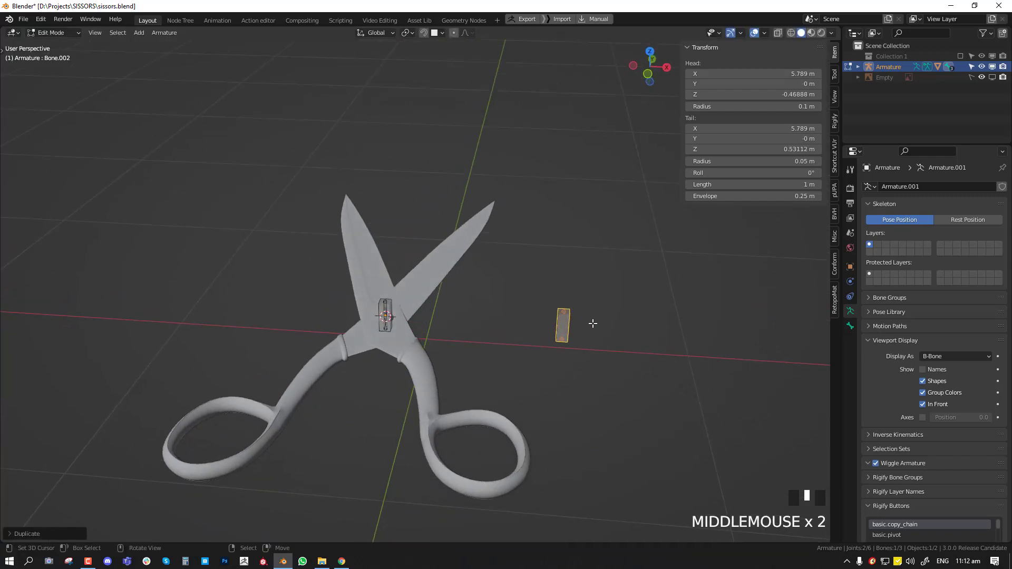
# Step: Switch the armature to Pose Mode with the copied bone beside the scissors selected
pyautogui.press('q')
pyautogui.click(572, 324)
pyautogui.press('space')
pyautogui.click(573, 318)
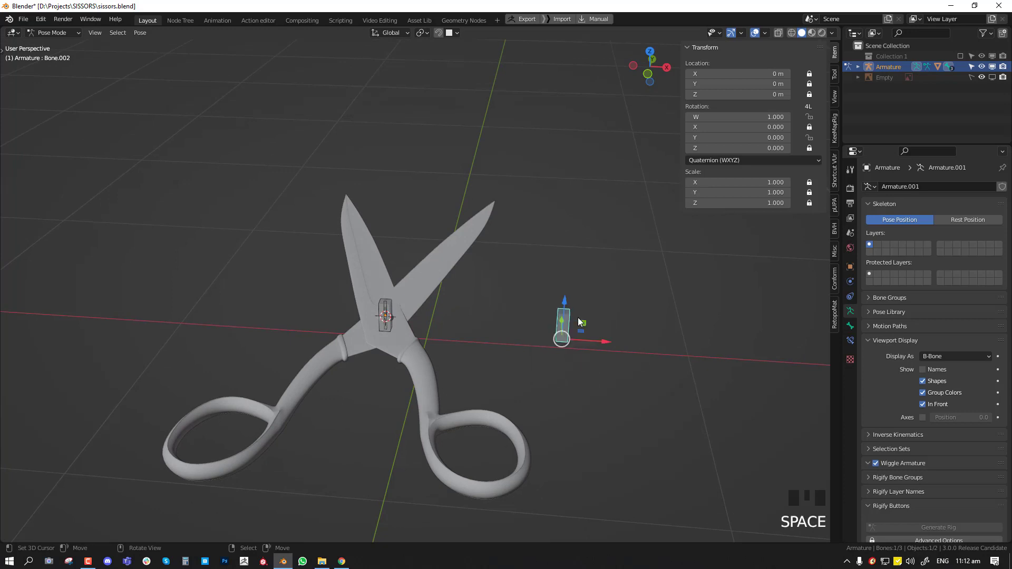
# Step: Test moving the copied bone, try locking its rotation, and clear its rotation and location
pyautogui.moveTo(566, 302); pyautogui.dragTo(595, 158)
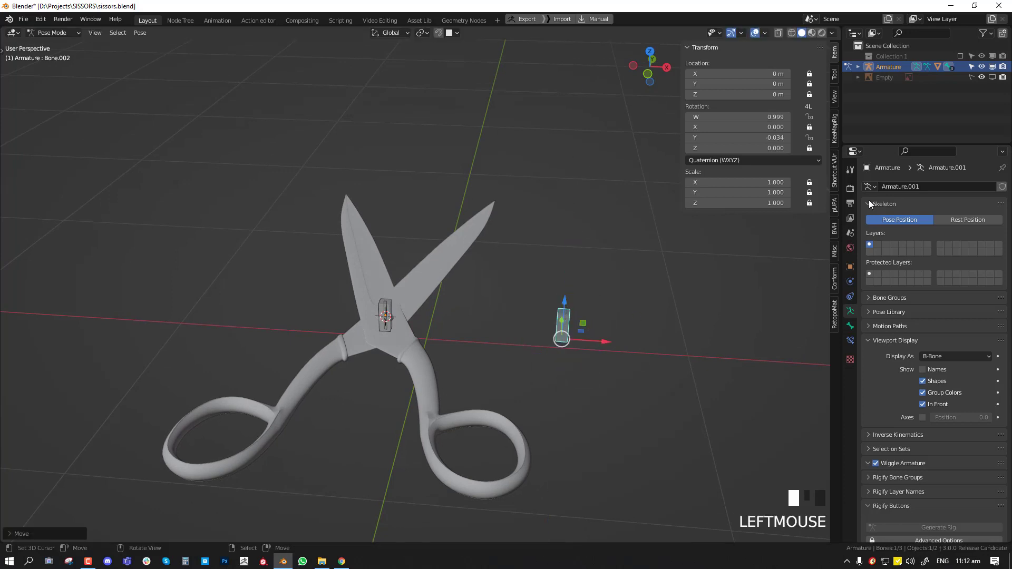
pyautogui.click(809, 127)
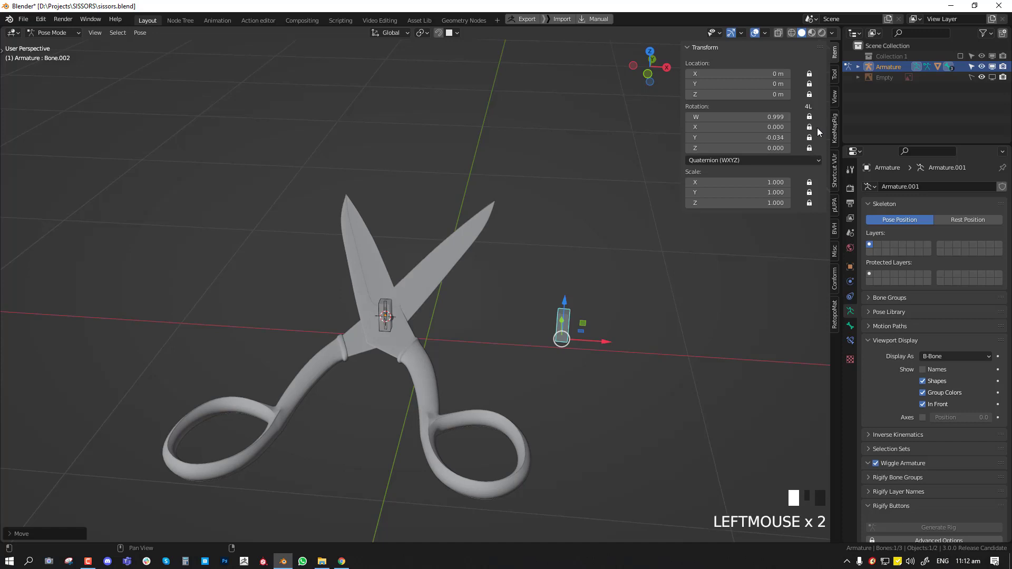
pyautogui.hotkey('alt', 'r')
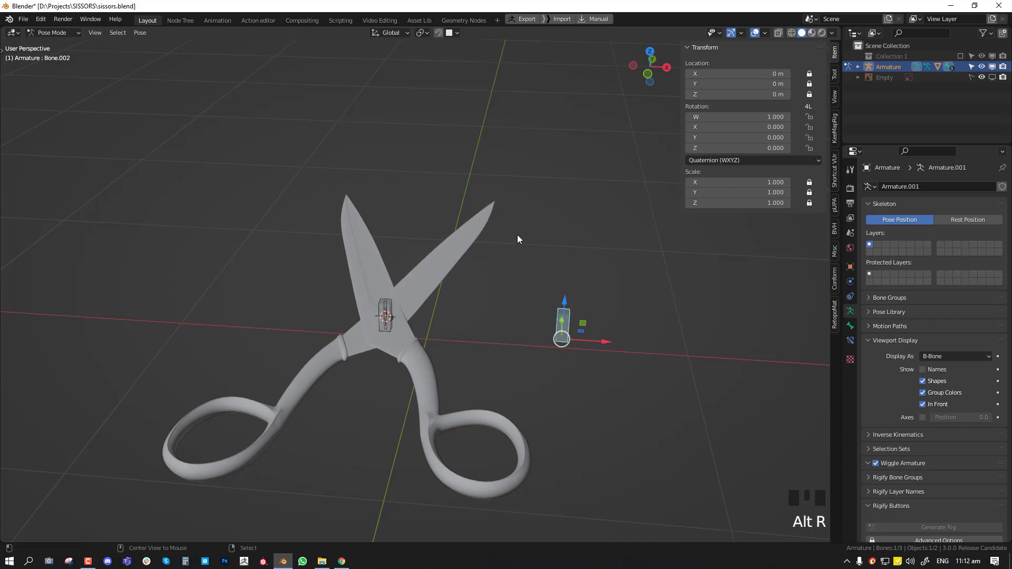
pyautogui.hotkey('alt', 'g')
# Step: Lock all of the copied bone's rotation axes, unlock its Y location, and test it by lowering the bone about 1.14 m
pyautogui.click(809, 126)
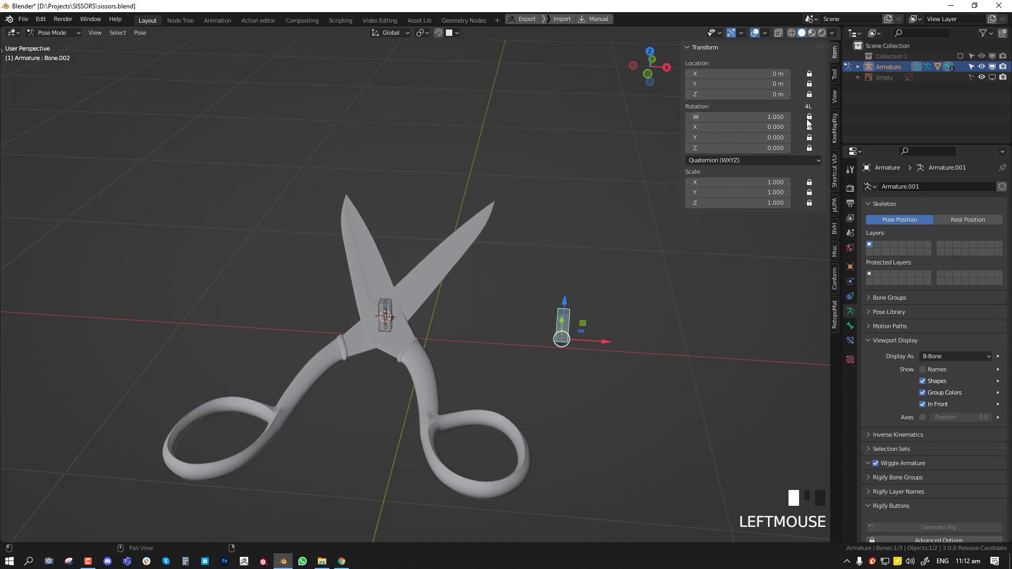
pyautogui.click(809, 84)
pyautogui.moveTo(511, 287); pyautogui.dragTo(490, 241, button='middle')
pyautogui.scroll(1, 490, 240)
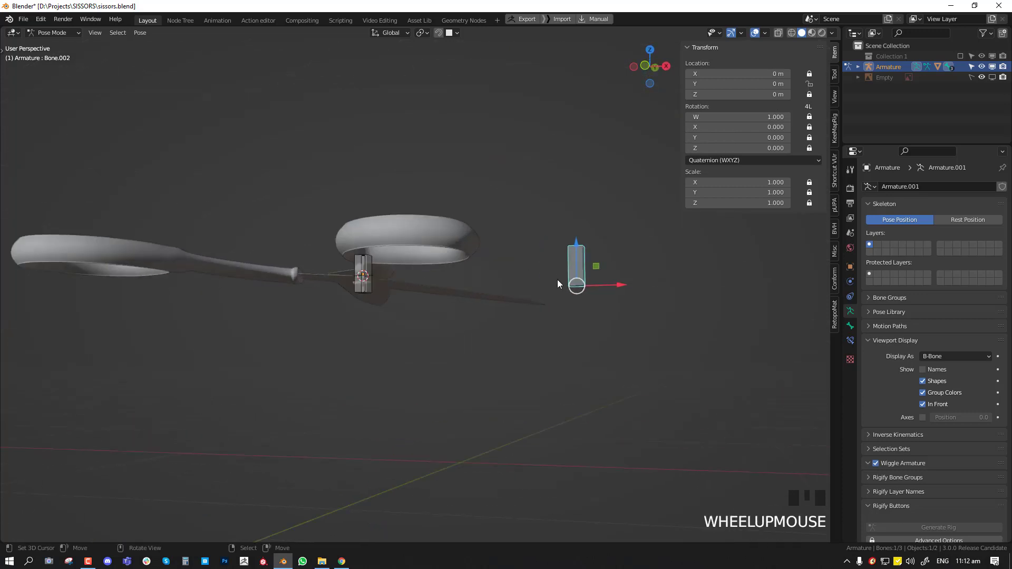
pyautogui.moveTo(558, 284); pyautogui.dragTo(568, 285, button='middle')
pyautogui.moveTo(569, 284); pyautogui.dragTo(544, 334)
pyautogui.moveTo(544, 334); pyautogui.dragTo(353, 347, button='middle')
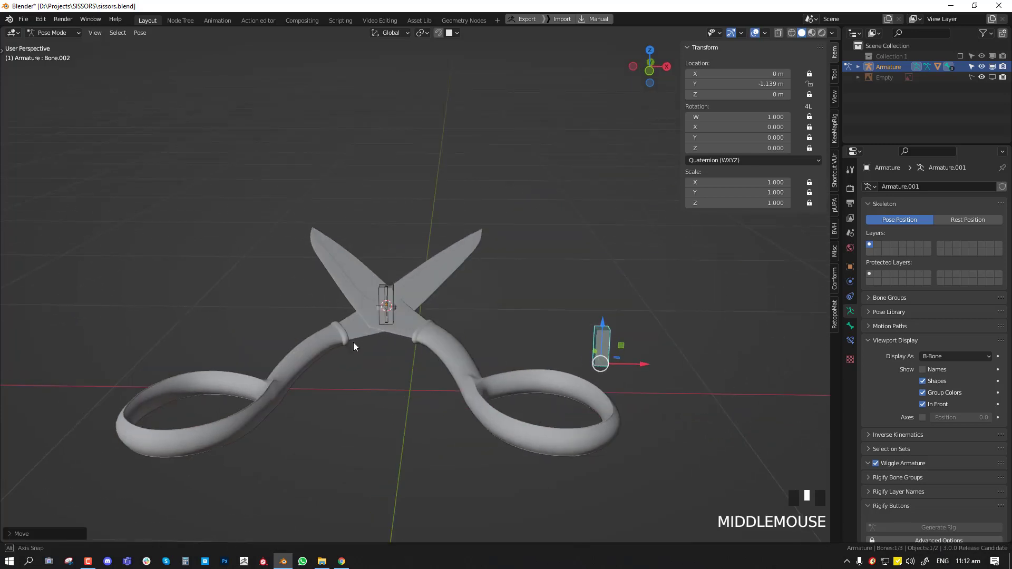
# Step: Clear the location of all three bones and deselect them
pyautogui.rightClick(387, 306)
pyautogui.moveTo(394, 271); pyautogui.dragTo(400, 313, button='middle')
pyautogui.moveTo(598, 398); pyautogui.dragTo(592, 348, button='middle')
pyautogui.rightClick(592, 348)
pyautogui.hotkey('alt', 'g')
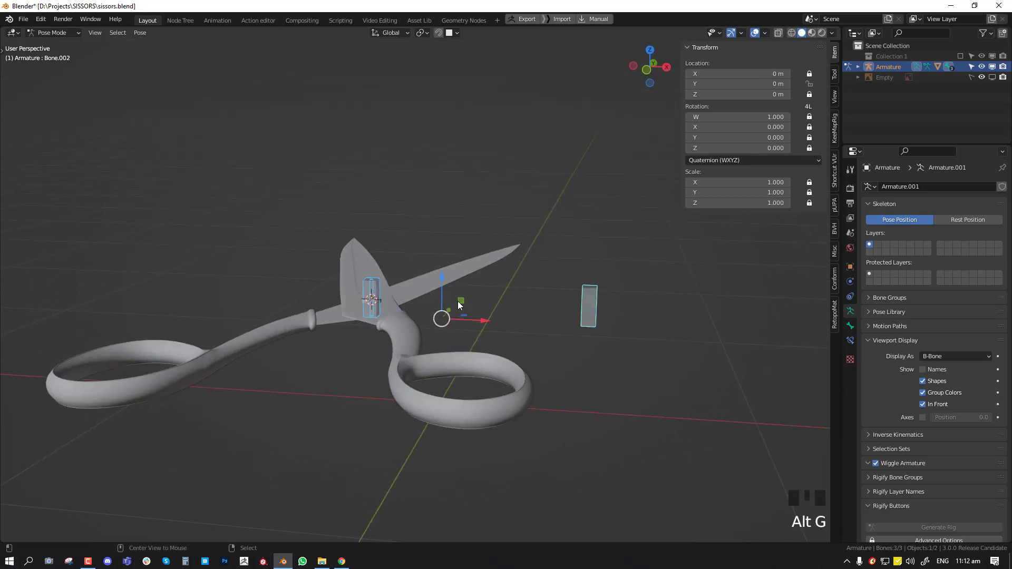
pyautogui.moveTo(459, 305); pyautogui.dragTo(392, 315, button='middle')
pyautogui.hotkey('alt', 'a')
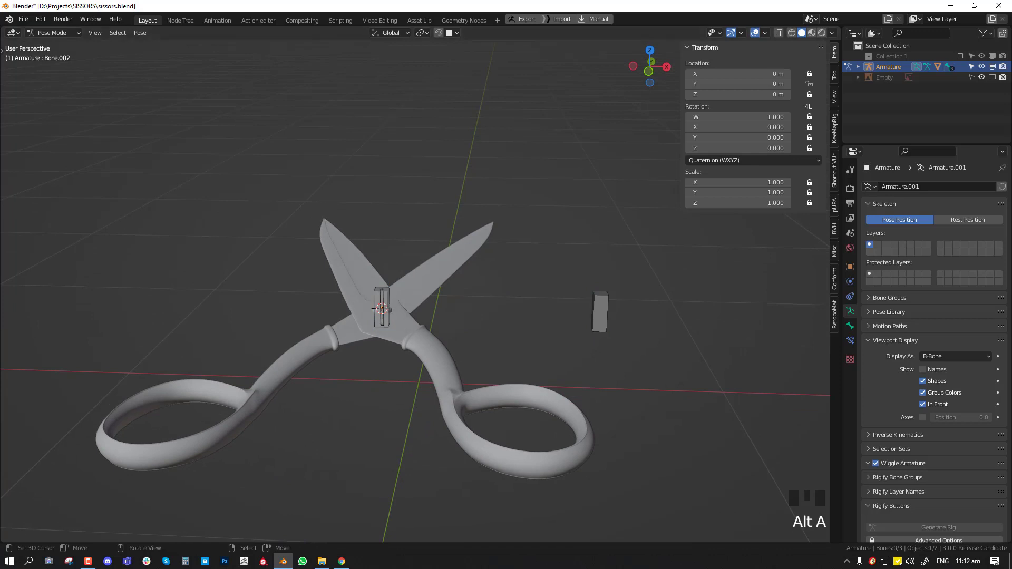
# Step: Split off a strip along the bottom of the 3D viewport and make it a Dope Sheet
pyautogui.moveTo(3, 540); pyautogui.dragTo(68, 492)
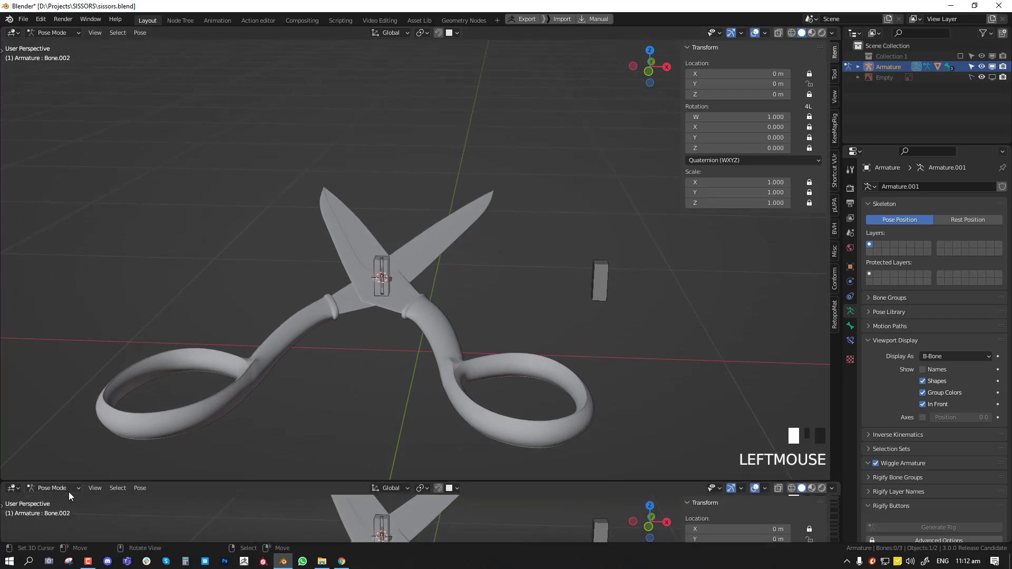
pyautogui.hotkey('shift', 'F12')
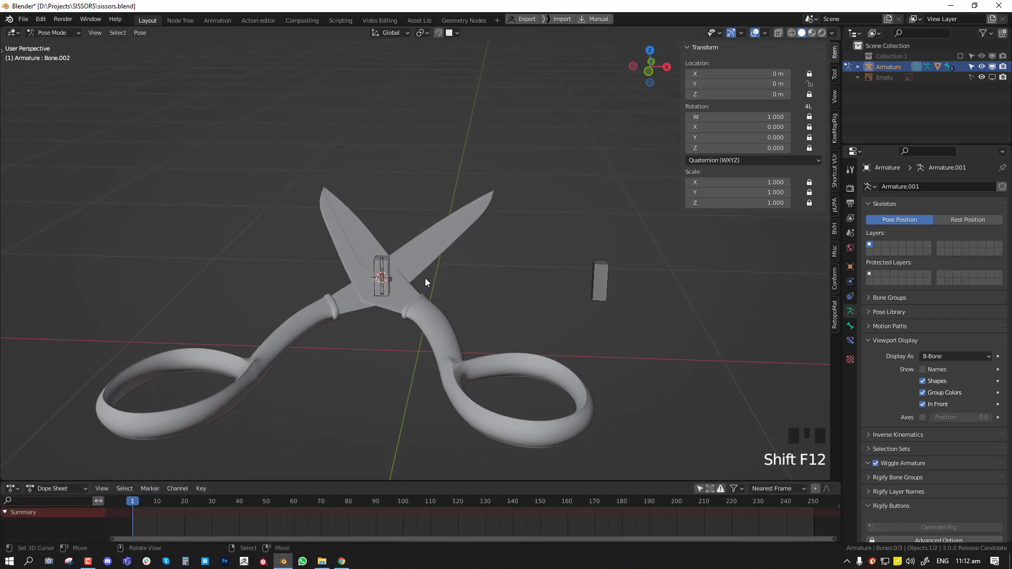
# Step: In top view, hide the copied bone beside the scissors
pyautogui.press('KP_7')
pyautogui.keyDown('shift'); pyautogui.moveTo(401, 346); pyautogui.dragTo(422, 307, button='middle'); pyautogui.keyUp('shift')
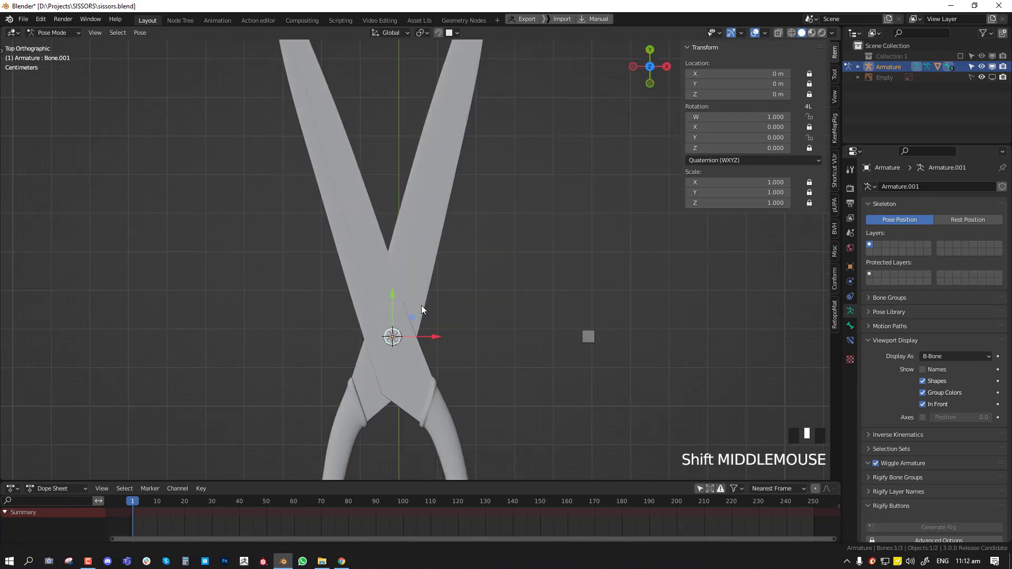
pyautogui.scroll(-3, 447, 277)
pyautogui.press('a')
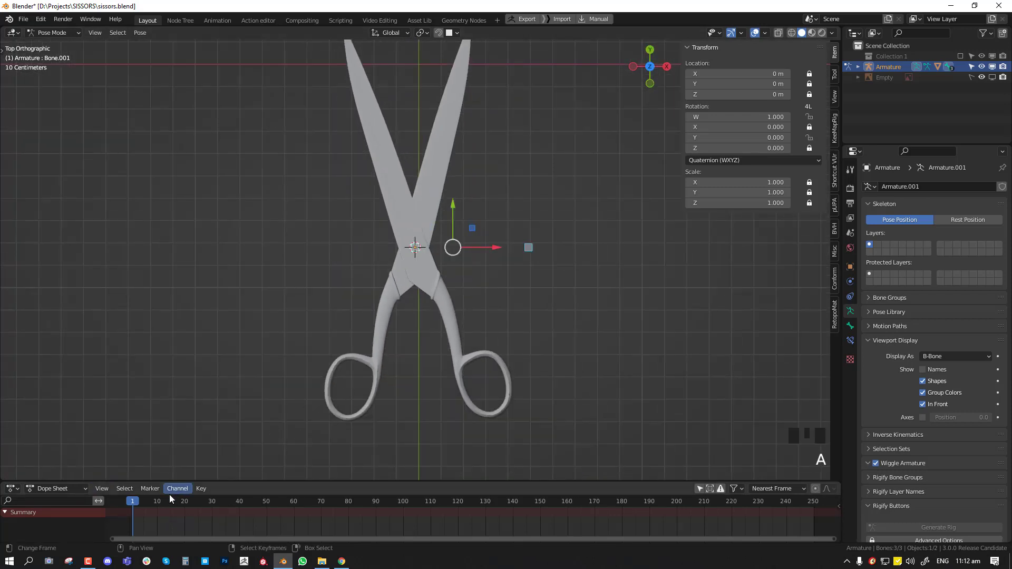
pyautogui.rightClick(527, 254)
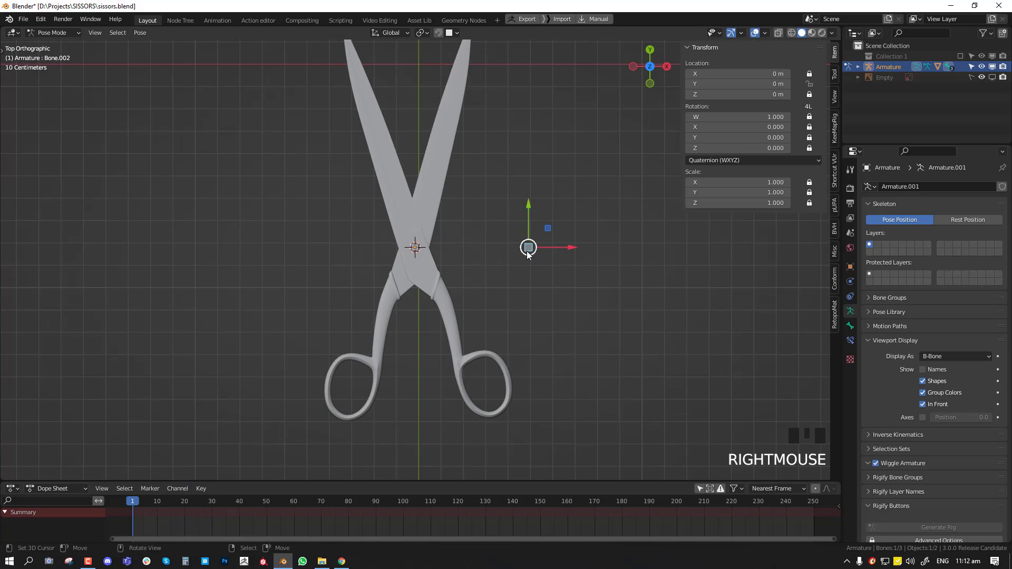
pyautogui.press('h')
# Step: Select both pivot bones and insert a Location, Rotation & Scale keyframe for the open scissors at frame 1
pyautogui.moveTo(423, 254); pyautogui.dragTo(429, 182, button='middle')
pyautogui.scroll(2, 422, 241)
pyautogui.press('a')
pyautogui.moveTo(422, 241); pyautogui.dragTo(417, 243, button='middle')
pyautogui.press('i')
# Step: At frame 8 in top view, rotate the thick pivot bone to a quaternion Y of about -0.145 to swing its blade inward
pyautogui.press('Right')
pyautogui.press('Right')
pyautogui.press('Right')
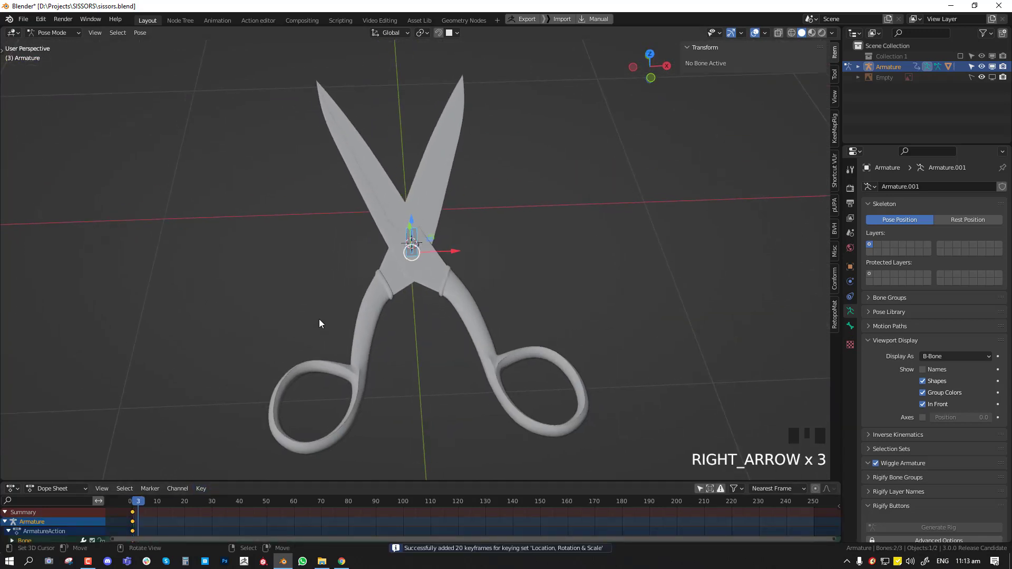
pyautogui.press('Right')
pyautogui.moveTo(383, 290); pyautogui.dragTo(421, 243, button='middle')
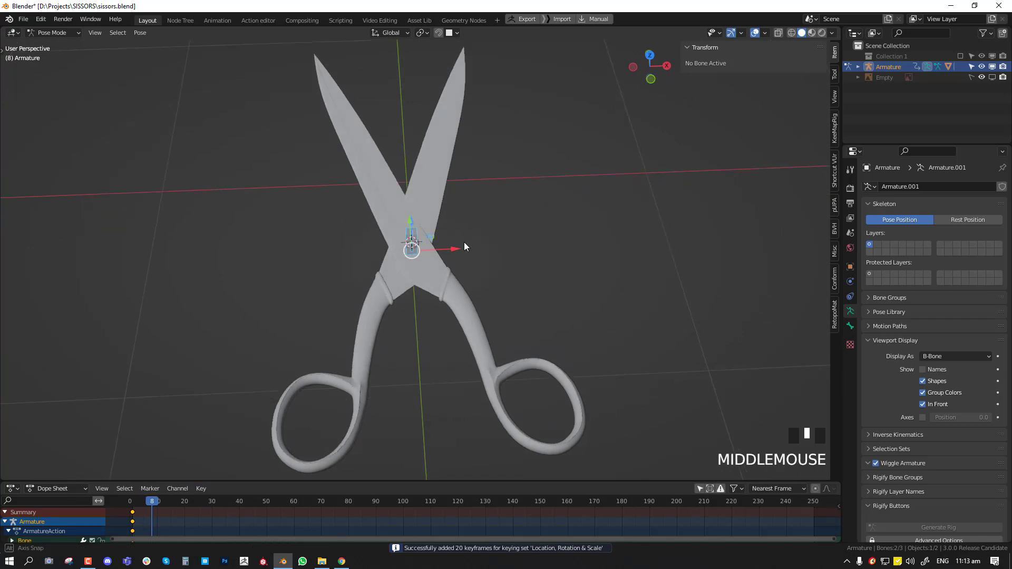
pyautogui.press('KP_7')
pyautogui.click(419, 239)
pyautogui.scroll(4, 419, 239)
pyautogui.press('r')
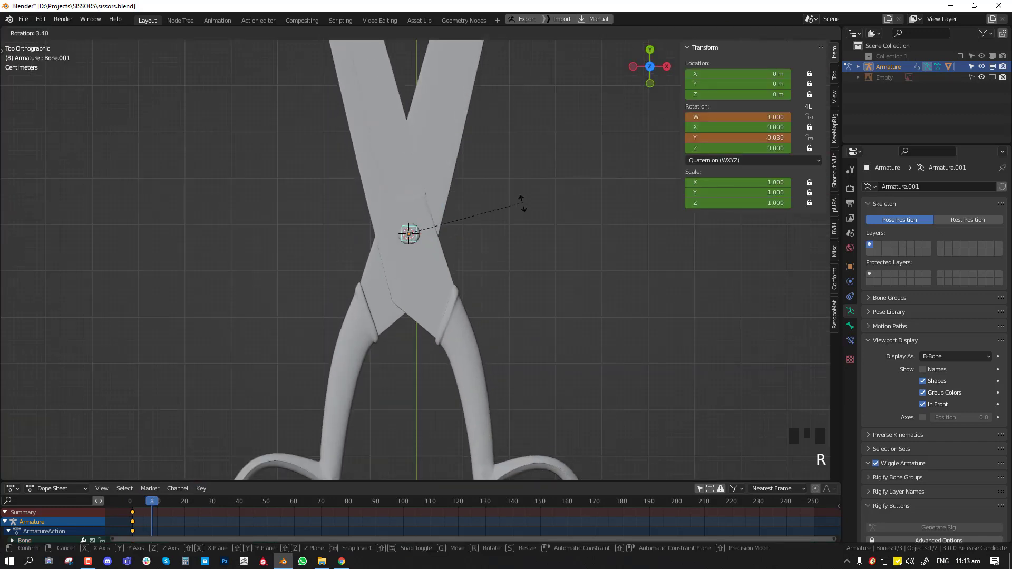
pyautogui.click(516, 230)
# Step: Rotate the thin pivot bone about -14.8° at frame 8 to bring its blade against the other one
pyautogui.keyDown('shift'); pyautogui.moveTo(515, 230); pyautogui.dragTo(470, 333, button='middle'); pyautogui.keyUp('shift')
pyautogui.scroll(-3, 470, 333)
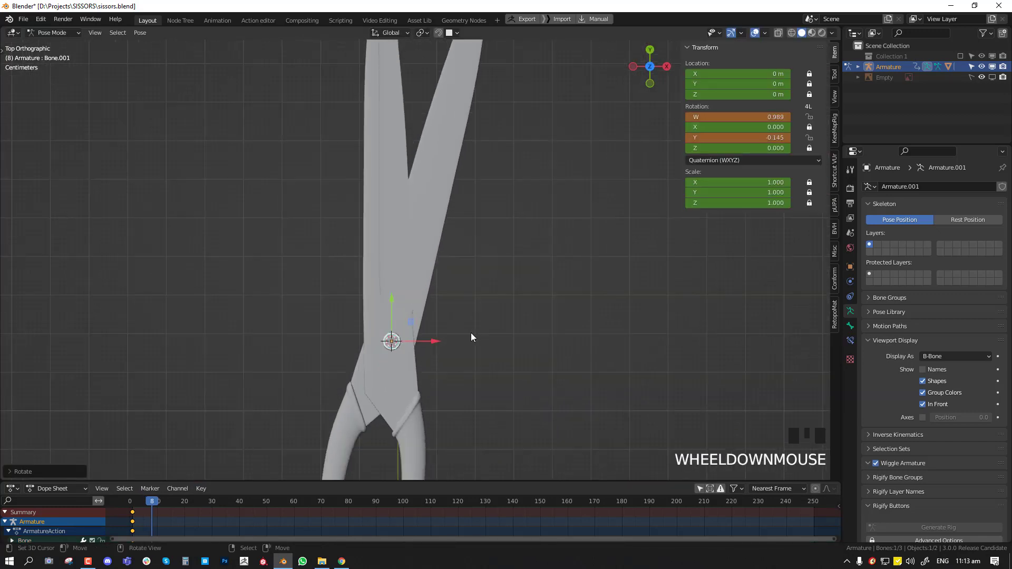
pyautogui.rightClick(457, 317)
pyautogui.press('r')
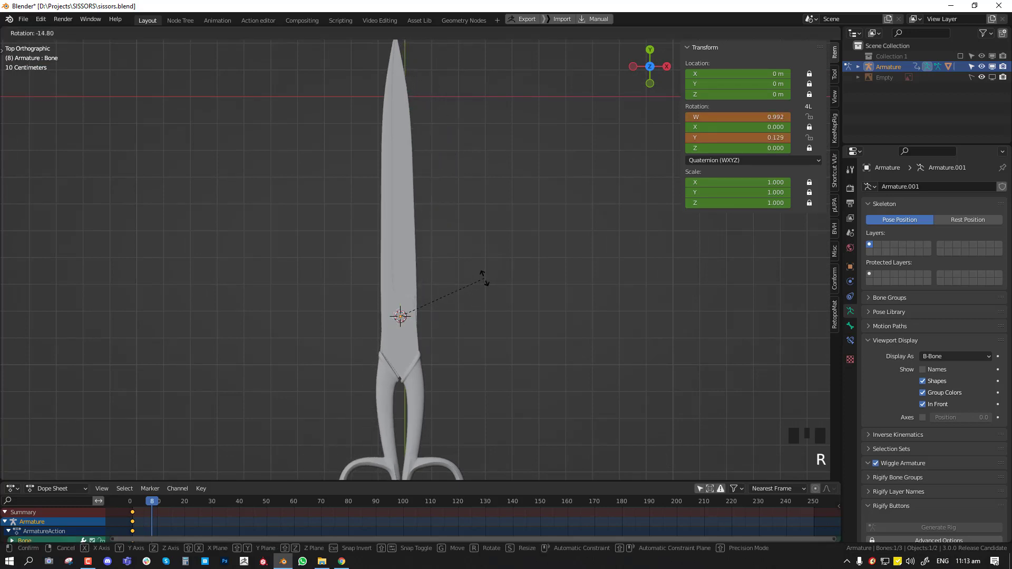
pyautogui.click(482, 280)
# Step: Select both pivot bones and insert a Location, Rotation & Scale keyframe for the closed scissors at frame 8
pyautogui.keyDown('shift'); pyautogui.moveTo(486, 342); pyautogui.dragTo(403, 340, button='middle'); pyautogui.keyUp('shift')
pyautogui.scroll(4, 533, 289)
pyautogui.scroll(-3, 401, 340)
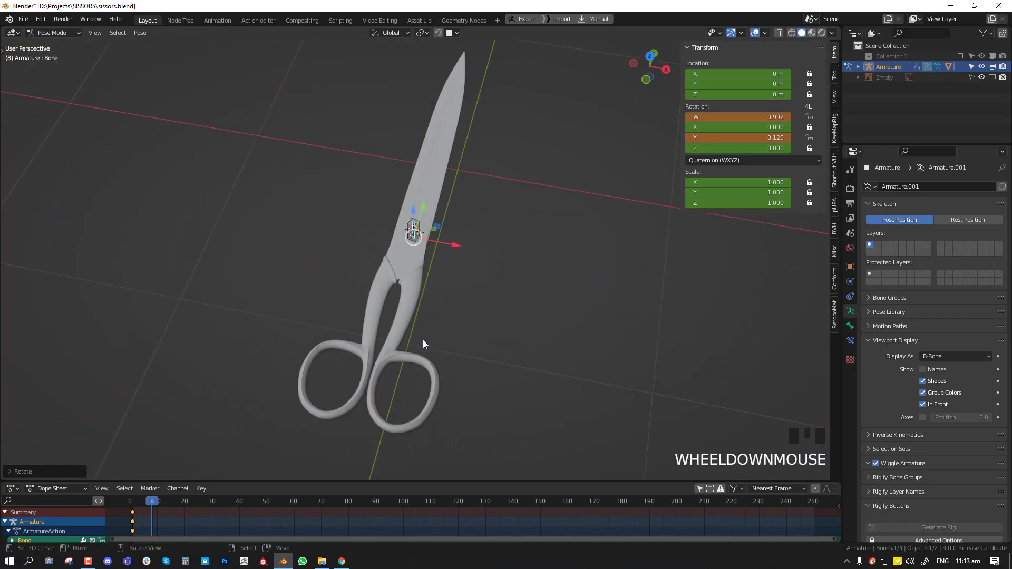
pyautogui.press('a')
pyautogui.press('i')
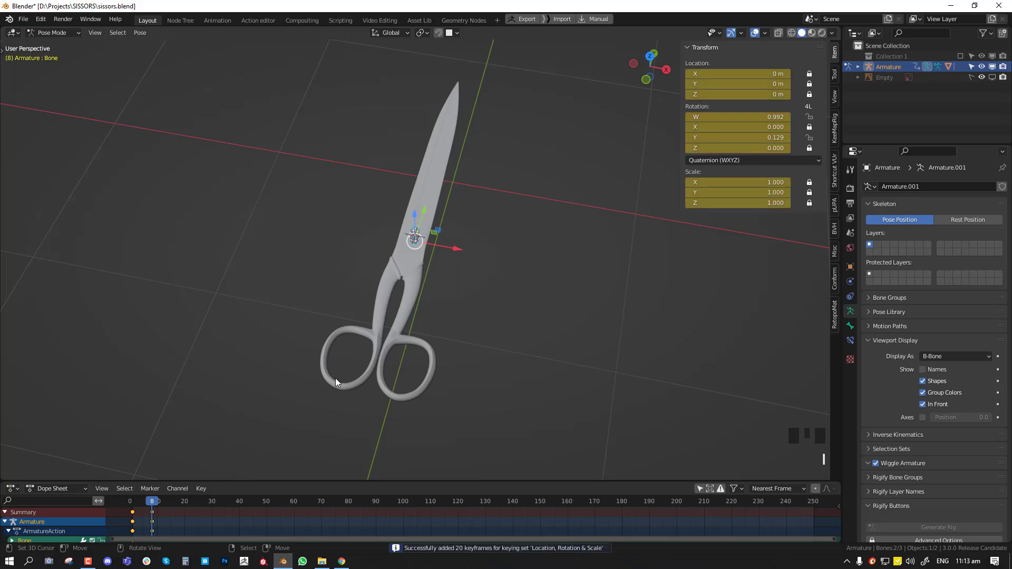
# Step: Play the closing animation to check it and scrub the timeline back to frame -7
pyautogui.moveTo(335, 378); pyautogui.dragTo(467, 343, button='middle')
pyautogui.scroll(2, 327, 384)
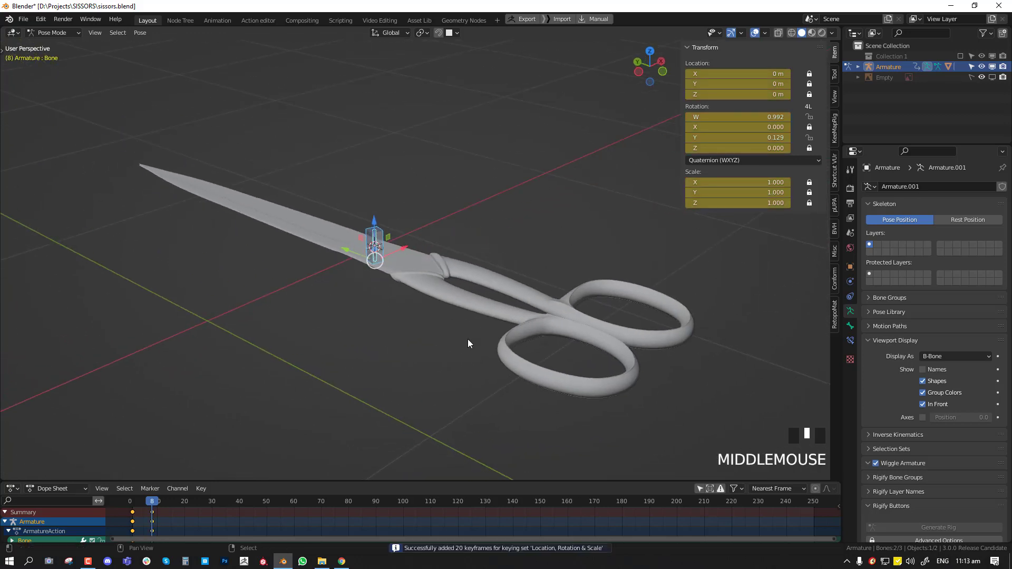
pyautogui.hotkey('shift', 'space')
pyautogui.hotkey('shift', 'space')
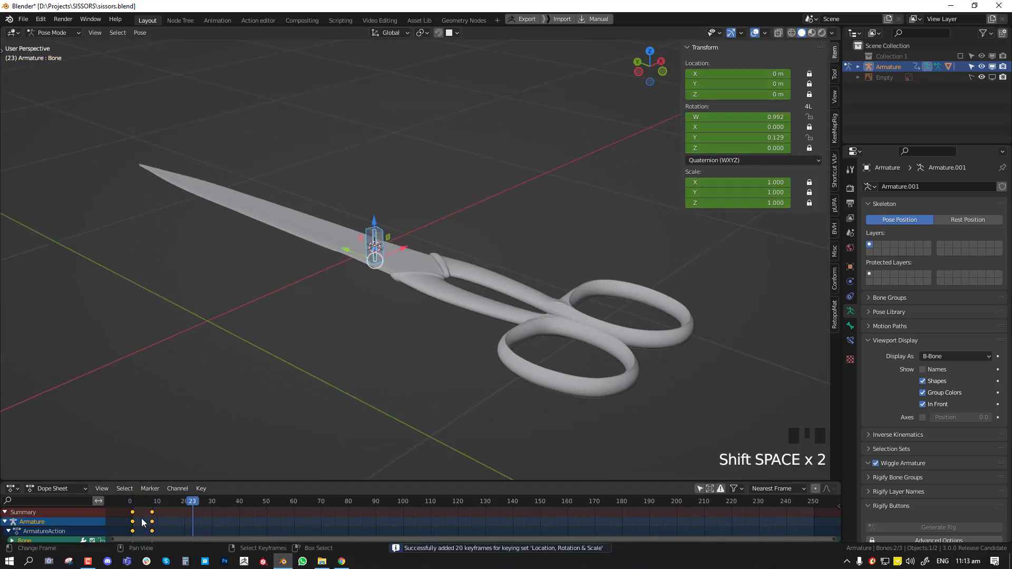
pyautogui.moveTo(143, 523); pyautogui.dragTo(111, 521)
# Step: Deselect the pivot bones and reveal the hidden bone beside the scissors
pyautogui.scroll(2, 385, 185)
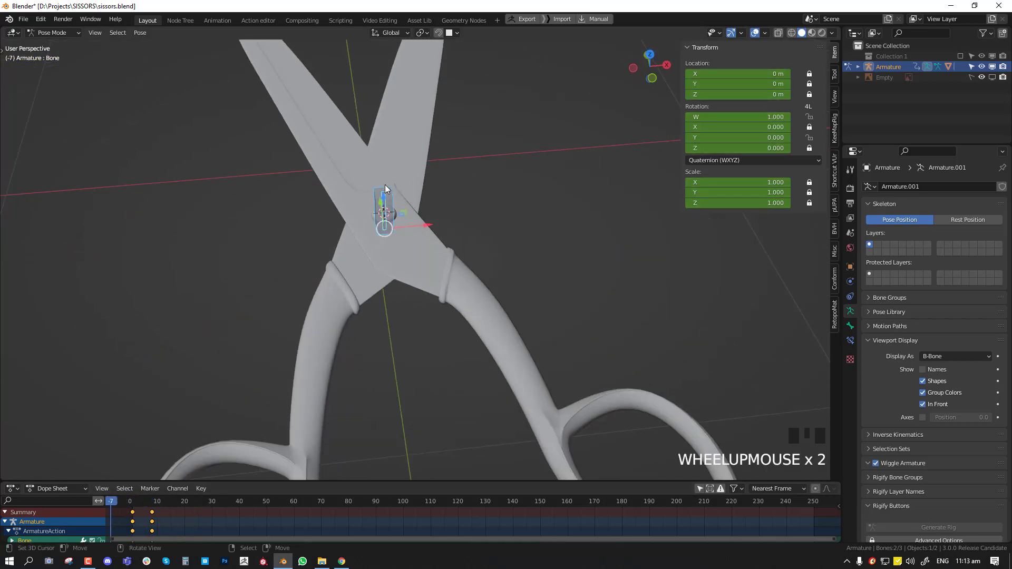
pyautogui.hotkey('alt', 'a')
pyautogui.hotkey('alt', 'h')
pyautogui.scroll(2, 415, 224)
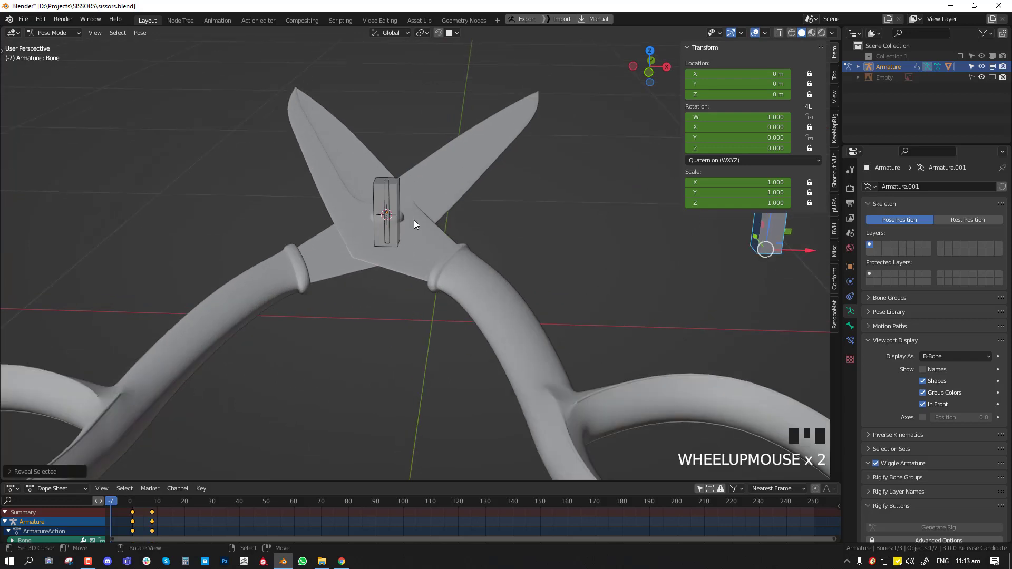
pyautogui.scroll(-4, 495, 239)
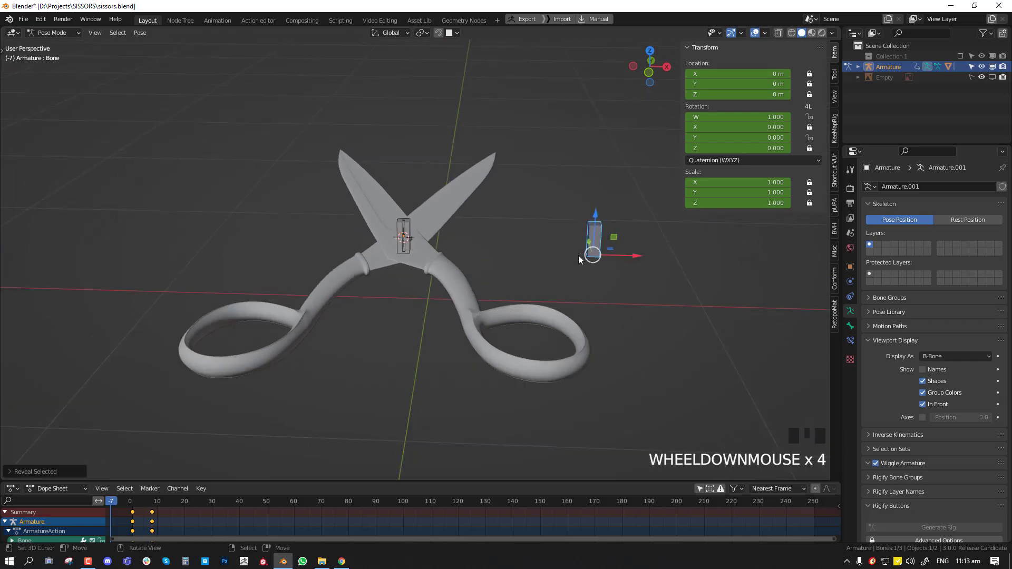
# Step: Try moving the revealed side bone upward and undo the move
pyautogui.moveTo(595, 216); pyautogui.dragTo(621, 113)
pyautogui.hotkey('ctrl', 'z')
pyautogui.rightClick(413, 234)
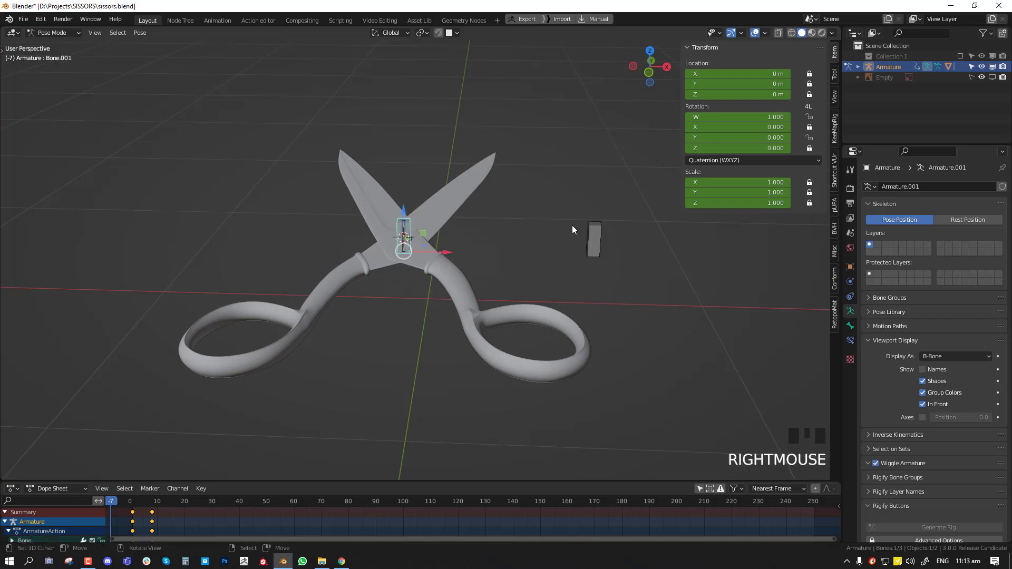
# Step: Add an Action constraint to the thick pivot bone with the side bone as its target, and show the constraint's settings
pyautogui.rightClick(587, 240)
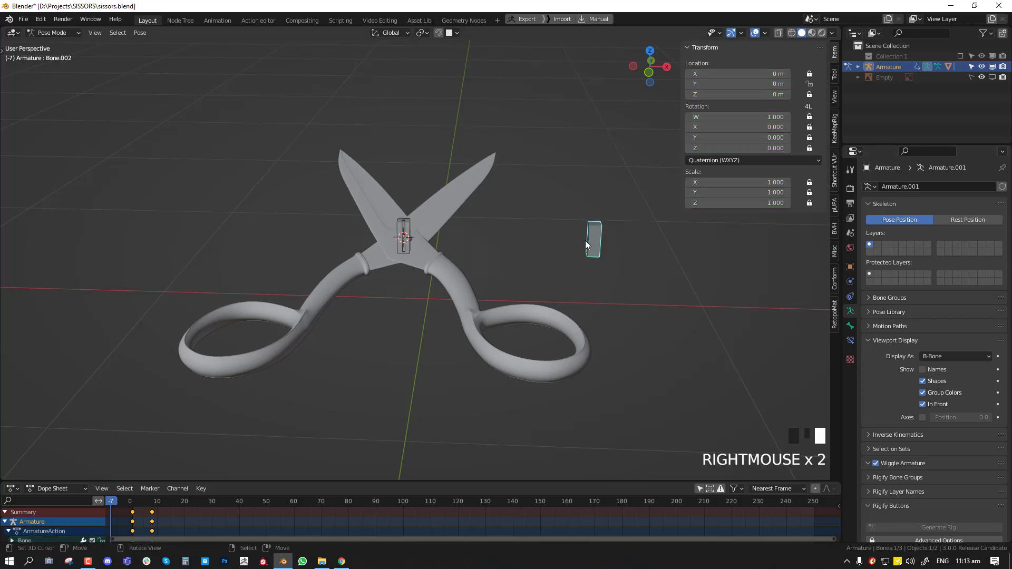
pyautogui.keyDown('shift'); pyautogui.rightClick(410, 229); pyautogui.keyUp('shift')
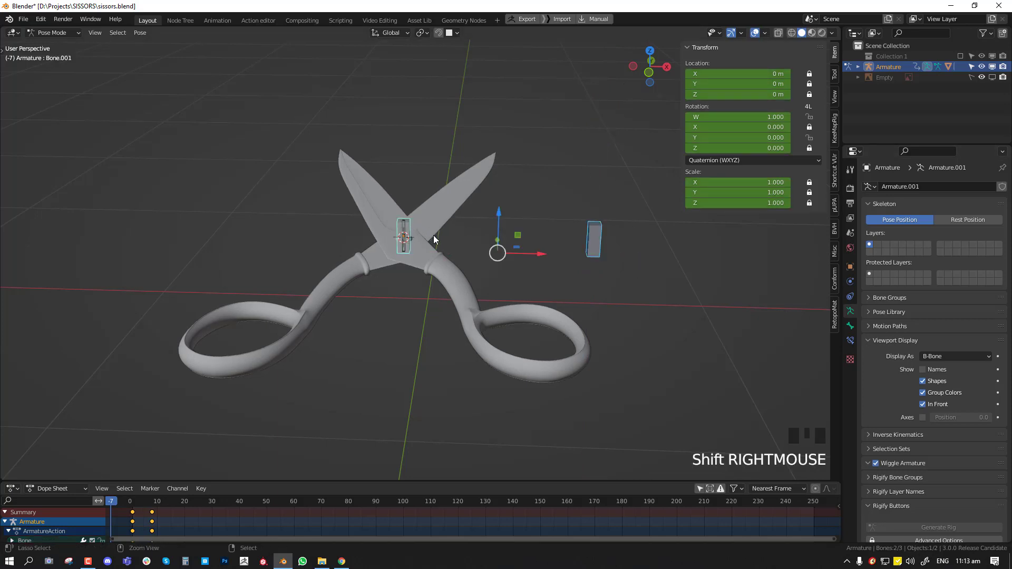
pyautogui.hotkey('shift', 'ctrl', 'c')
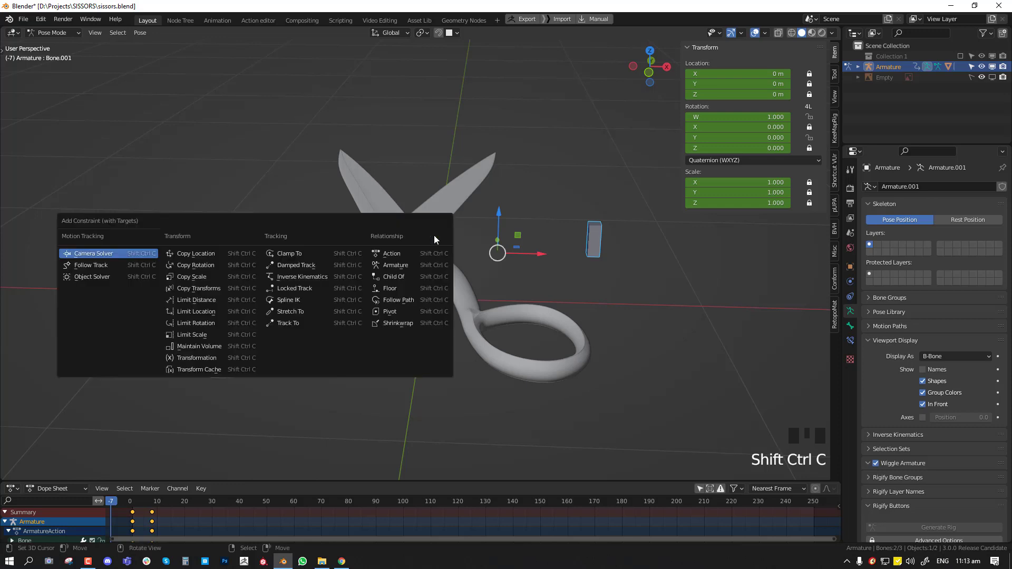
pyautogui.click(405, 254)
pyautogui.click(850, 341)
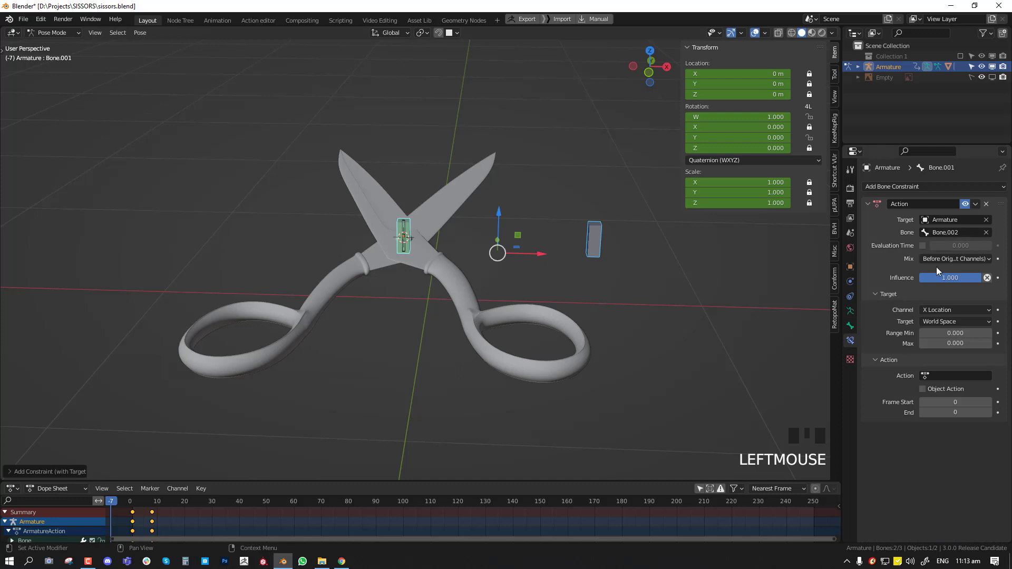
# Step: Examine the actions available to the constraint and scrub the timeline past the closing keyframes to frame 16
pyautogui.click(947, 375)
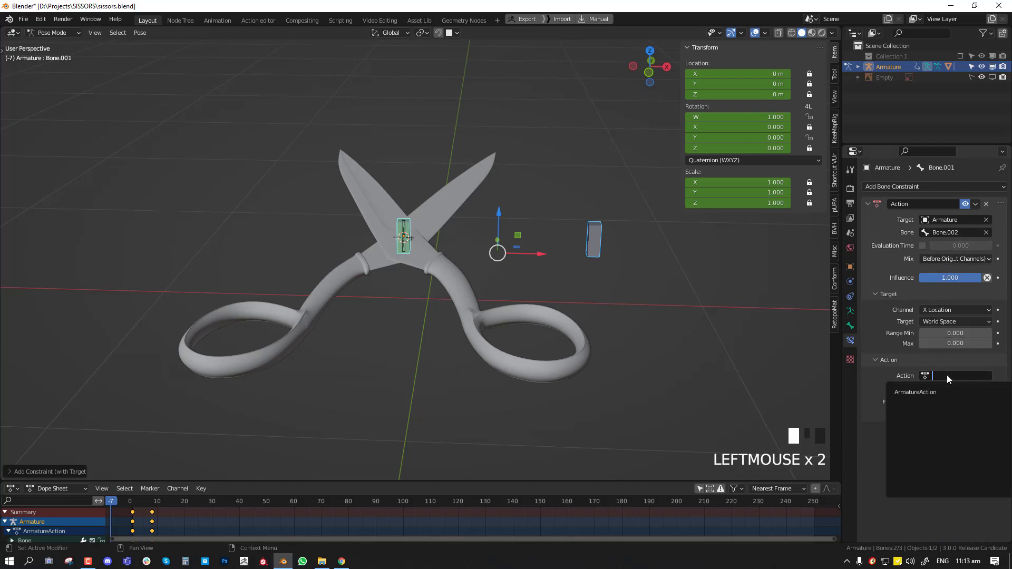
pyautogui.click(874, 394)
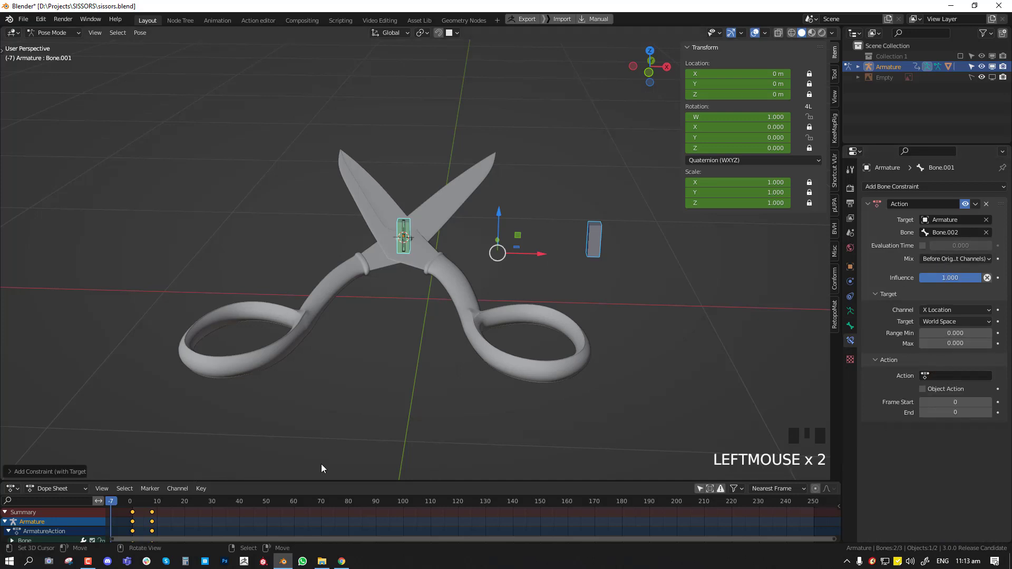
pyautogui.click(153, 522)
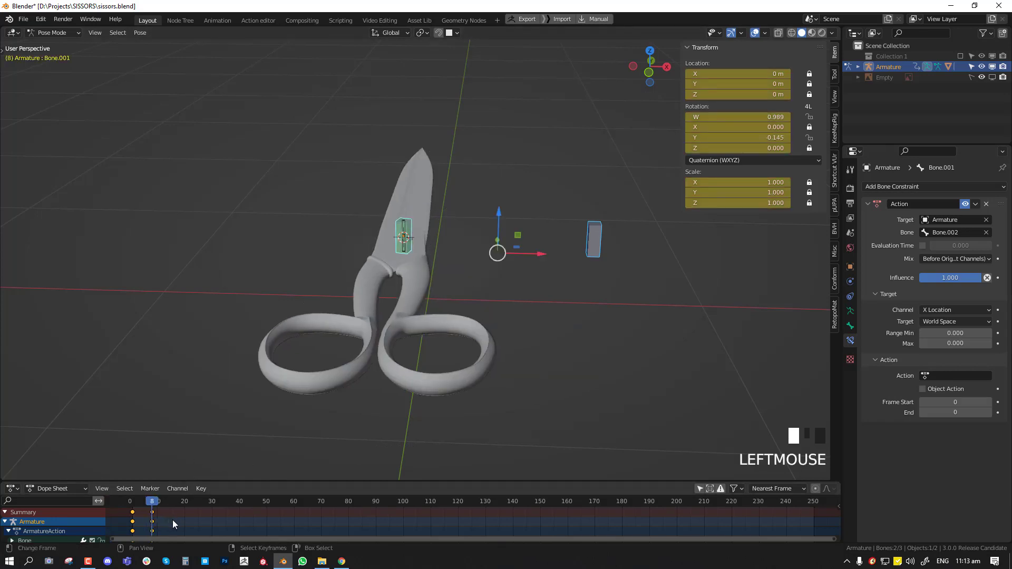
pyautogui.moveTo(161, 519); pyautogui.dragTo(166, 517)
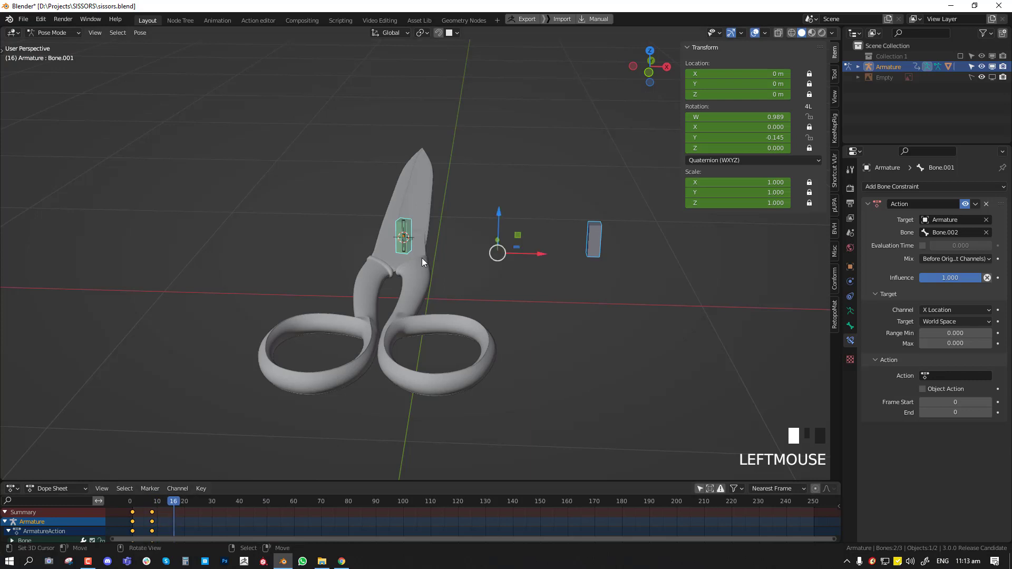
# Step: Clear the rotation of both pivot bones at frame 16
pyautogui.press('KP_7')
pyautogui.rightClick(410, 234)
pyautogui.hotkey('alt', 'r')
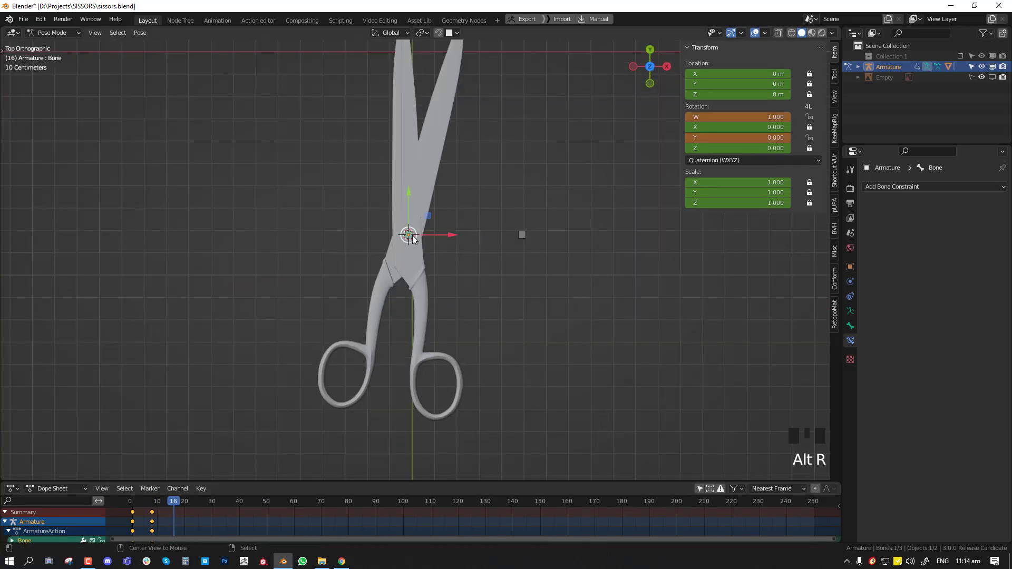
pyautogui.rightClick(411, 236)
pyautogui.hotkey('alt', 'r')
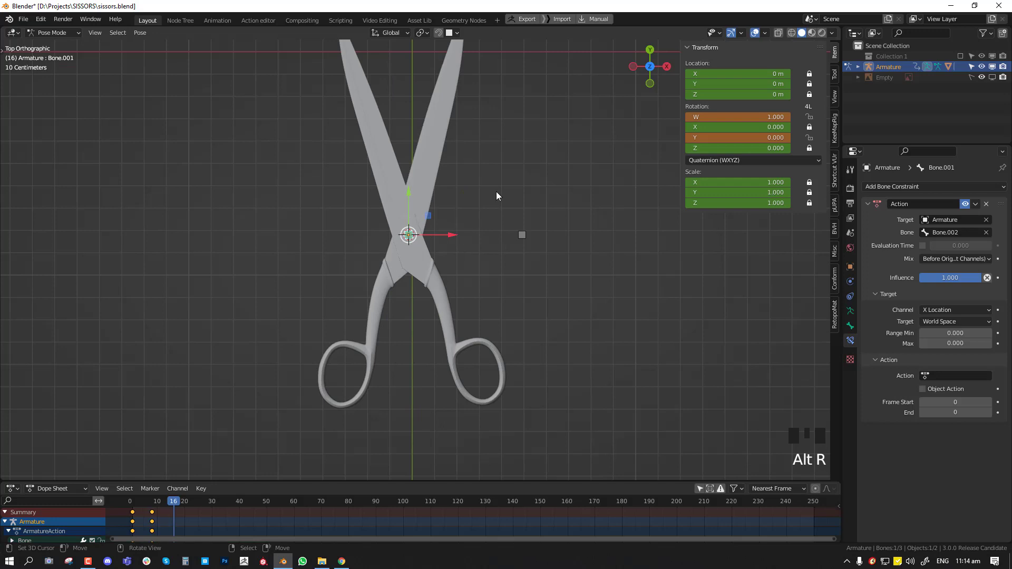
# Step: Rotate the thick pivot bone about -38° and the other pivot bone the opposite way by a similar angle, opening the blades wide
pyautogui.press('r')
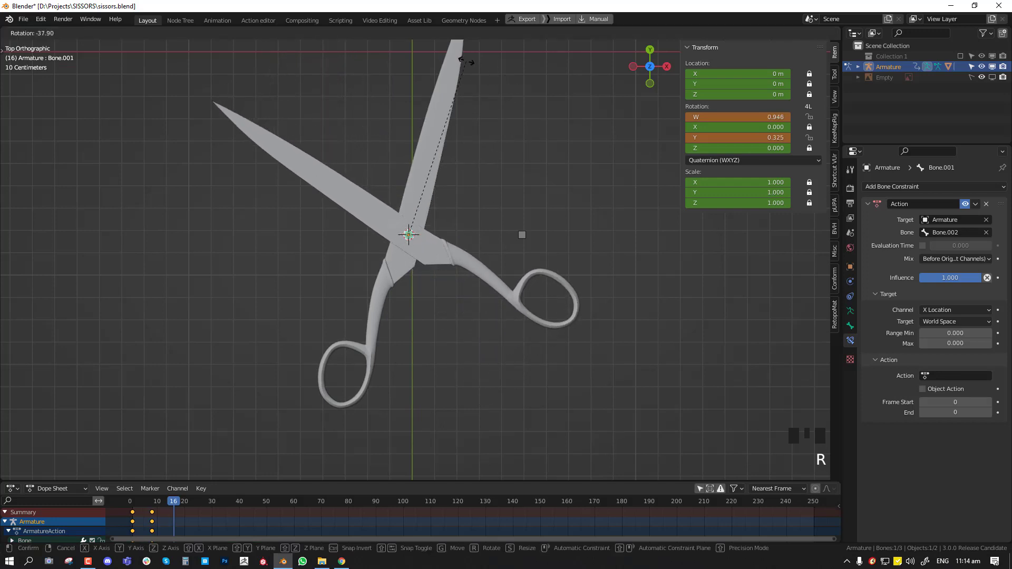
pyautogui.click(465, 61)
pyautogui.rightClick(410, 235)
pyautogui.press('r')
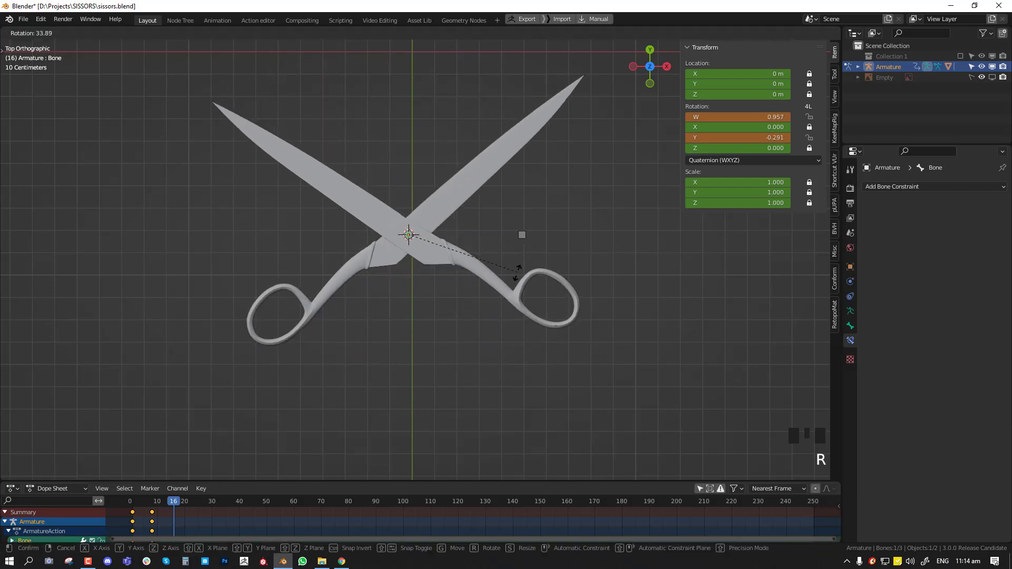
pyautogui.click(508, 291)
# Step: Hide the side bone, keyframe both pivot bones at frame 16, and return the timeline to frame 1
pyautogui.moveTo(507, 291); pyautogui.dragTo(485, 251, button='middle')
pyautogui.rightClick(470, 218)
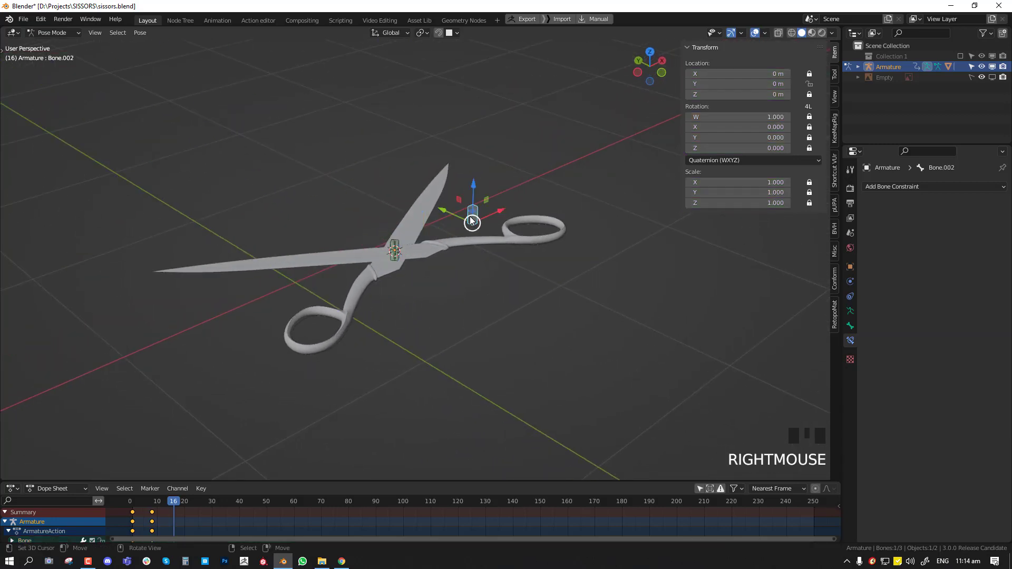
pyautogui.press('h')
pyautogui.press('a')
pyautogui.press('i')
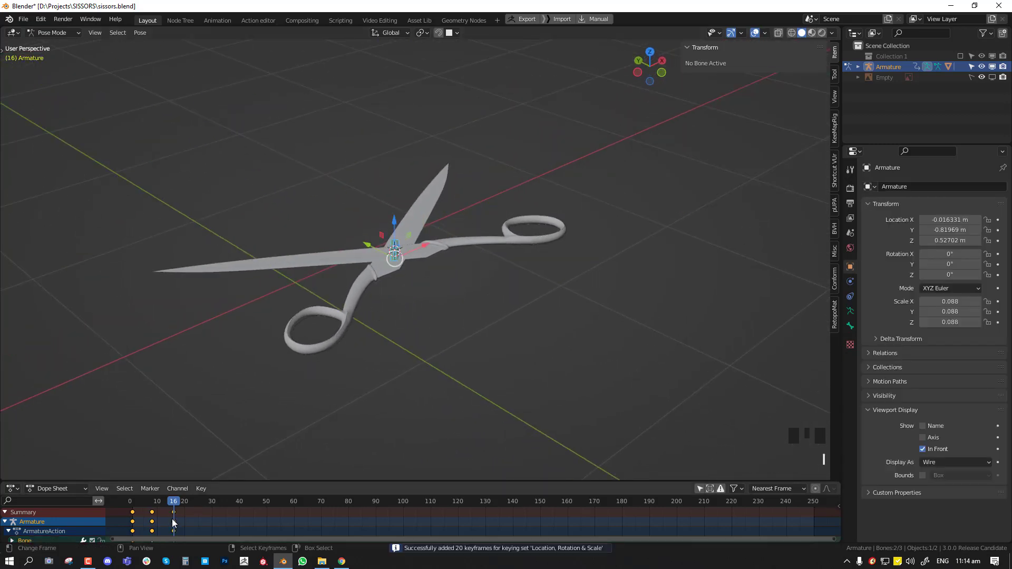
pyautogui.moveTo(173, 519); pyautogui.dragTo(134, 521)
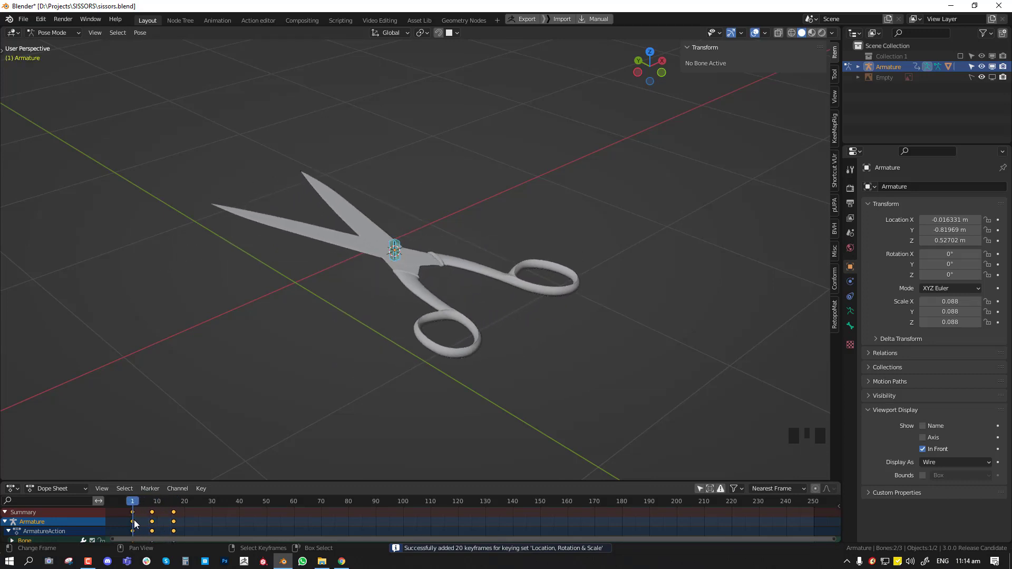
# Step: Switch the Dope Sheet to the Action Editor and rename the armature's action as "sciossors ani"
pyautogui.click(67, 488)
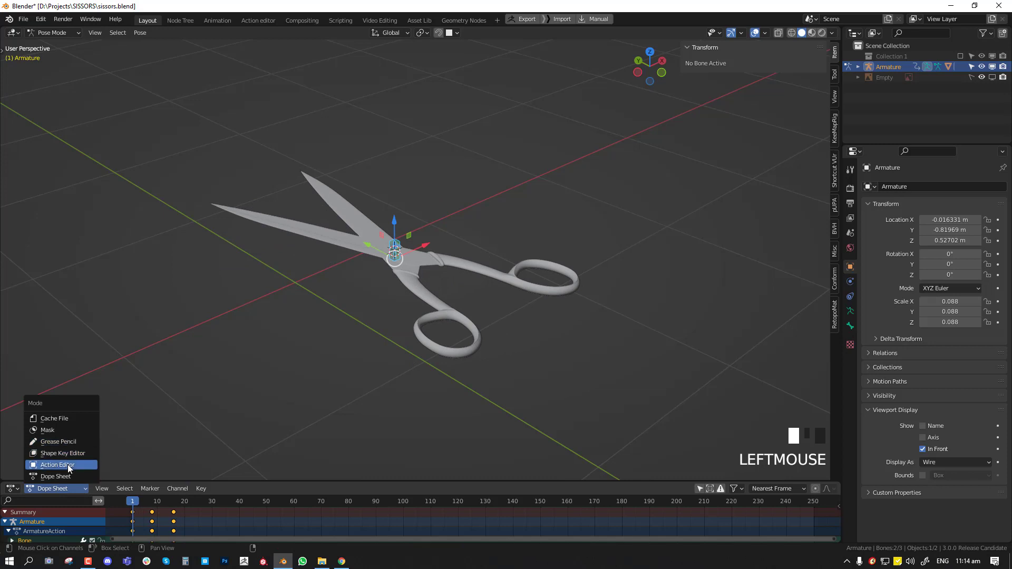
pyautogui.click(58, 465)
pyautogui.doubleClick(411, 490)
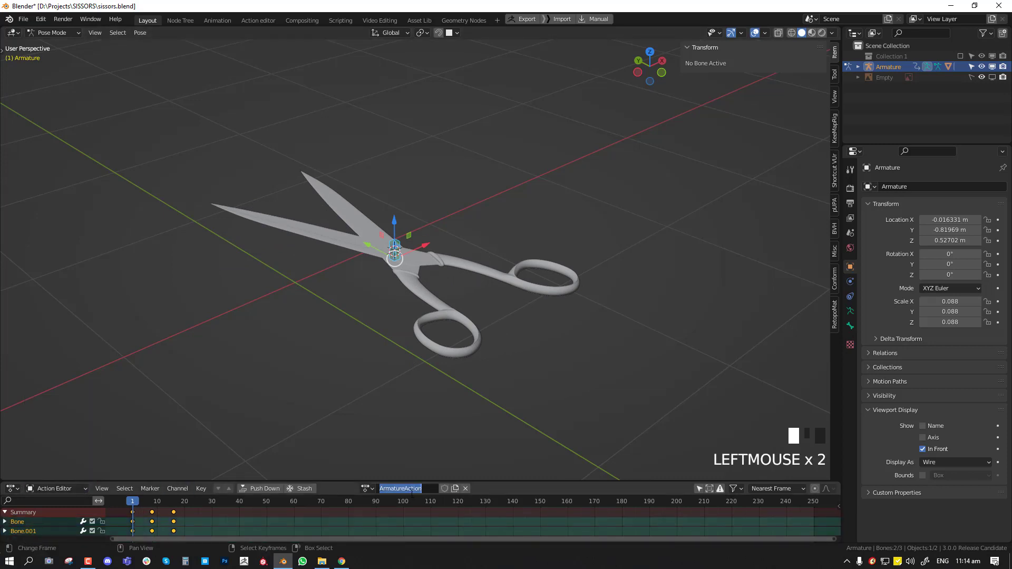
pyautogui.write('sicossors')
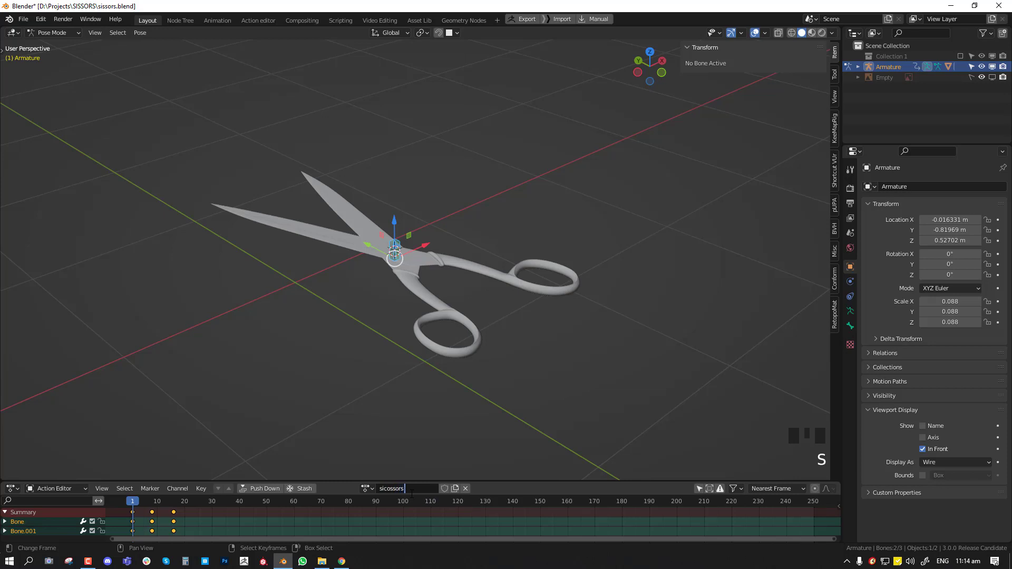
pyautogui.press('Left')
pyautogui.press('Left')
pyautogui.press('Left')
pyautogui.press('Left')
# Step: Give the renamed action a fake user and save the file
pyautogui.hotkey('ctrl', 's')
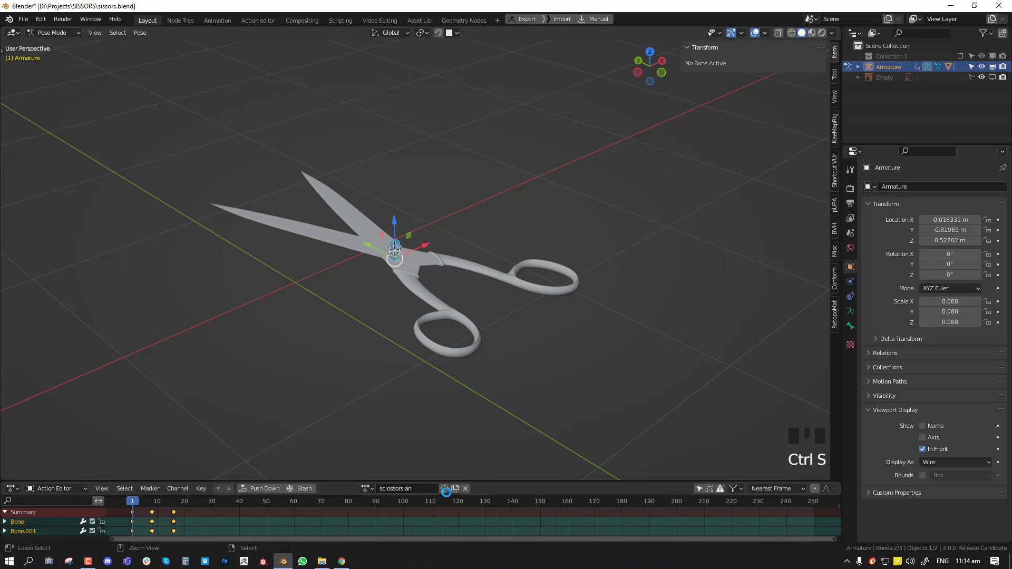
pyautogui.click(444, 489)
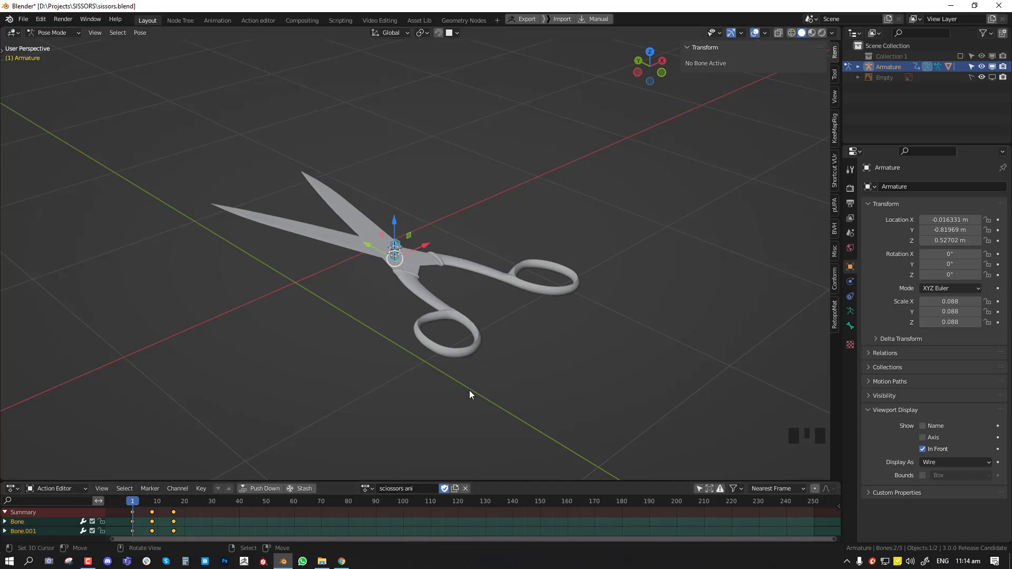
pyautogui.hotkey('ctrl', 's')
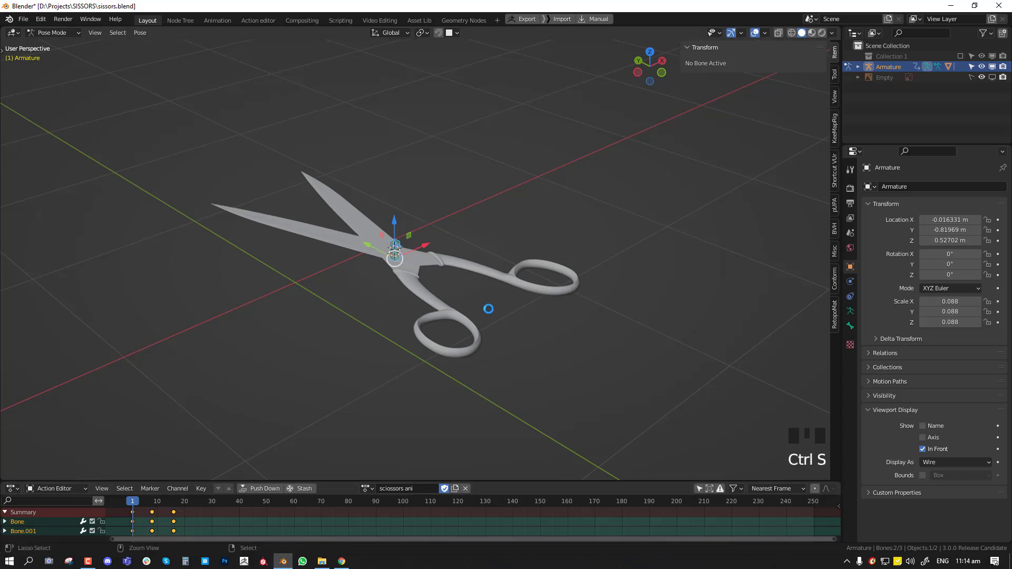
# Step: Unlink the action from the armature and clear the rotation and location of the pivot bones
pyautogui.click(467, 488)
pyautogui.hotkey('alt', 'r')
pyautogui.hotkey('alt', 'g')
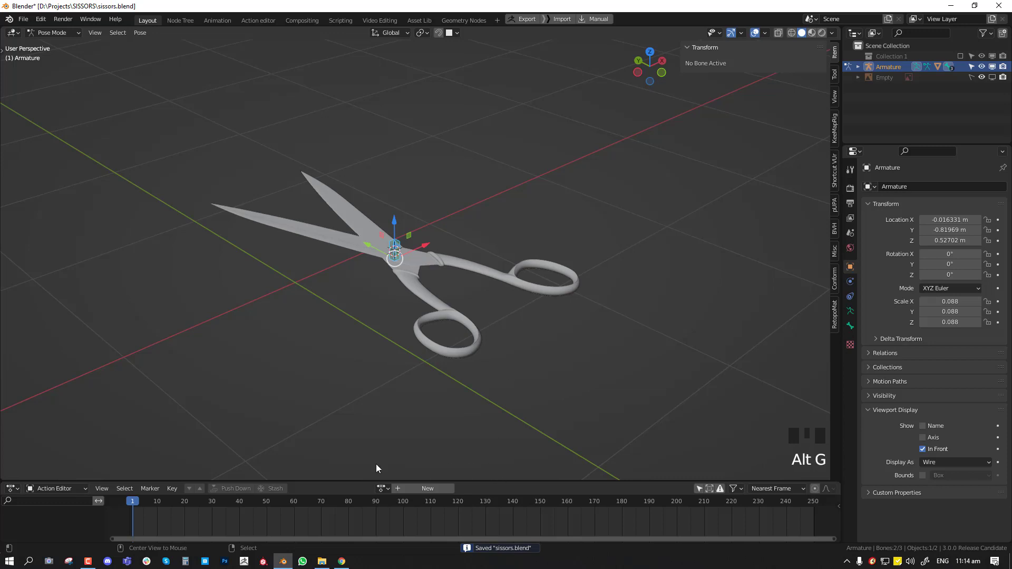
pyautogui.click(380, 488)
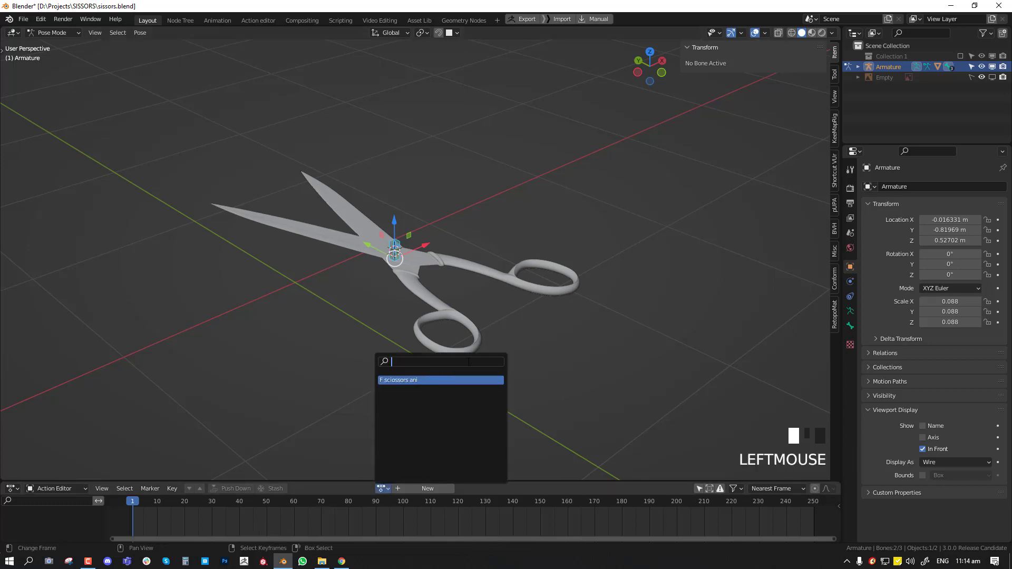
pyautogui.moveTo(522, 279); pyautogui.dragTo(464, 299, button='middle')
pyautogui.scroll(2, 464, 298)
pyautogui.press('a')
pyautogui.hotkey('alt', 'r')
pyautogui.hotkey('alt', 'g')
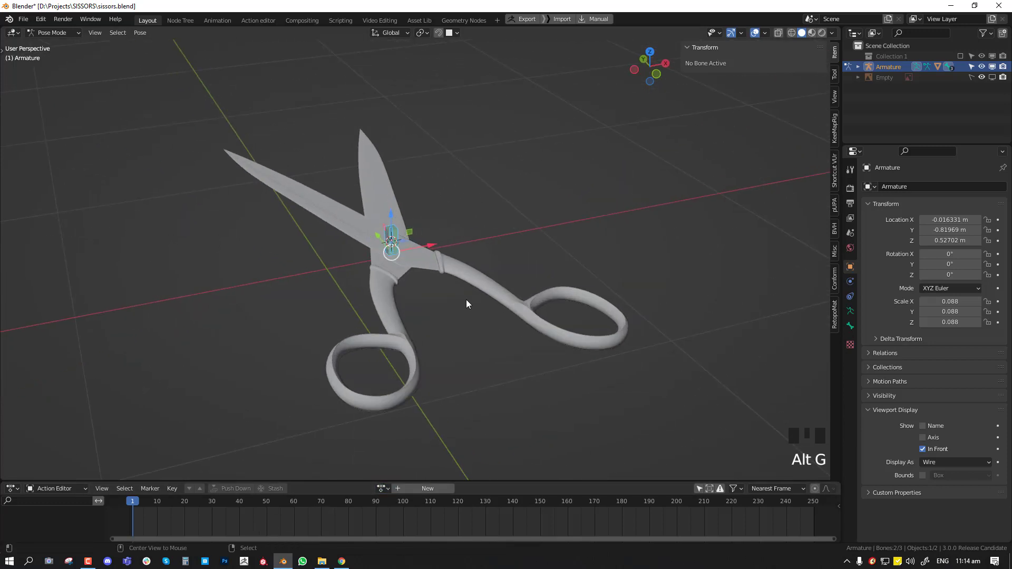
# Step: Reveal the hidden side bone and select only the thick pivot bone
pyautogui.hotkey('alt', 'h')
pyautogui.hotkey('alt', 'a')
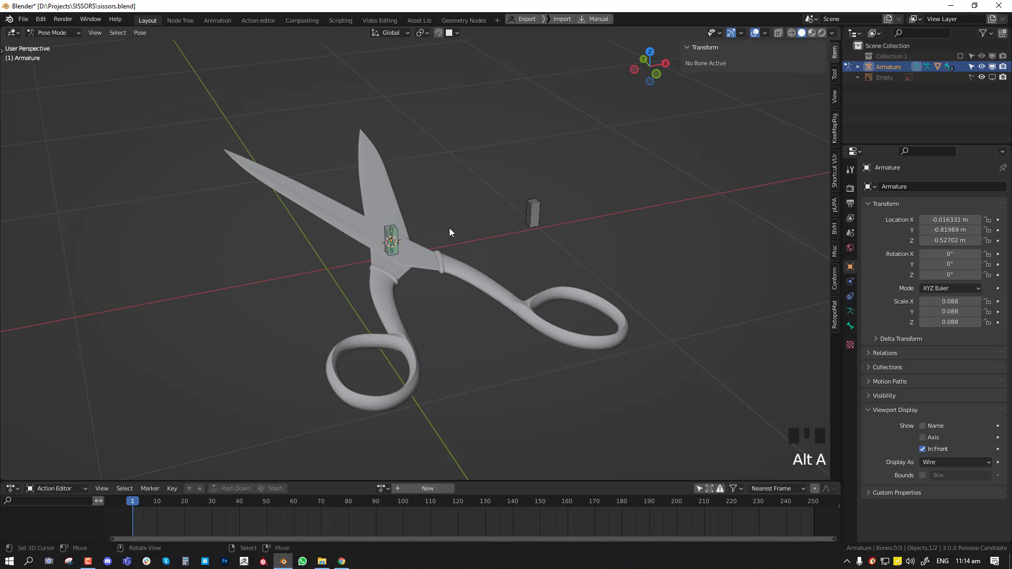
pyautogui.rightClick(400, 238)
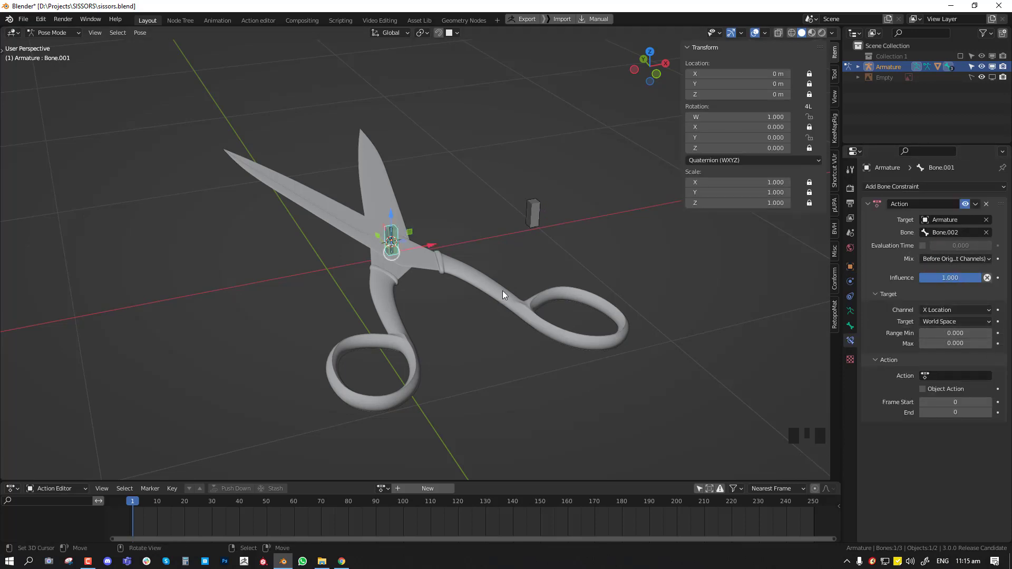
# Step: Set the Action constraint's target channel to Y Location and its target space to Local Space
pyautogui.moveTo(502, 290); pyautogui.dragTo(496, 279, button='middle')
pyautogui.scroll(2, 668, 238)
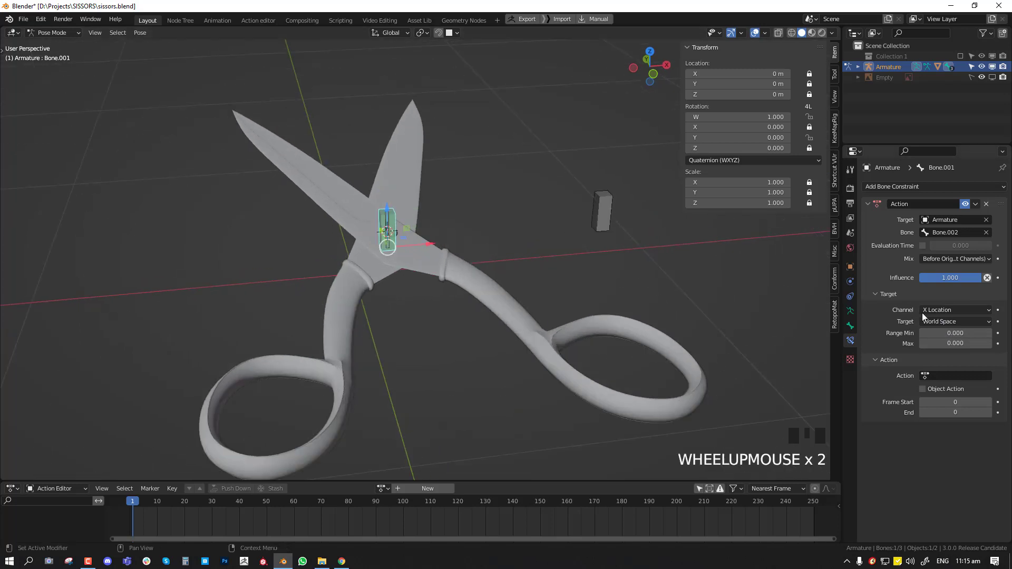
pyautogui.click(969, 311)
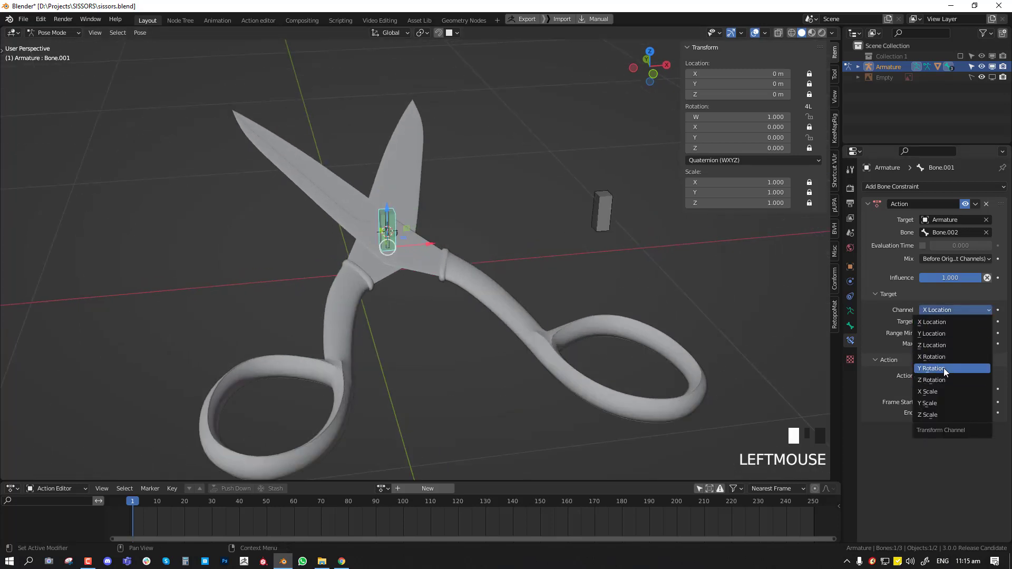
pyautogui.click(936, 334)
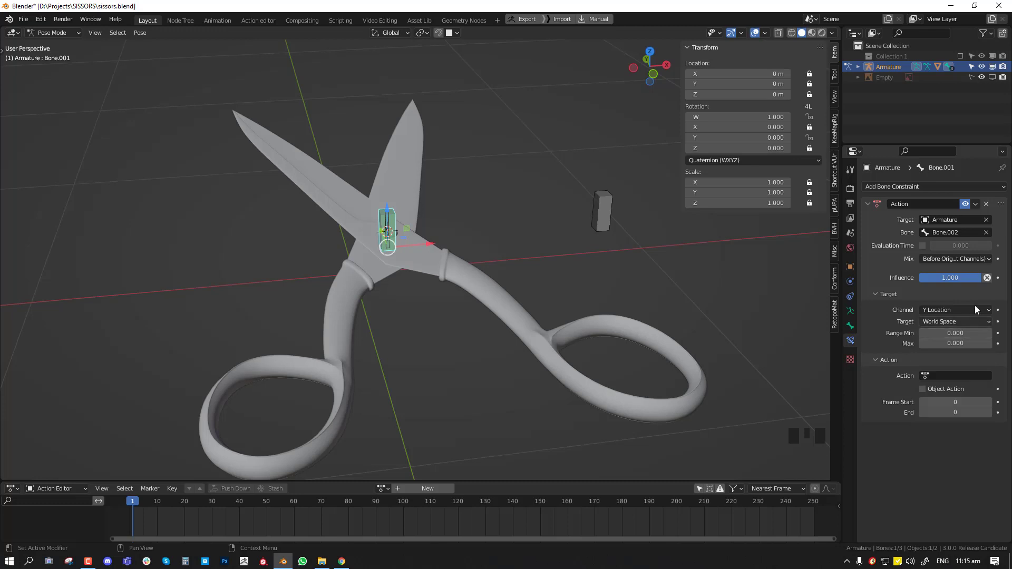
pyautogui.click(948, 323)
pyautogui.click(902, 388)
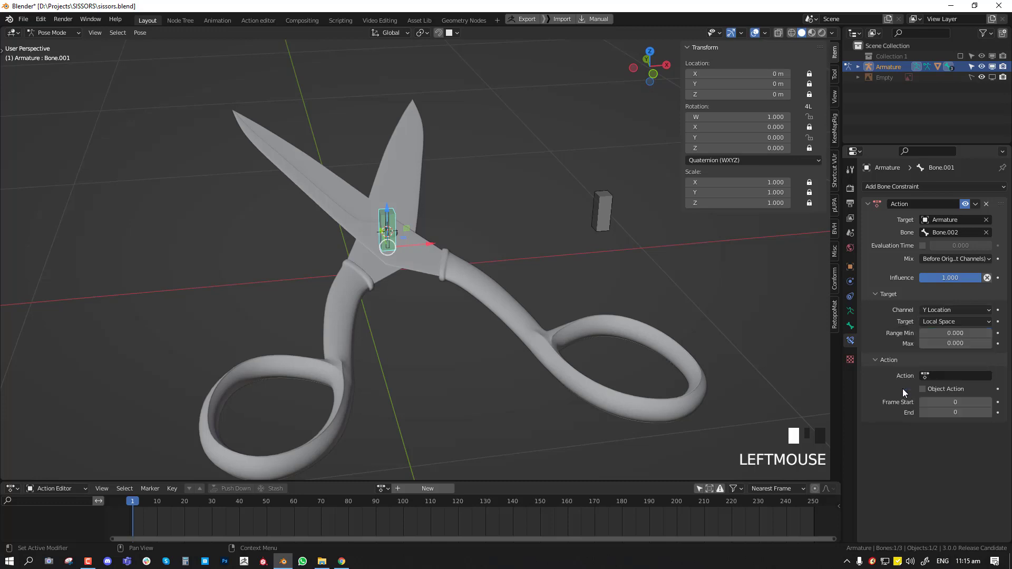
# Step: Assign the "sciossors ani" action to the constraint and set its end frame to 8
pyautogui.moveTo(522, 357); pyautogui.dragTo(526, 343, button='middle')
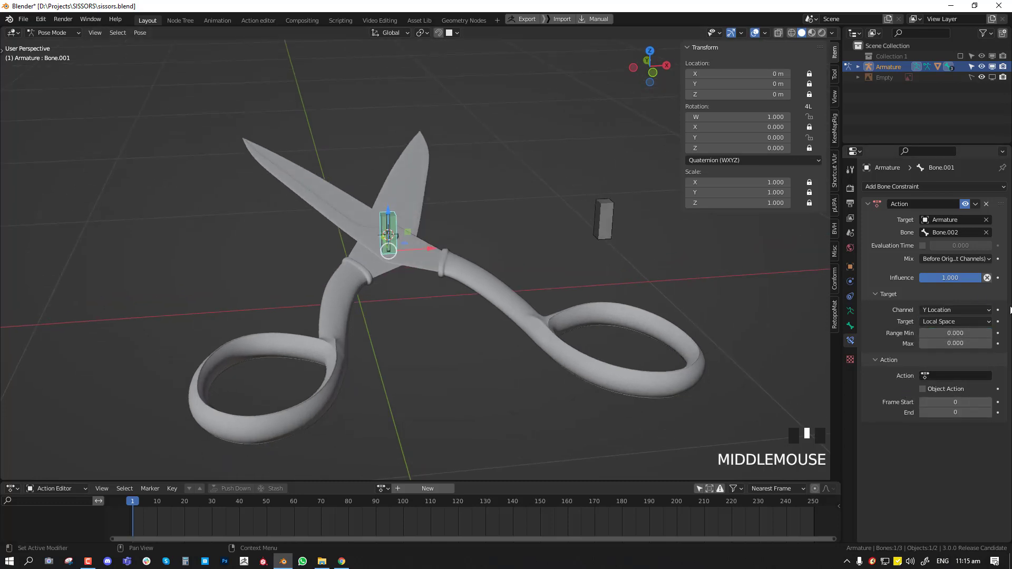
pyautogui.click(955, 333)
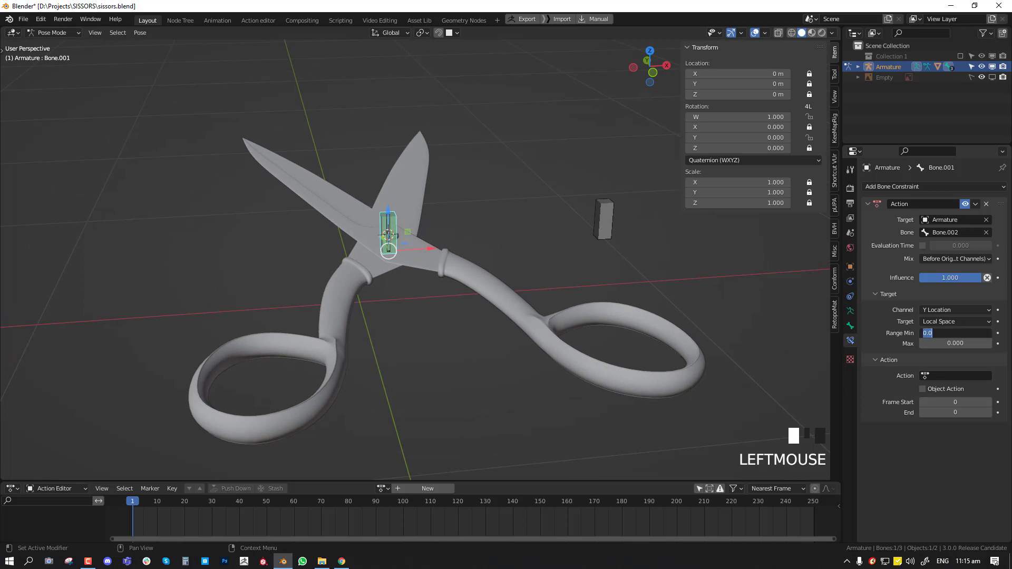
pyautogui.press('Escape')
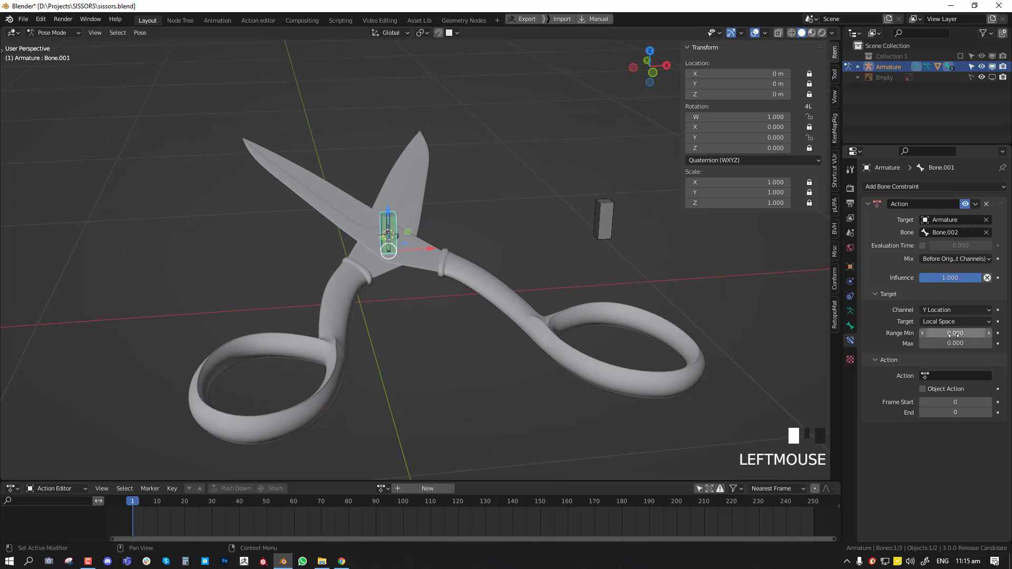
pyautogui.click(941, 374)
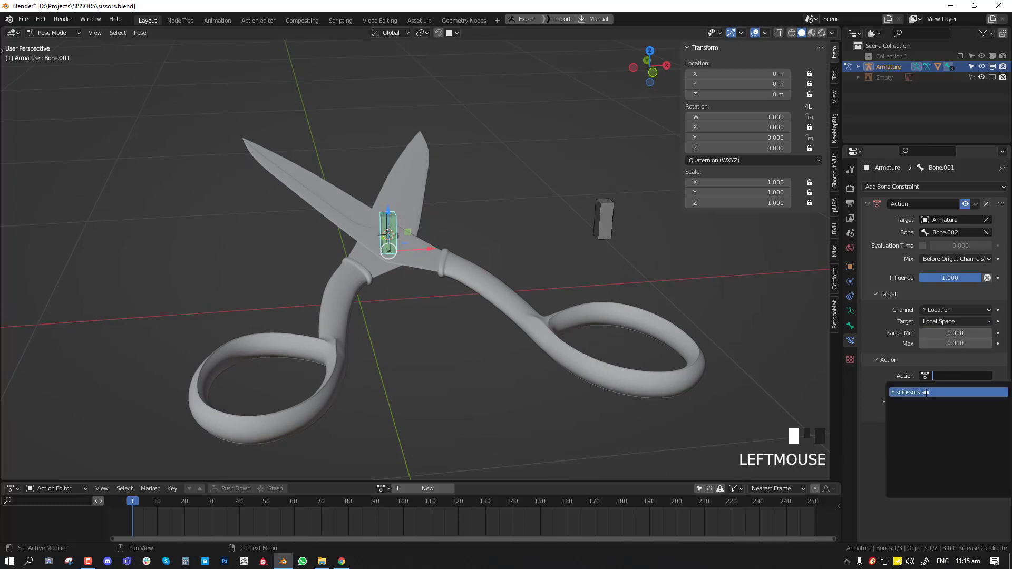
pyautogui.click(926, 392)
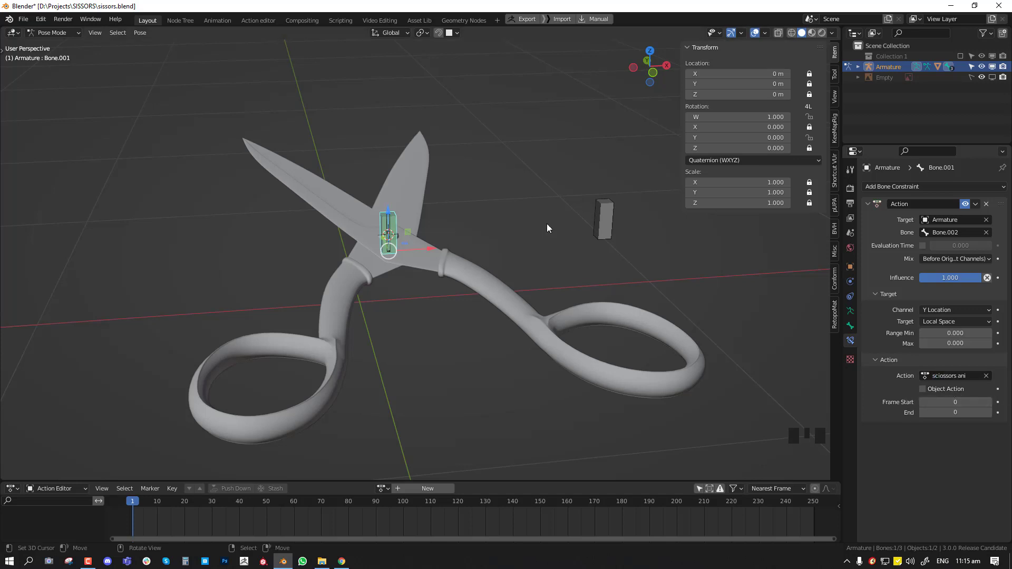
pyautogui.click(964, 403)
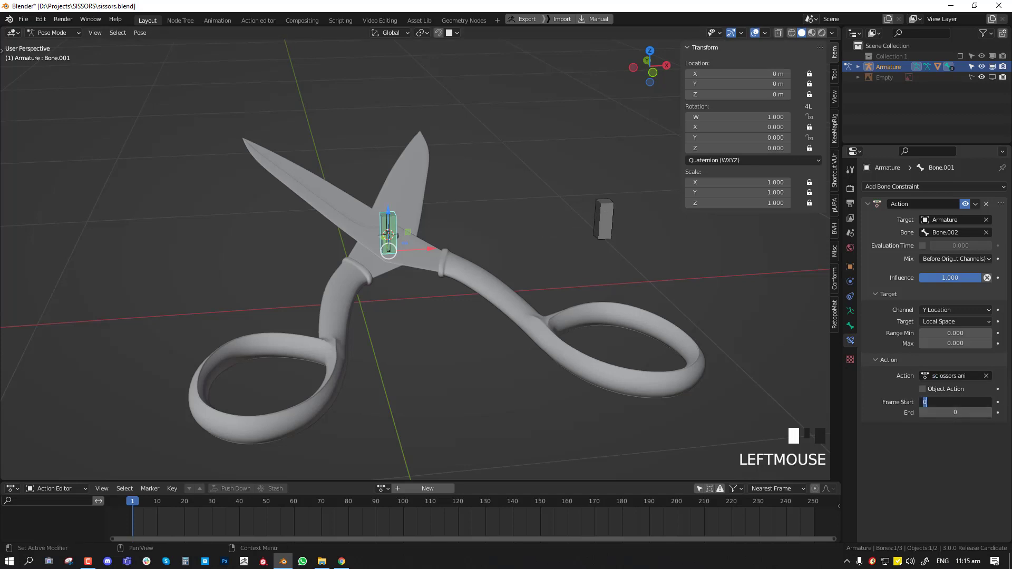
pyautogui.press('Return')
pyautogui.doubleClick(955, 412)
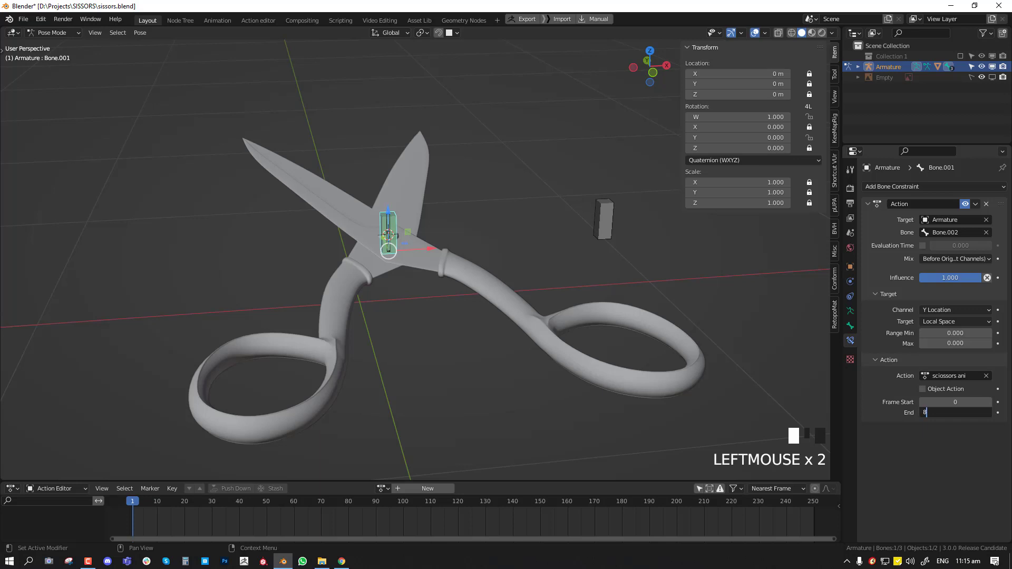
pyautogui.press('Return')
# Step: Try moving the side bone upward to test the constraint, reset its location, and reselect the thick pivot bone
pyautogui.rightClick(604, 219)
pyautogui.moveTo(605, 197)
pyautogui.mouseDown()
pyautogui.moveTo(607, 121)
pyautogui.moveTo(604, 215)
pyautogui.moveTo(606, 100)
pyautogui.moveTo(597, 248)
pyautogui.moveTo(610, 97)
pyautogui.moveTo(599, 263)
pyautogui.moveTo(613, 219)
pyautogui.moveTo(599, 214)
pyautogui.moveTo(604, 174)
pyautogui.moveTo(611, 201)
pyautogui.moveTo(600, 232)
pyautogui.moveTo(605, 174)
pyautogui.moveTo(598, 235)
pyautogui.moveTo(606, 159)
pyautogui.moveTo(615, 188)
pyautogui.mouseUp()
pyautogui.hotkey('ctrl', 'z')
pyautogui.hotkey('alt', 'g')
pyautogui.hotkey('ctrl', 'z')
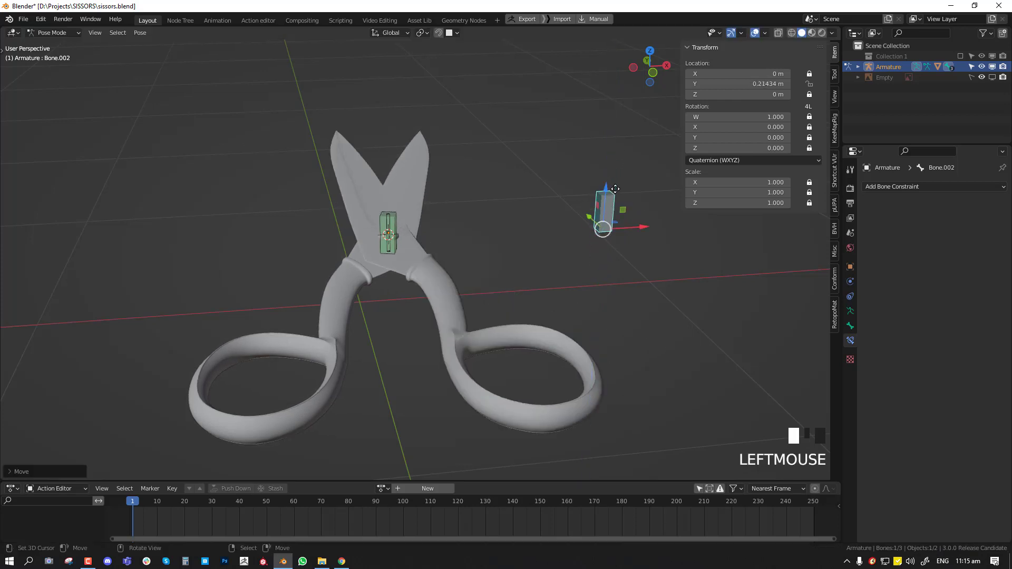
pyautogui.press('a')
pyautogui.hotkey('alt', 'g')
pyautogui.rightClick(400, 226)
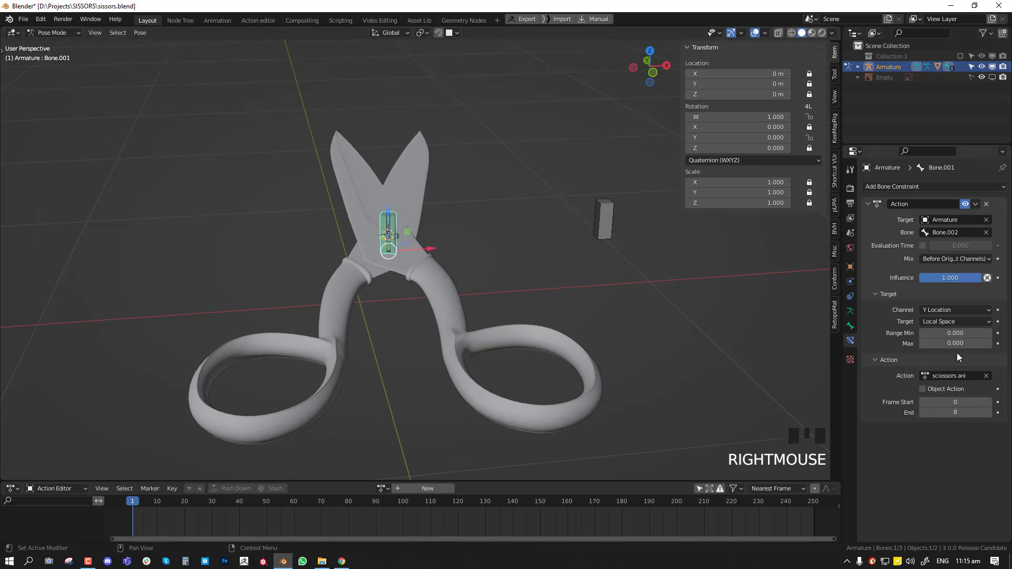
# Step: Try moving the side bone downward along its vertical axis and undo the move
pyautogui.moveTo(606, 284); pyautogui.dragTo(502, 266, button='middle')
pyautogui.scroll(2, 615, 227)
pyautogui.moveTo(615, 227); pyautogui.dragTo(622, 234, button='middle')
pyautogui.rightClick(619, 238)
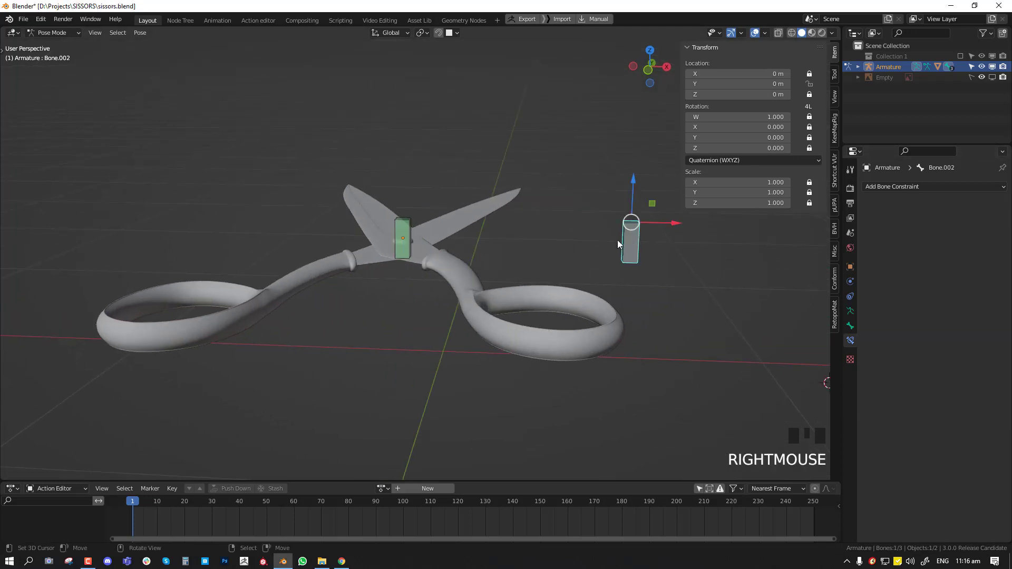
pyautogui.rightClick(399, 236)
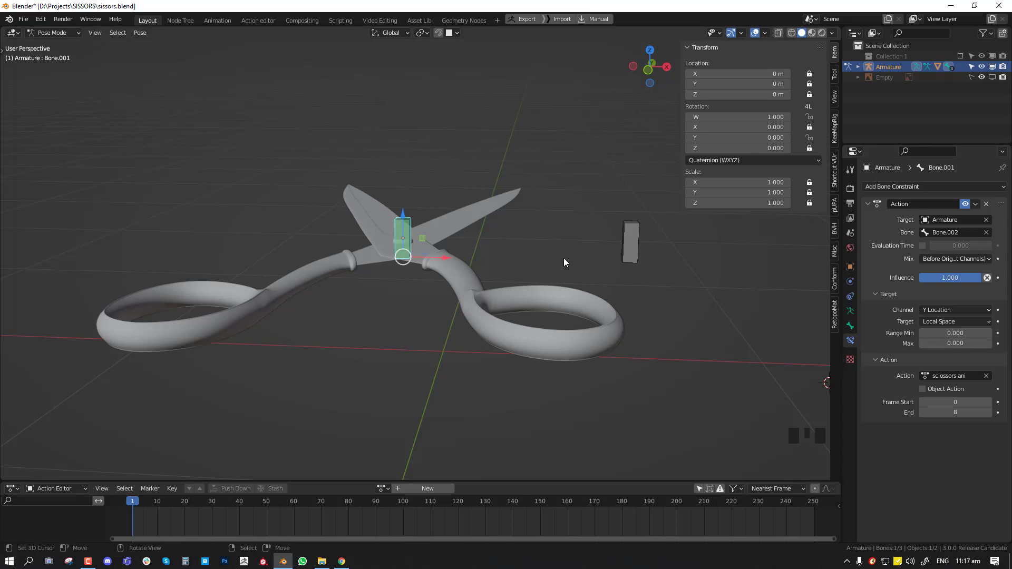
pyautogui.rightClick(622, 241)
pyautogui.moveTo(632, 180); pyautogui.dragTo(622, 211)
pyautogui.hotkey('ctrl', 'z')
# Step: Try moving the side bone upward, undo it, and set the thick pivot bone's Action constraint range maximum to 5
pyautogui.rightClick(409, 237)
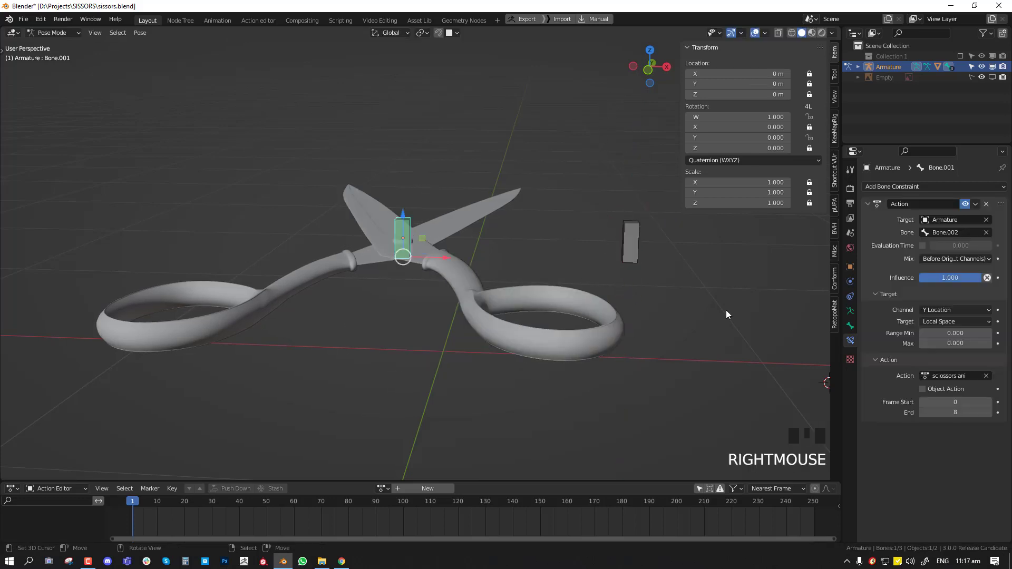
pyautogui.click(956, 344)
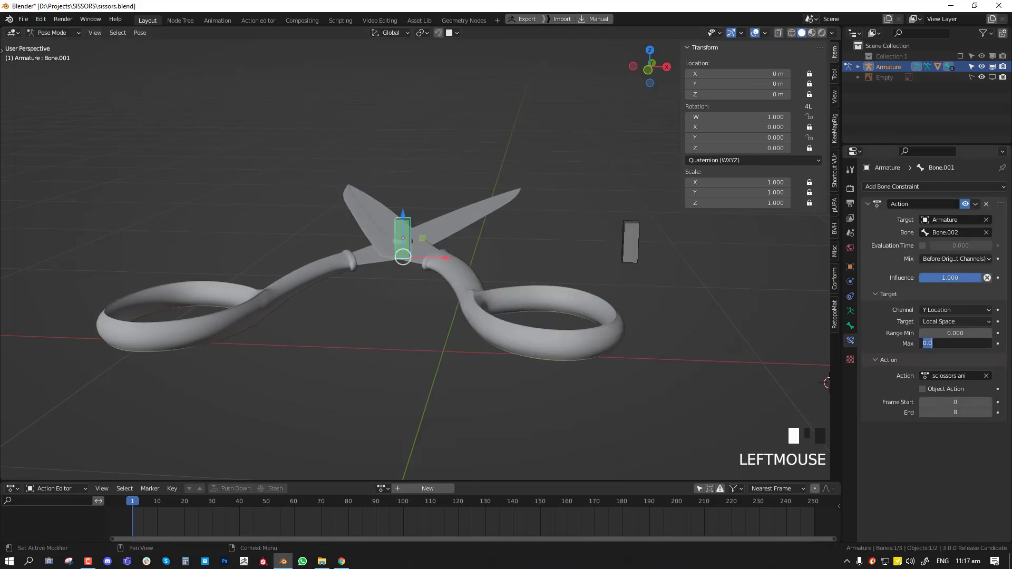
pyautogui.rightClick(625, 243)
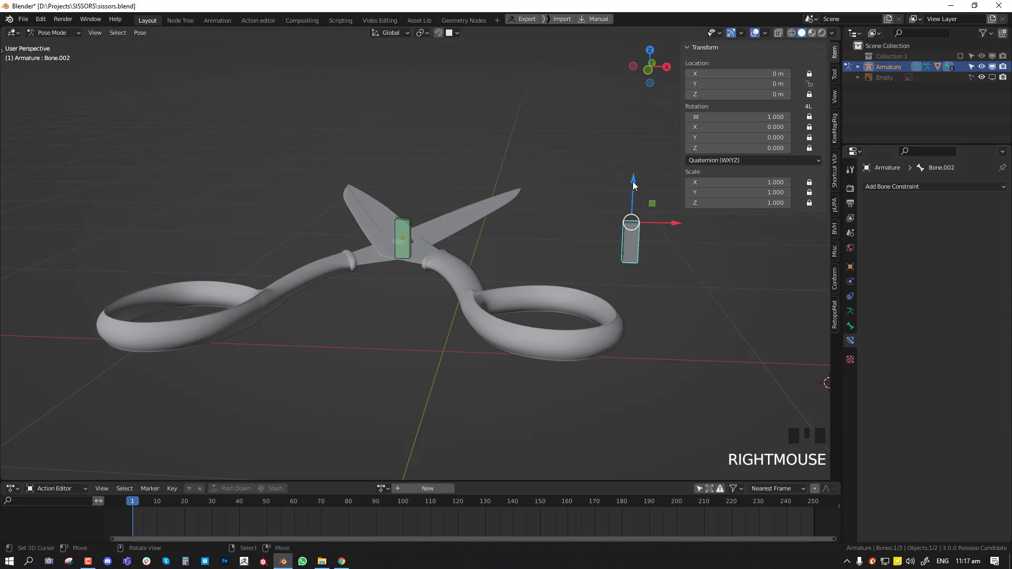
pyautogui.moveTo(633, 184); pyautogui.dragTo(621, 141)
pyautogui.hotkey('ctrl', 'z')
pyautogui.rightClick(402, 235)
pyautogui.click(951, 341)
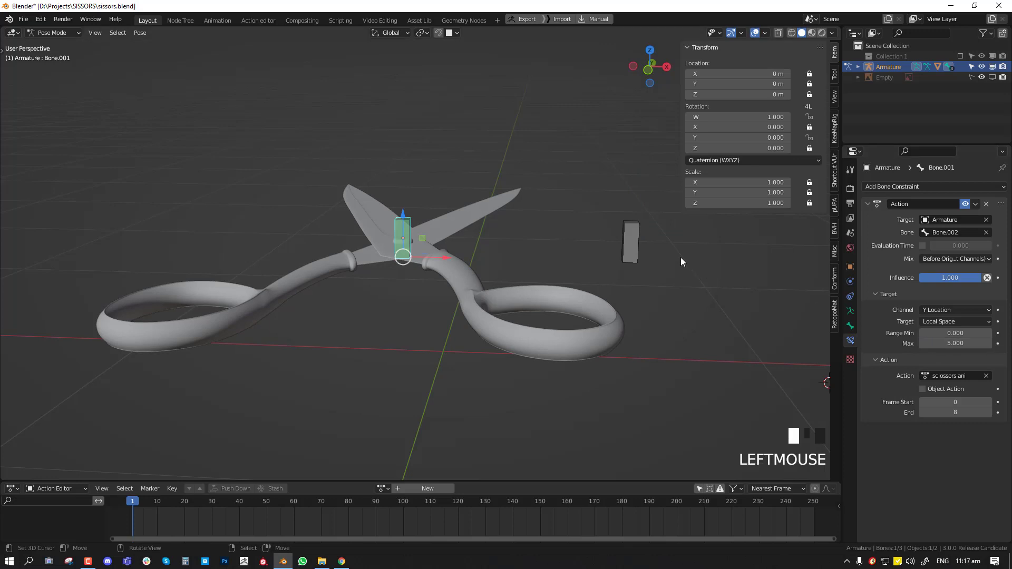
# Step: Test the constraint by moving the side bone up and down its vertical axis, undoing each move
pyautogui.rightClick(626, 240)
pyautogui.moveTo(634, 232); pyautogui.dragTo(639, 175)
pyautogui.hotkey('ctrl', 'z')
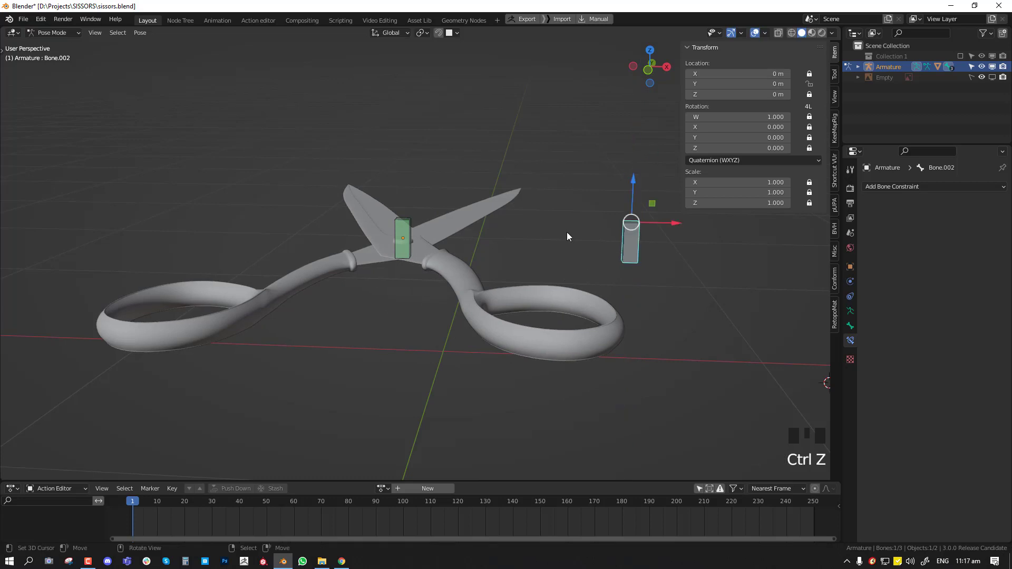
pyautogui.rightClick(399, 239)
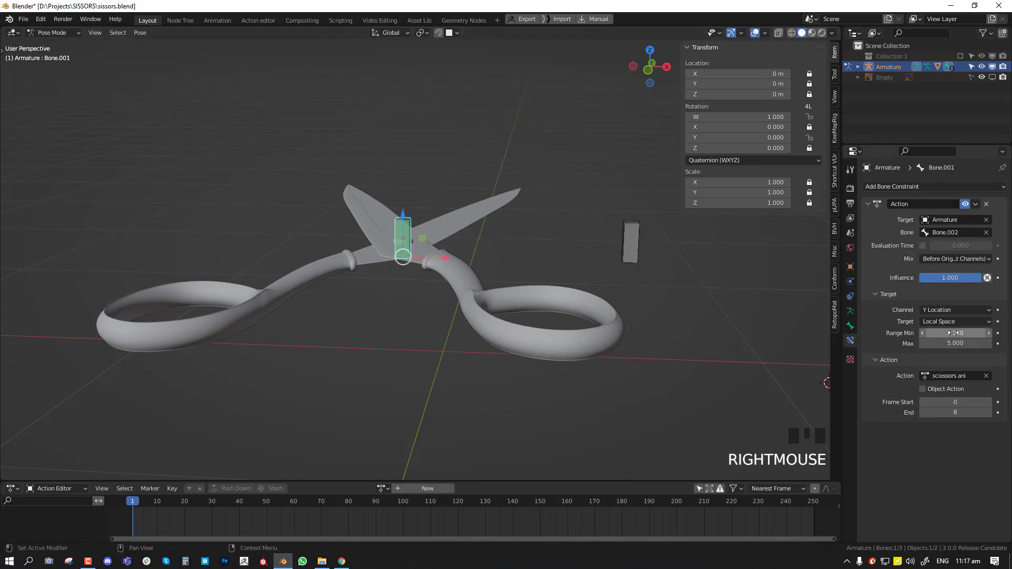
pyautogui.rightClick(629, 241)
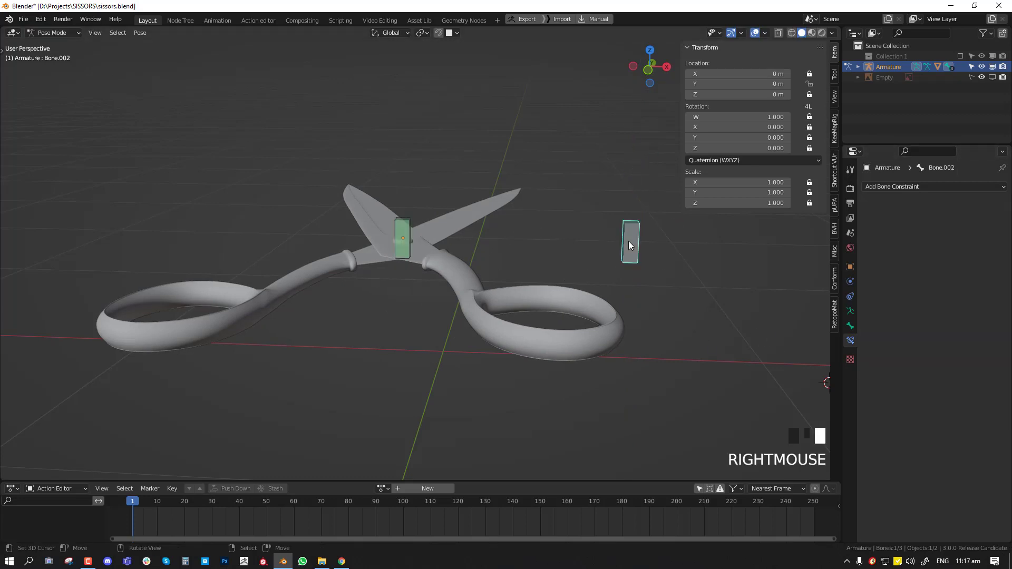
pyautogui.moveTo(633, 184); pyautogui.dragTo(630, 247)
pyautogui.hotkey('ctrl', 'z')
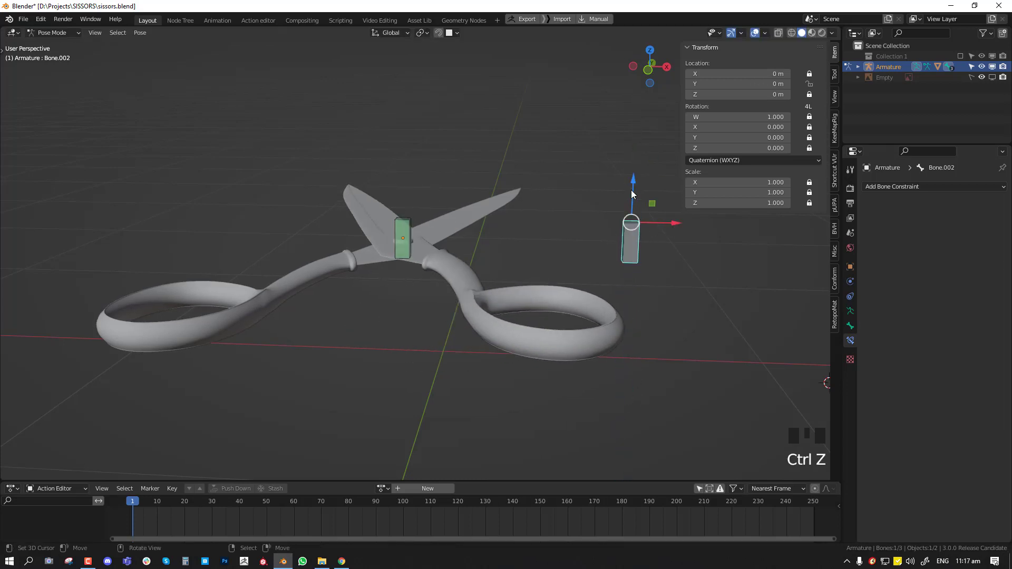
pyautogui.moveTo(631, 190); pyautogui.dragTo(618, 156)
pyautogui.hotkey('ctrl', 'z')
# Step: Set the range maximum of the thick pivot bone's Action constraint to -5
pyautogui.rightClick(403, 237)
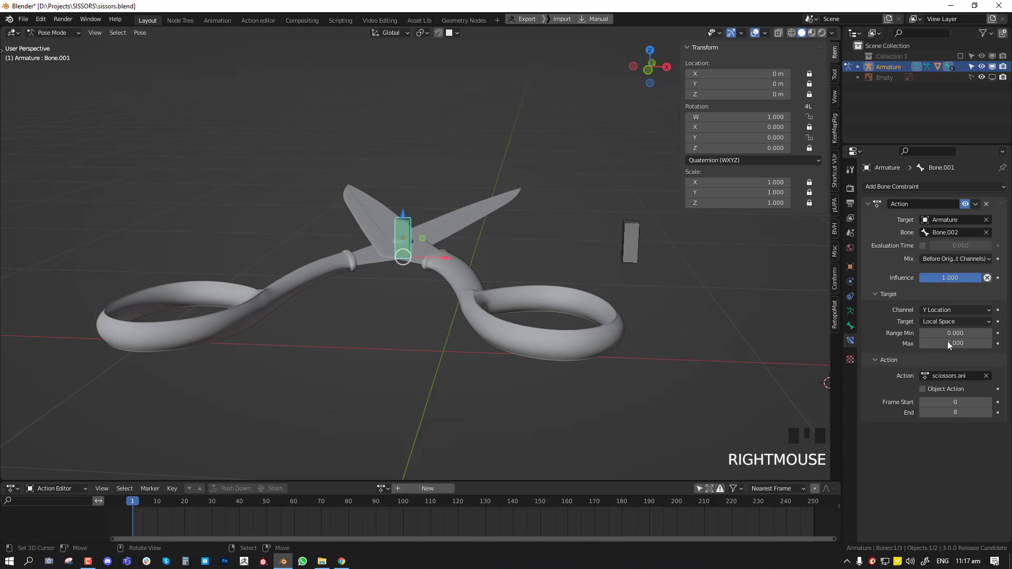
pyautogui.click(963, 343)
pyautogui.press('BackSpace')
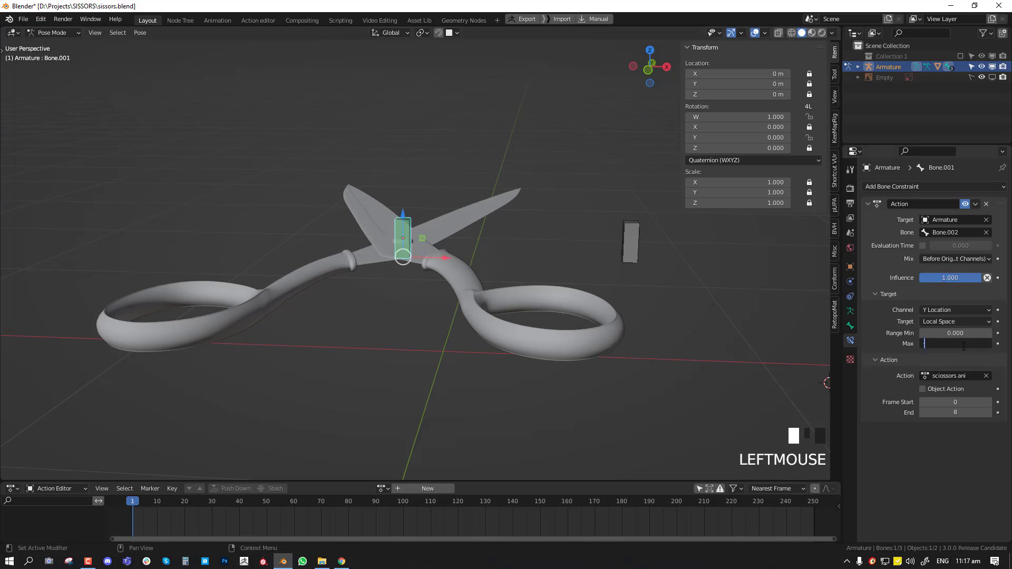
pyautogui.write('-5')
pyautogui.press('Return')
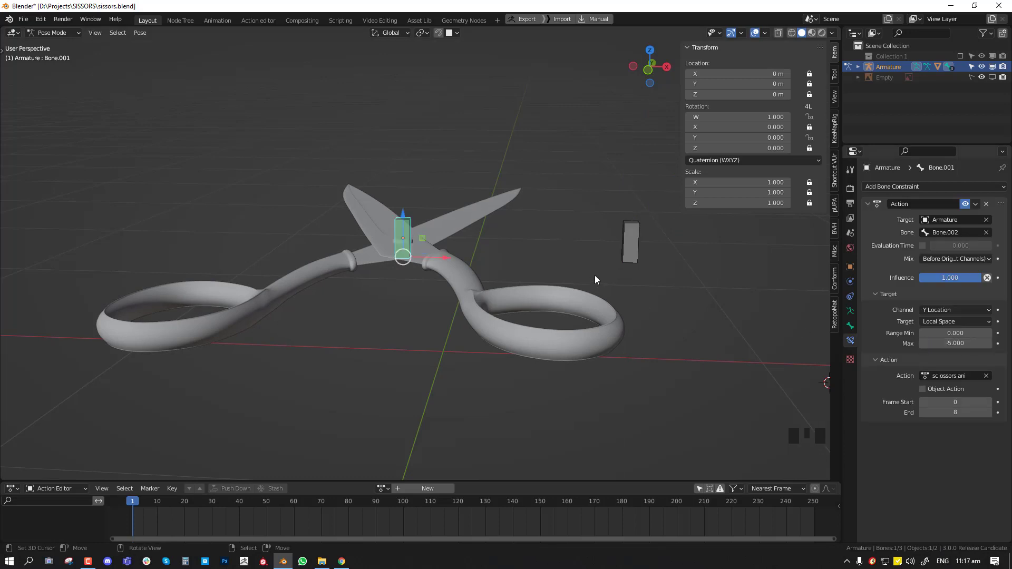
# Step: Try moving the side bone upward with the negative range and reset its location
pyautogui.rightClick(634, 233)
pyautogui.moveTo(636, 191); pyautogui.dragTo(712, 109)
pyautogui.hotkey('alt', 'g')
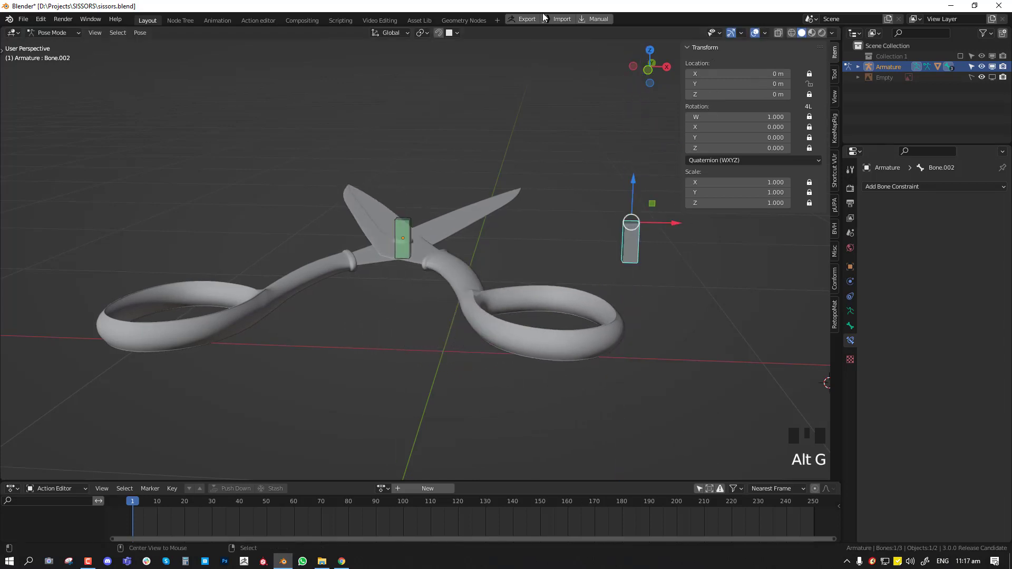
# Step: Reveal the hidden thin pivot bone and copy the Action constraint to it from the thick pivot bone
pyautogui.moveTo(464, 174); pyautogui.dragTo(441, 186, button='middle')
pyautogui.scroll(2, 442, 202)
pyautogui.hotkey('alt', 'a')
pyautogui.hotkey('alt', 'h')
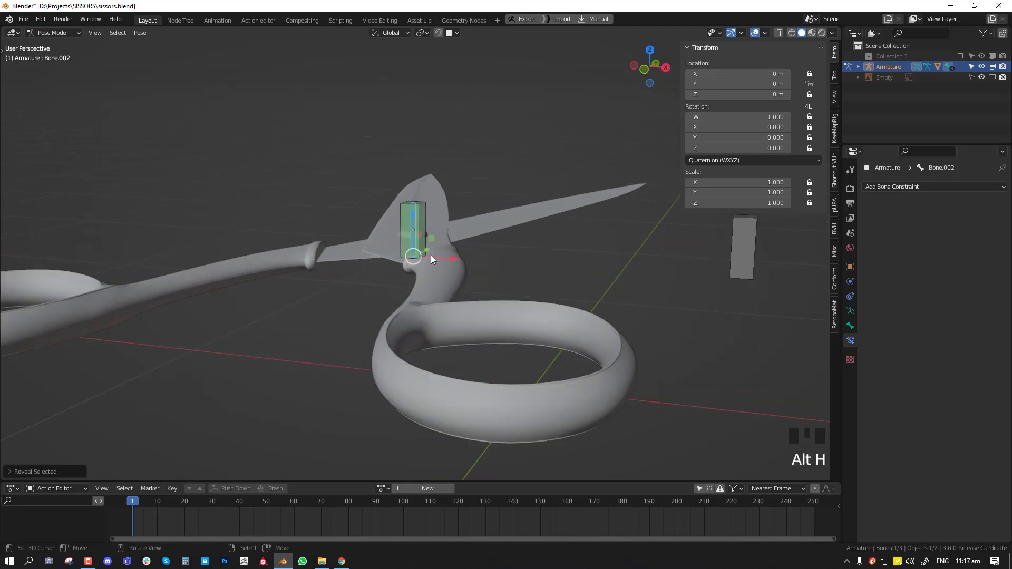
pyautogui.press('g')
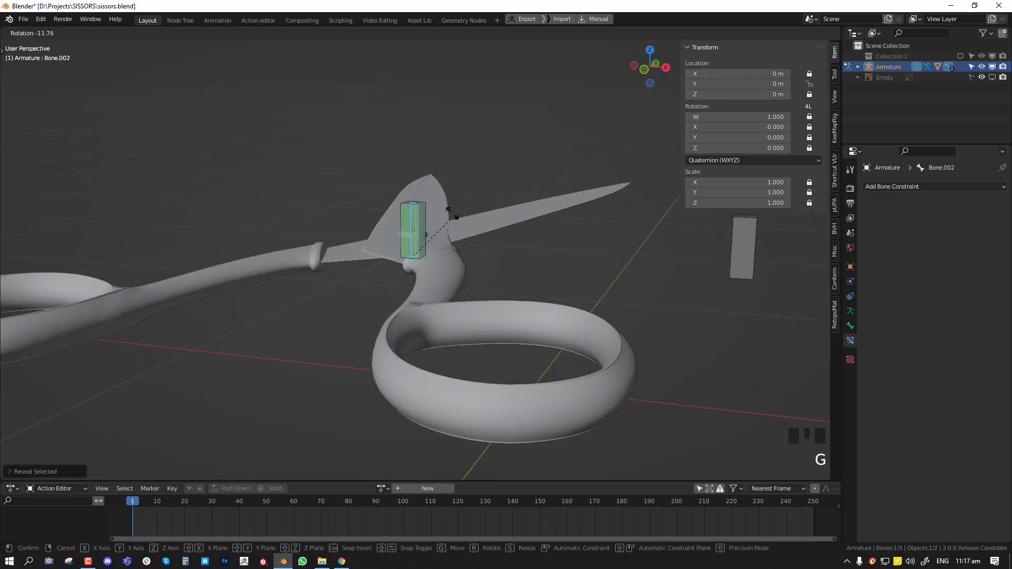
pyautogui.rightClick(423, 210)
pyautogui.keyDown('shift'); pyautogui.rightClick(423, 207); pyautogui.keyUp('shift')
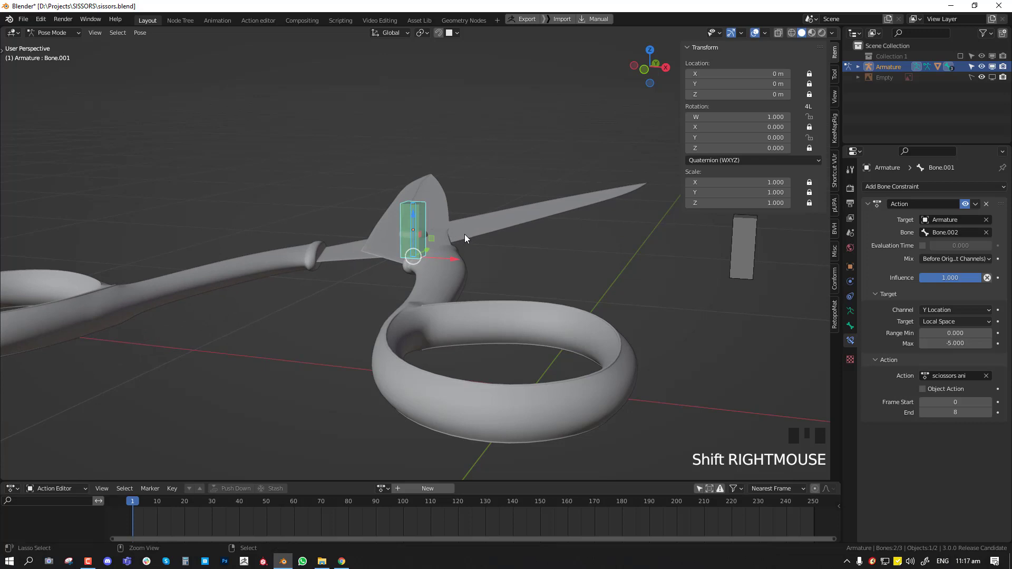
pyautogui.hotkey('ctrl', 'c')
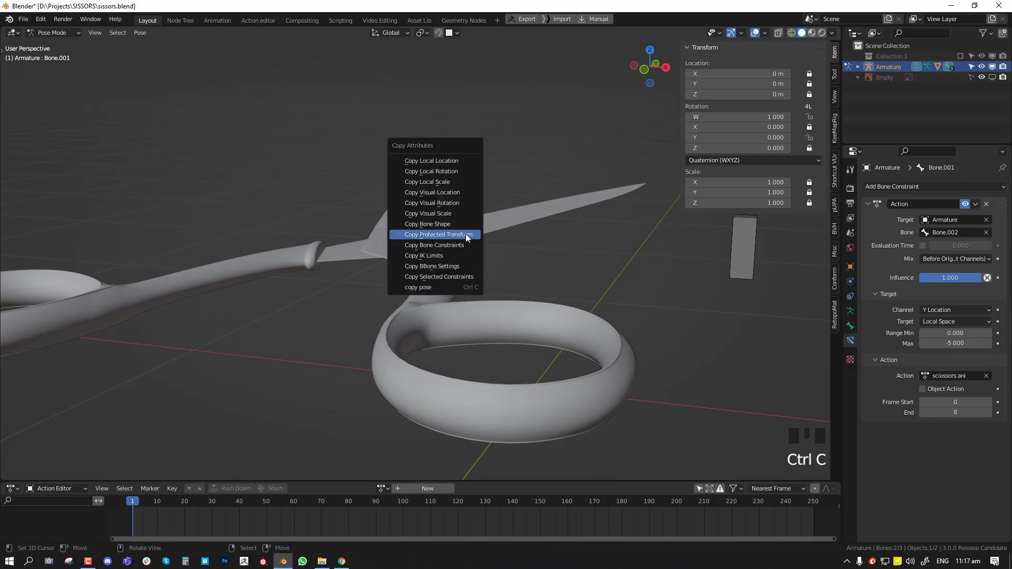
pyautogui.click(444, 277)
pyautogui.click(447, 307)
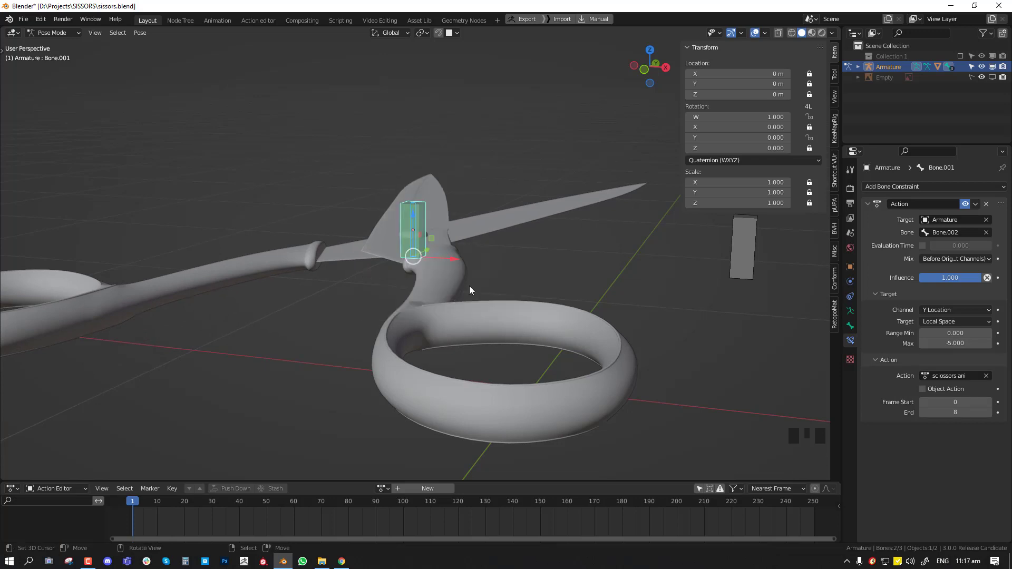
# Step: Move the side bone upward to a Y location of about -5.36 m to test both blades
pyautogui.moveTo(469, 286); pyautogui.dragTo(488, 264, button='middle')
pyautogui.rightClick(729, 251)
pyautogui.scroll(-3, 625, 202)
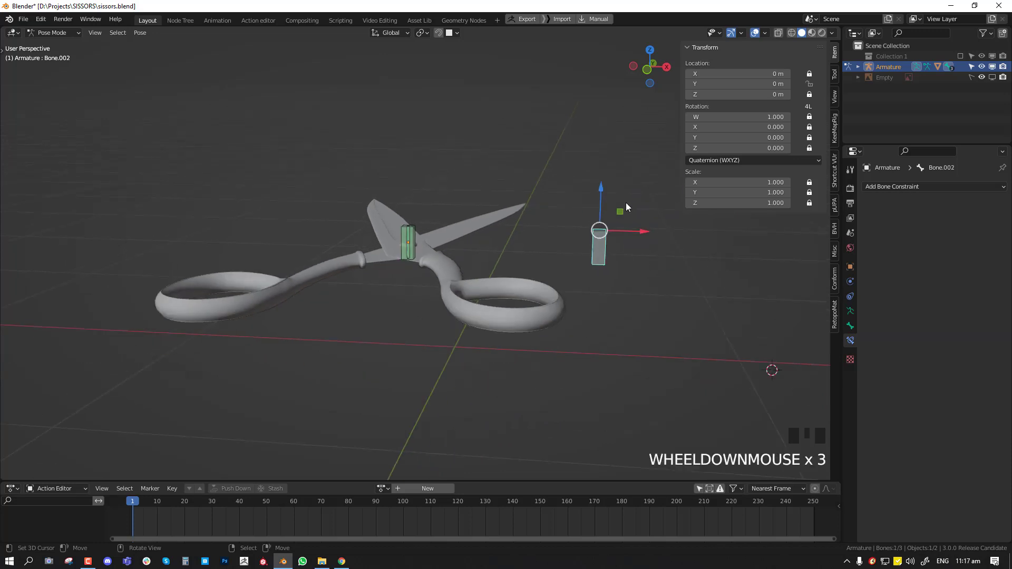
pyautogui.moveTo(599, 203); pyautogui.dragTo(619, 98)
pyautogui.moveTo(642, 449); pyautogui.dragTo(640, 436)
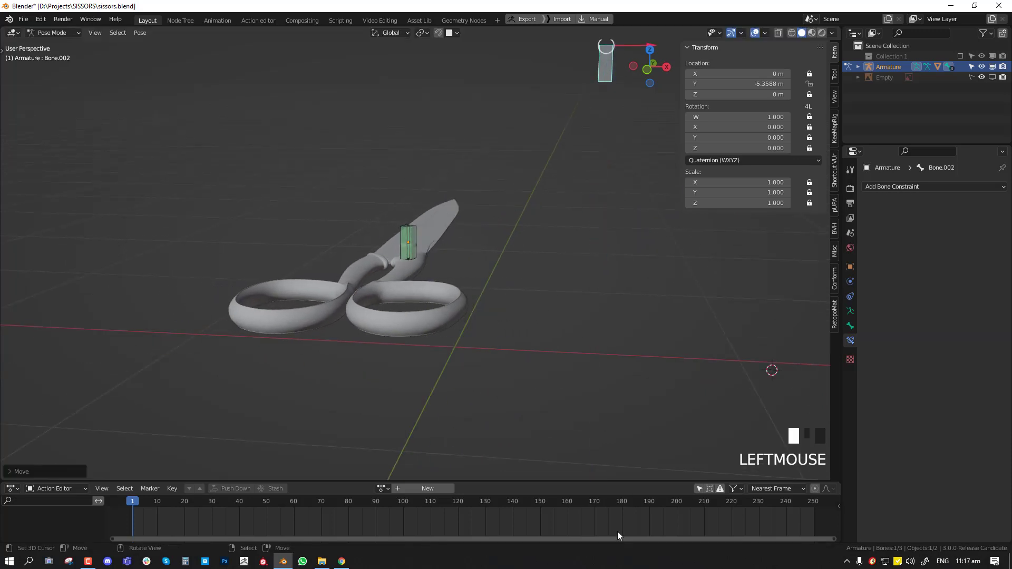
pyautogui.keyDown('shift'); pyautogui.moveTo(525, 233); pyautogui.dragTo(533, 312, button='middle'); pyautogui.keyUp('shift')
pyautogui.keyDown('shift'); pyautogui.moveTo(555, 240); pyautogui.dragTo(524, 246, button='middle'); pyautogui.keyUp('shift')
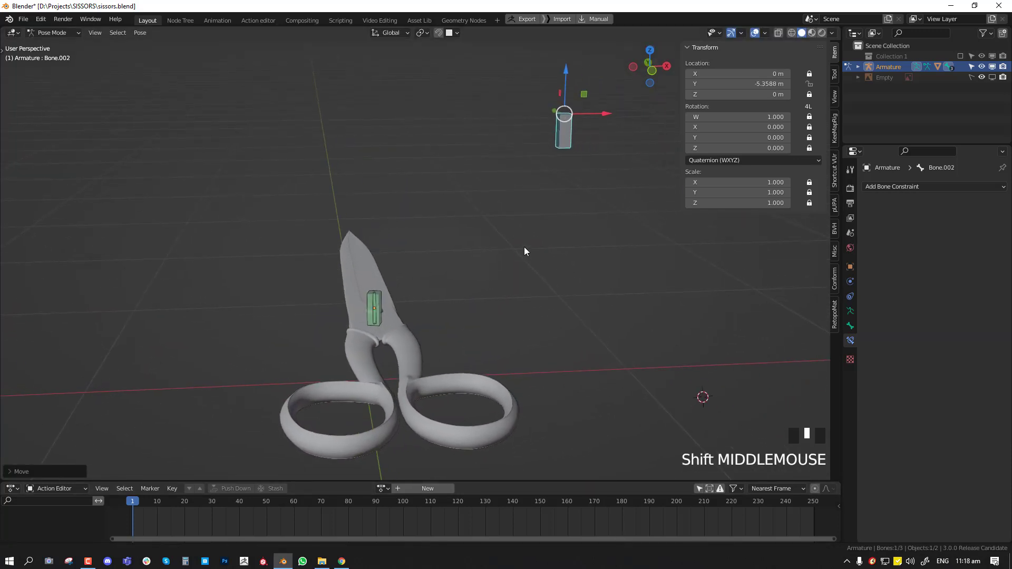
# Step: Move the side bone back down along its vertical axis, and reset the location of all bones
pyautogui.moveTo(562, 66); pyautogui.dragTo(557, 232)
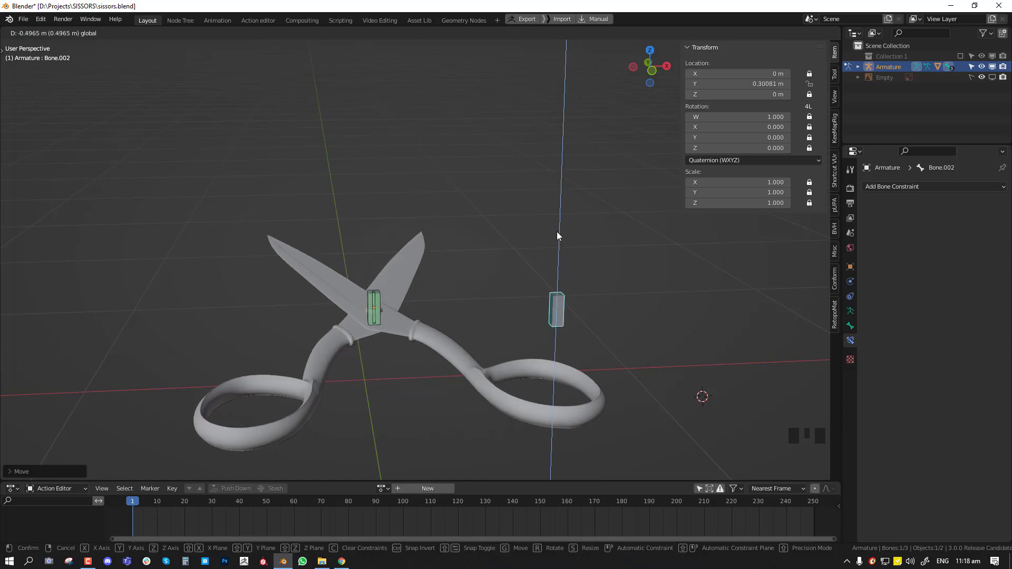
pyautogui.hotkey('alt', 'g')
pyautogui.press('a')
pyautogui.hotkey('alt', 'g')
pyautogui.keyDown('shift'); pyautogui.moveTo(463, 326); pyautogui.dragTo(393, 268, button='middle'); pyautogui.keyUp('shift')
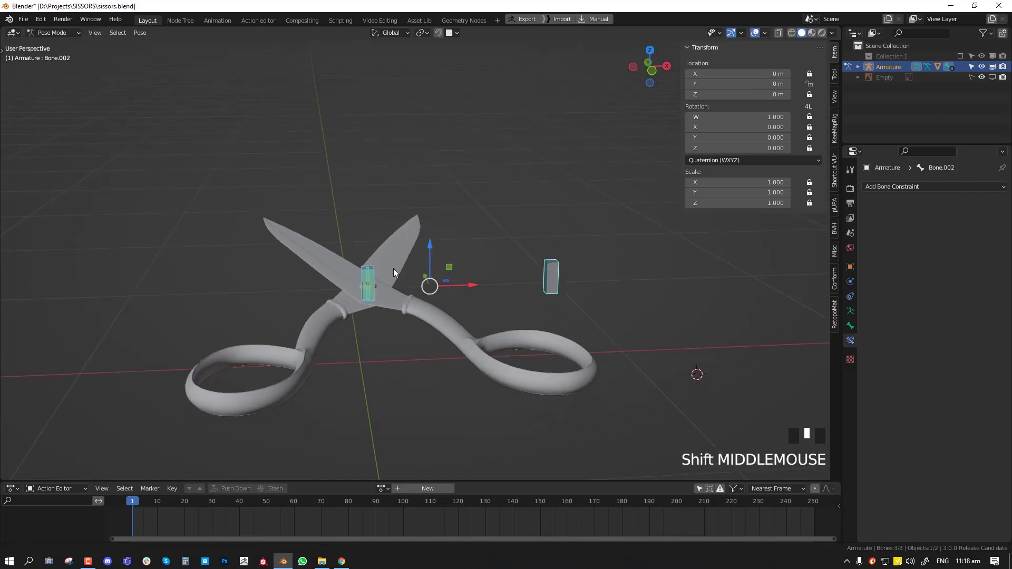
pyautogui.scroll(2, 383, 260)
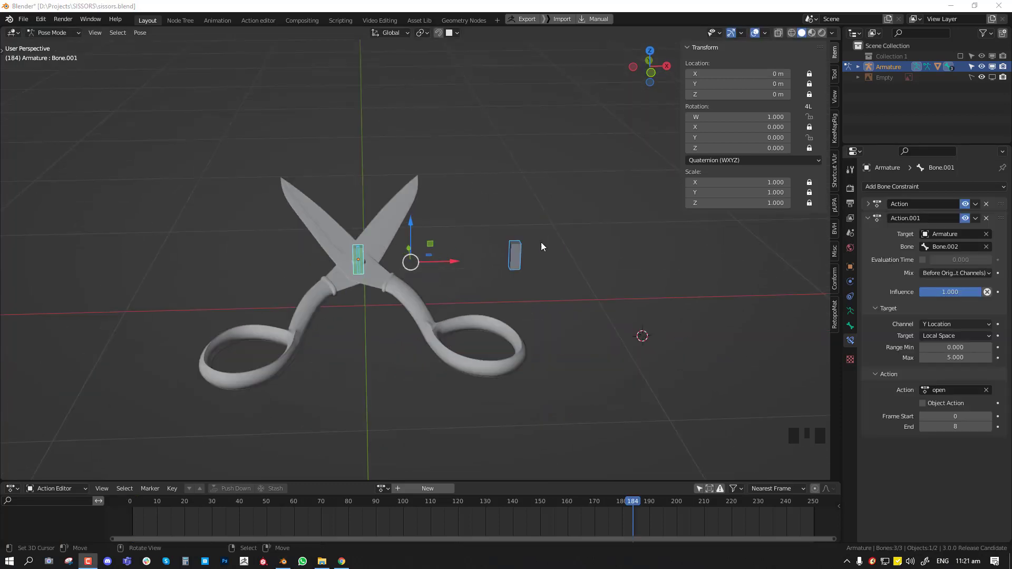
pyautogui.scroll(2, 553, 216)
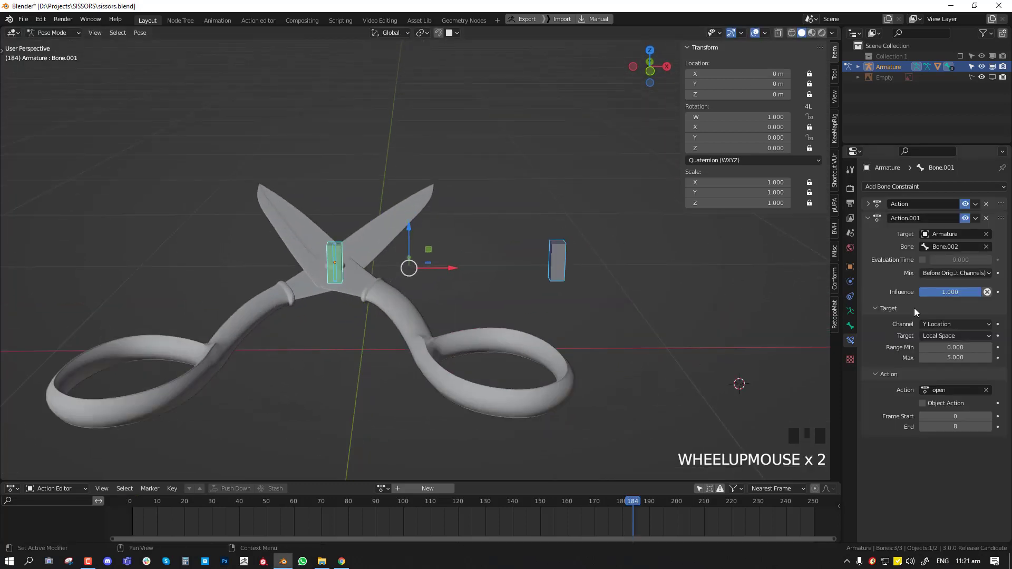
pyautogui.moveTo(408, 222); pyautogui.dragTo(361, 231, button='middle')
pyautogui.scroll(2, 361, 231)
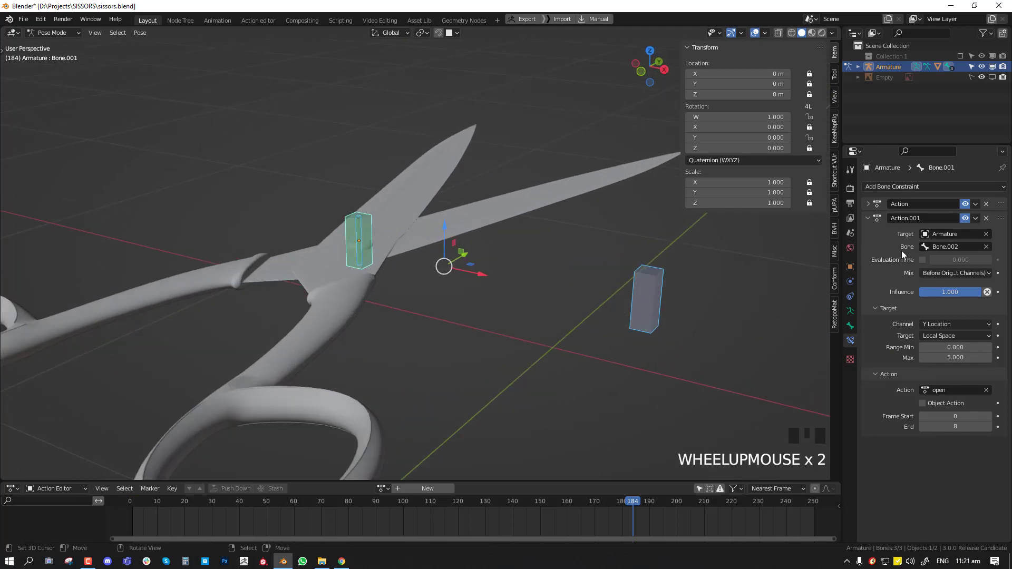
pyautogui.moveTo(405, 326); pyautogui.dragTo(369, 295, button='middle')
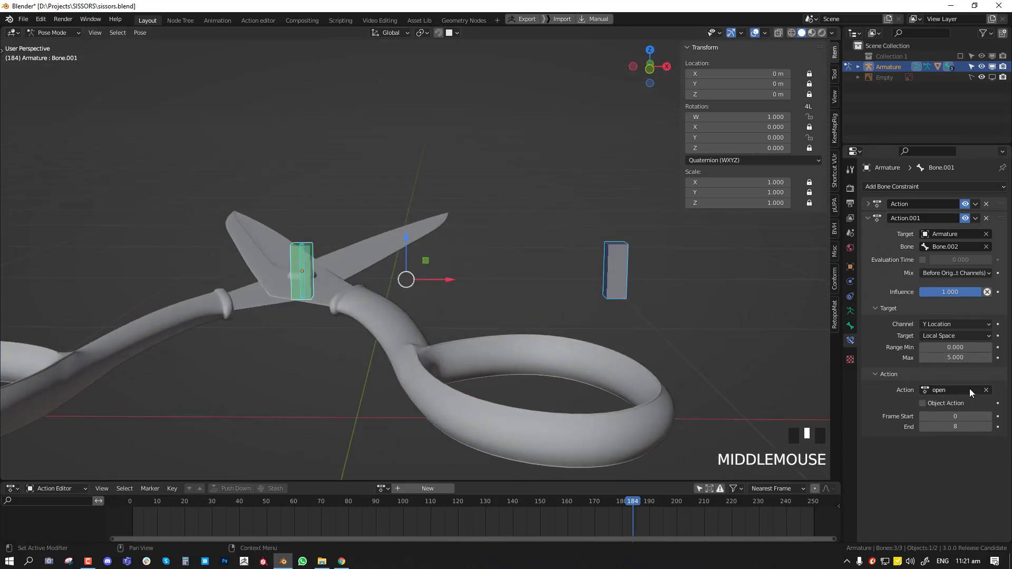
pyautogui.moveTo(293, 319); pyautogui.dragTo(362, 262, button='middle')
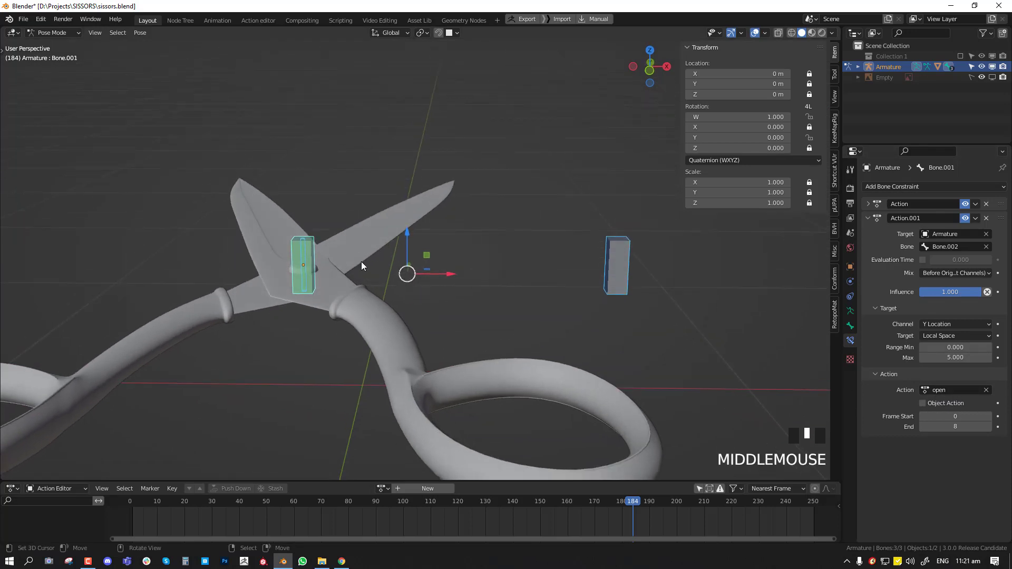
# Step: Load the "sciossors ani" action on the armature and delete its last keyframes, those after frame 8
pyautogui.click(381, 488)
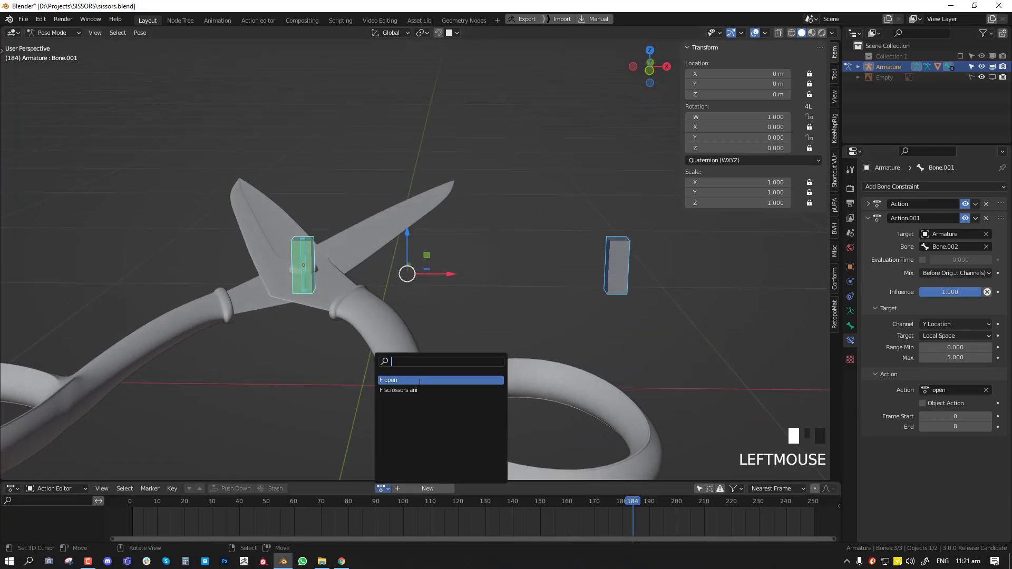
pyautogui.click(404, 394)
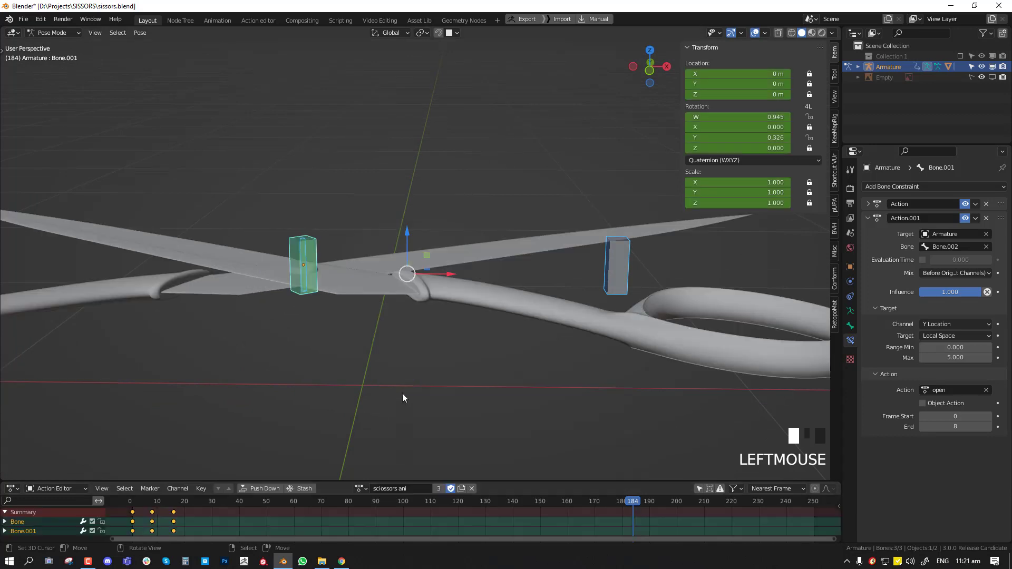
pyautogui.moveTo(120, 523); pyautogui.dragTo(152, 524)
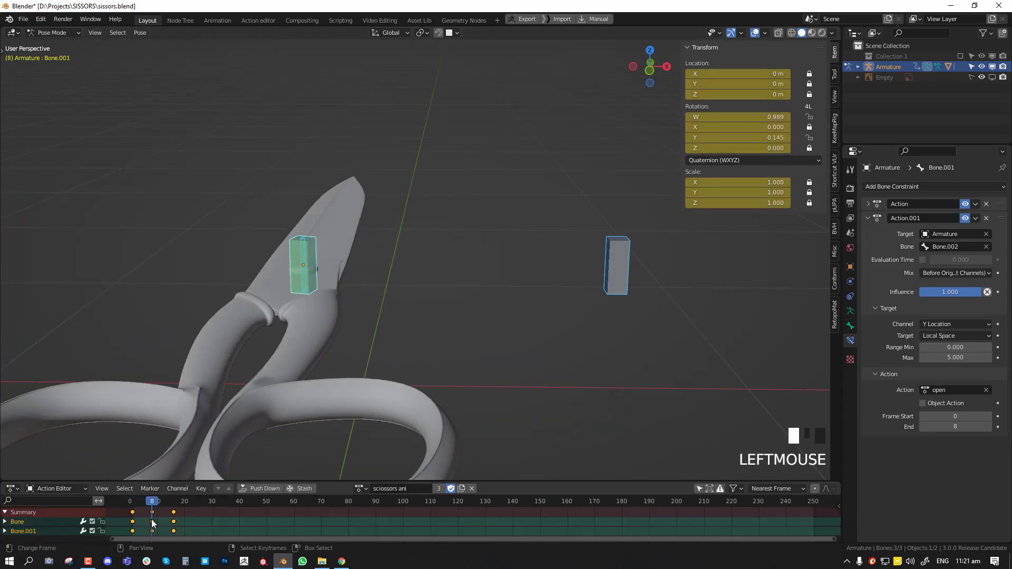
pyautogui.rightClick(169, 517)
pyautogui.press('x')
pyautogui.click(175, 511)
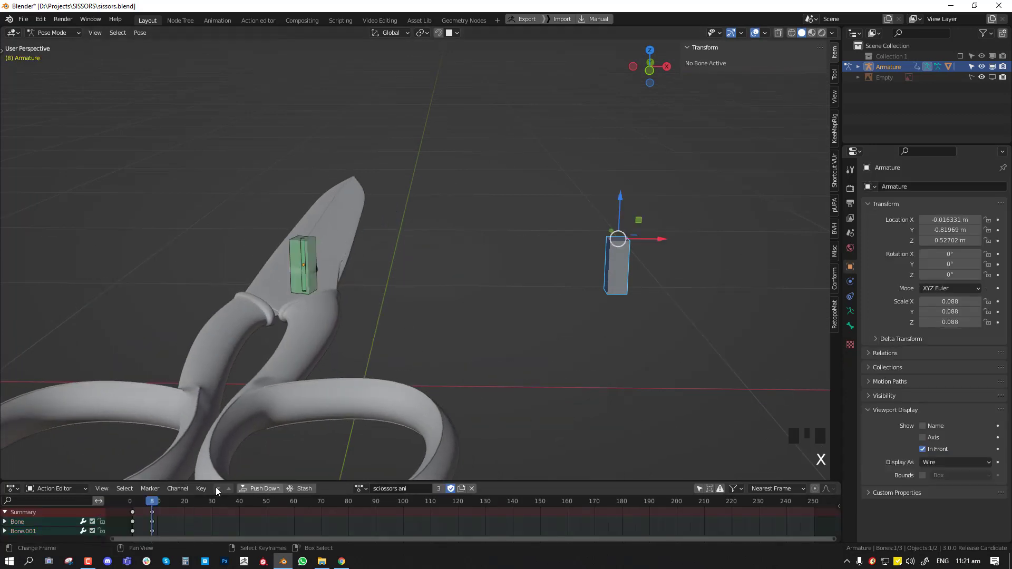
# Step: Load the "open" action and scrub from frame 8 back to its start to review the blade opening
pyautogui.click(366, 488)
pyautogui.click(384, 384)
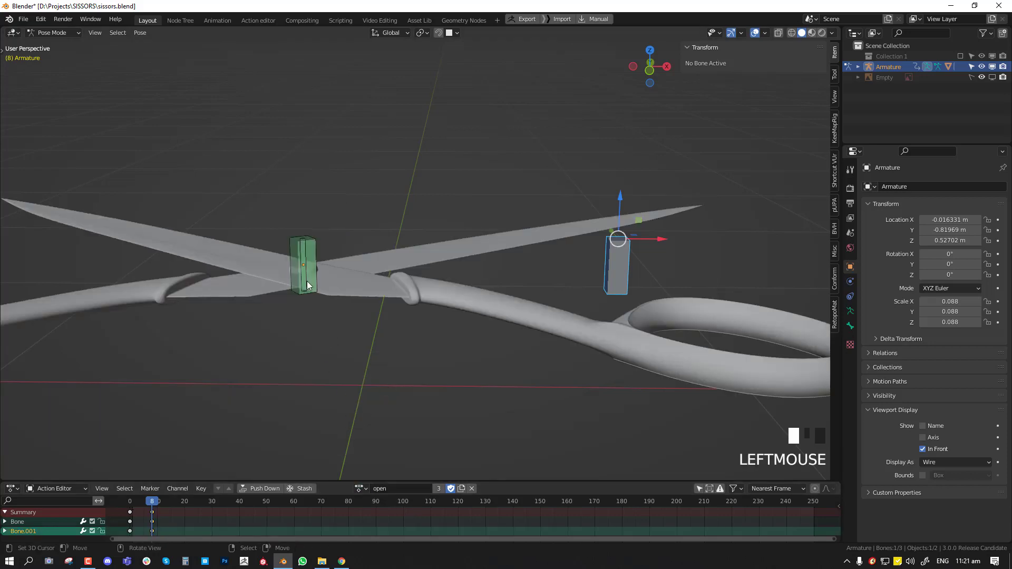
pyautogui.scroll(-2, 310, 286)
pyautogui.moveTo(140, 530)
pyautogui.mouseDown()
pyautogui.moveTo(126, 525)
pyautogui.moveTo(154, 528)
pyautogui.moveTo(127, 526)
pyautogui.mouseUp()
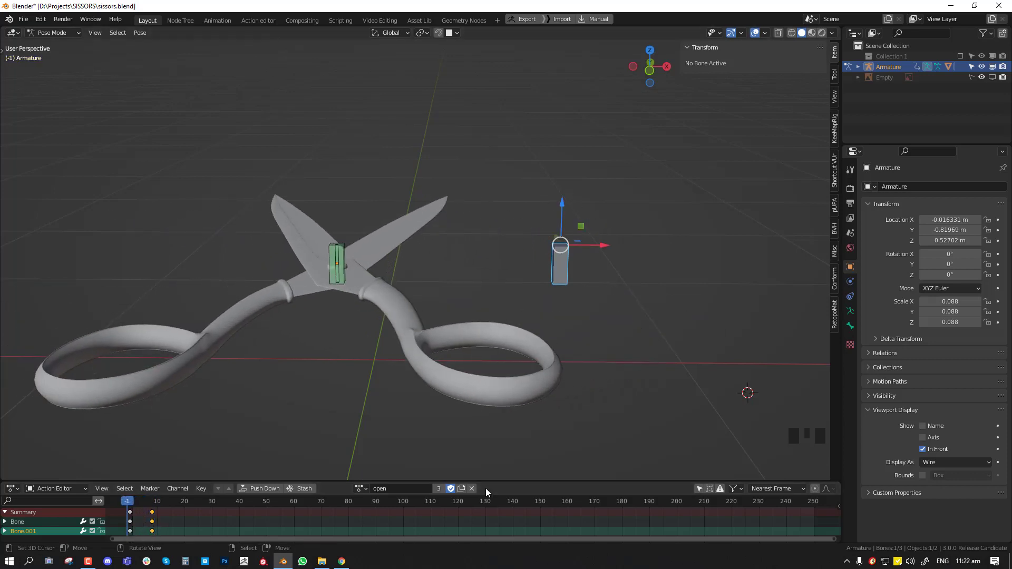
# Step: Unlink the "open" action from the armature and select the thick pivot bone
pyautogui.moveTo(473, 488); pyautogui.dragTo(349, 498)
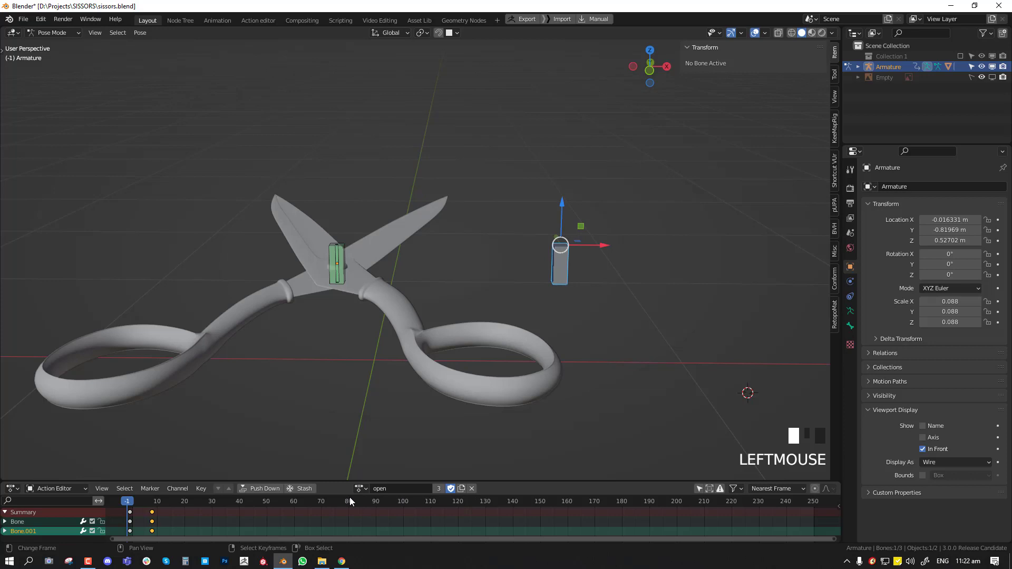
pyautogui.click(471, 488)
pyautogui.rightClick(343, 258)
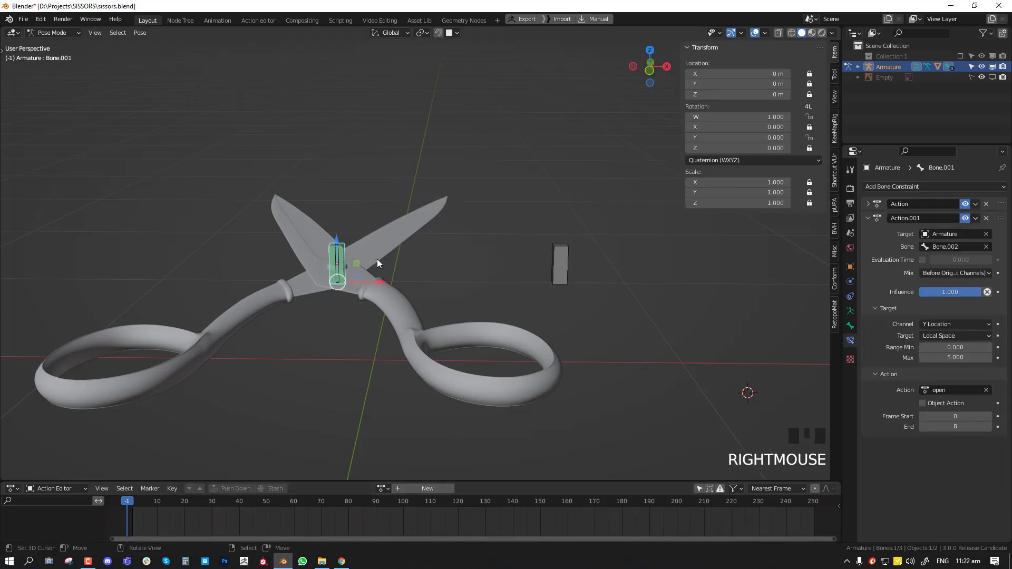
# Step: Check which action is assigned in the second Action constraint on both overlapping pivot bones
pyautogui.click(974, 395)
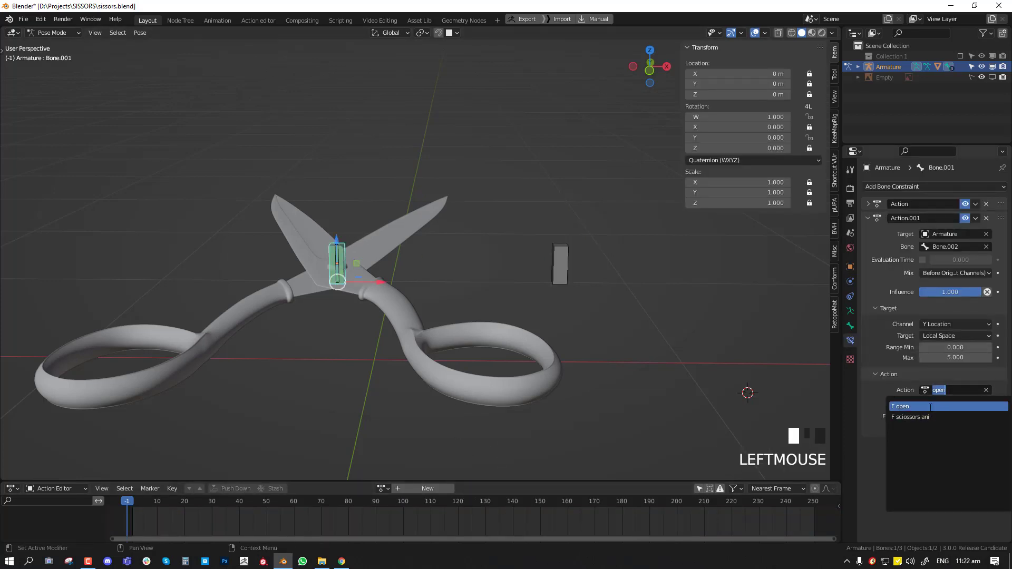
pyautogui.rightClick(336, 259)
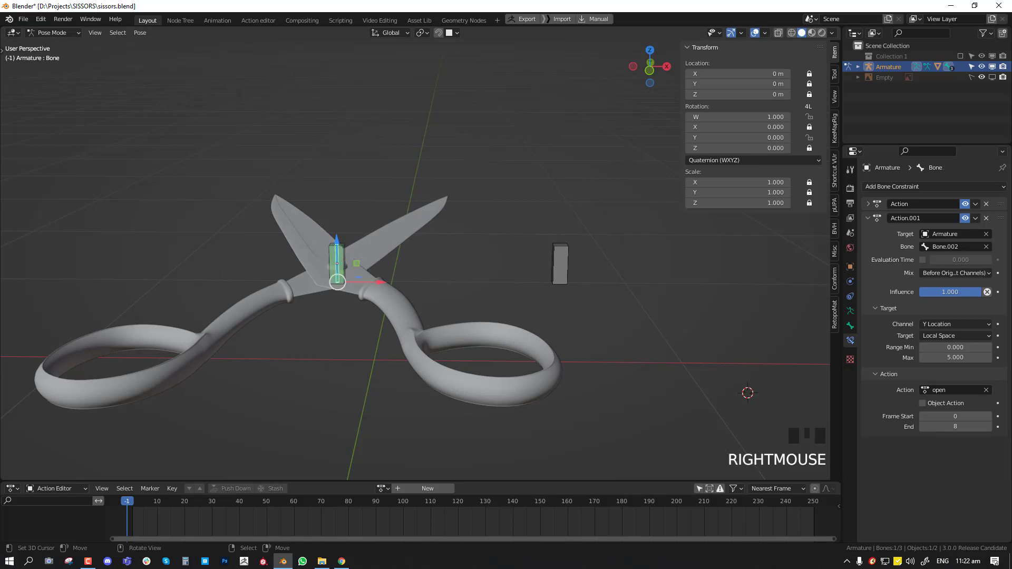
pyautogui.click(955, 390)
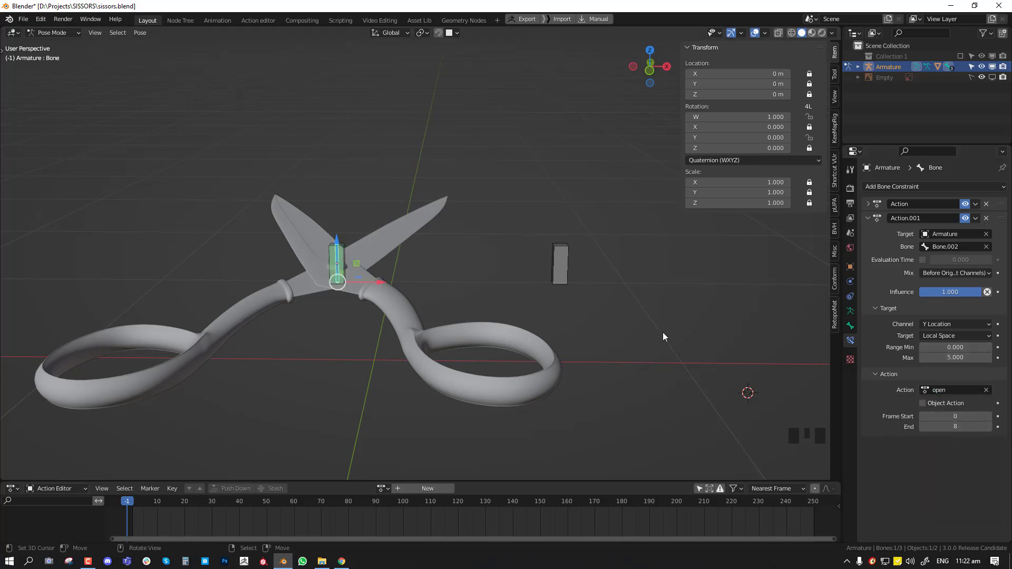
# Step: Slide the side control bone along its vertical axis to test the blades, and reset the location of all bones
pyautogui.rightClick(539, 261)
pyautogui.rightClick(552, 269)
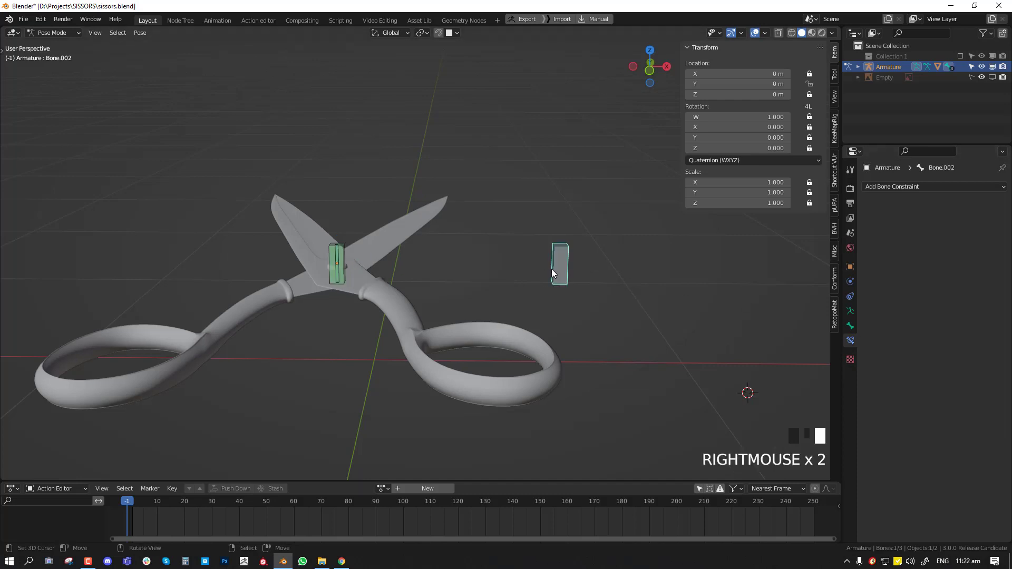
pyautogui.moveTo(562, 207); pyautogui.dragTo(522, 324)
pyautogui.moveTo(504, 296); pyautogui.dragTo(554, 303, button='middle')
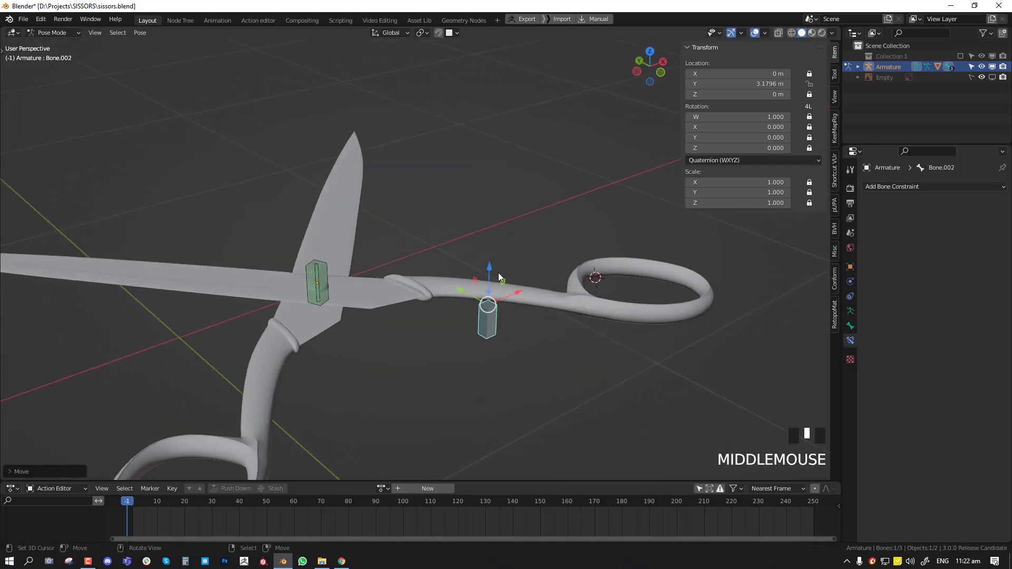
pyautogui.moveTo(491, 270); pyautogui.dragTo(539, 434)
pyautogui.press('a')
pyautogui.hotkey('alt', 'g')
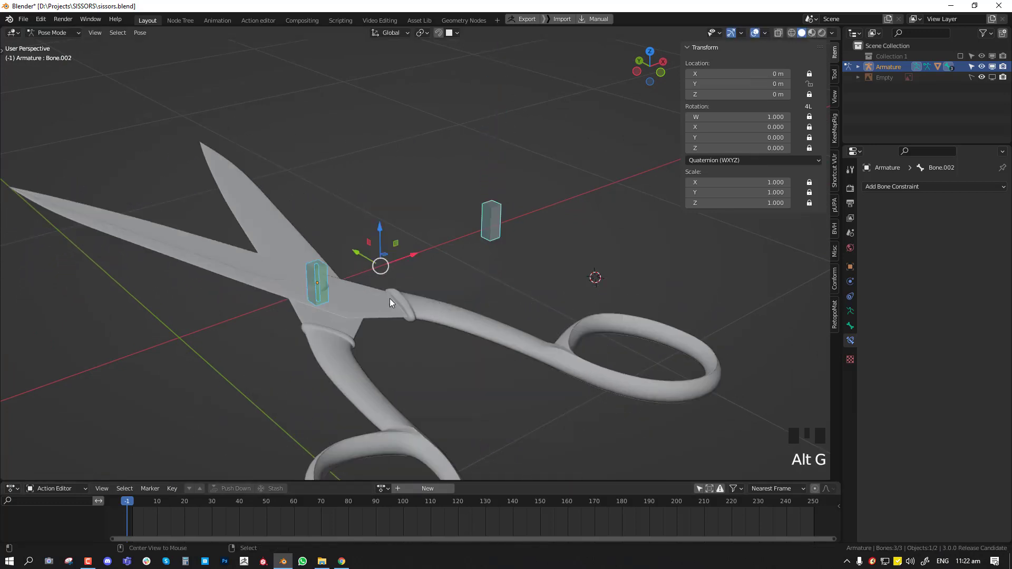
# Step: Move only the side control bone along its vertical axis again to pose the blades
pyautogui.rightClick(508, 223)
pyautogui.rightClick(497, 222)
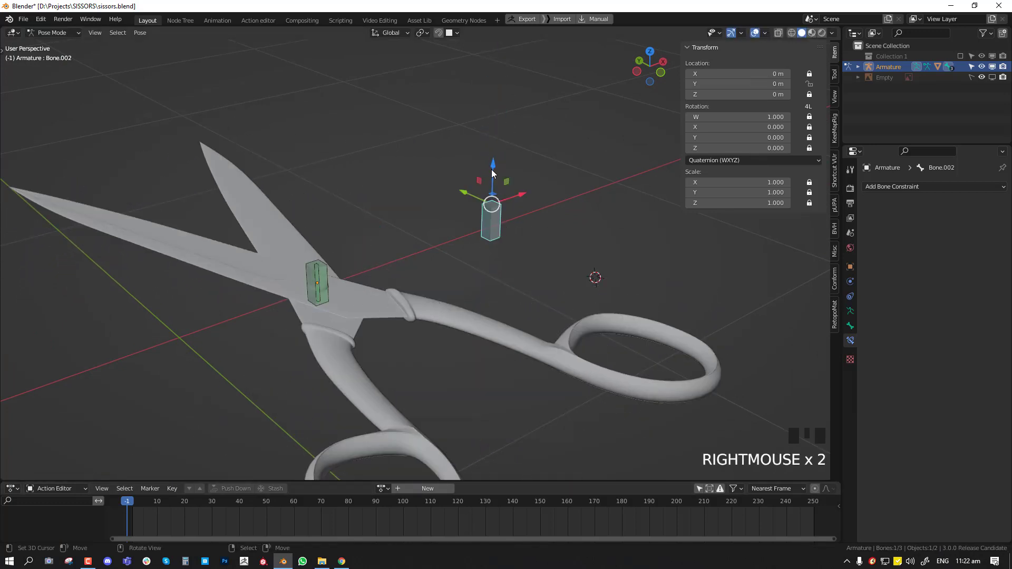
pyautogui.moveTo(492, 169); pyautogui.dragTo(512, 435)
pyautogui.moveTo(323, 399); pyautogui.dragTo(297, 437, button='middle')
# Step: Try rotating the thick pivot bone in top view, and cancel the rotation
pyautogui.press('KP_7')
pyautogui.rightClick(362, 229)
pyautogui.press('r')
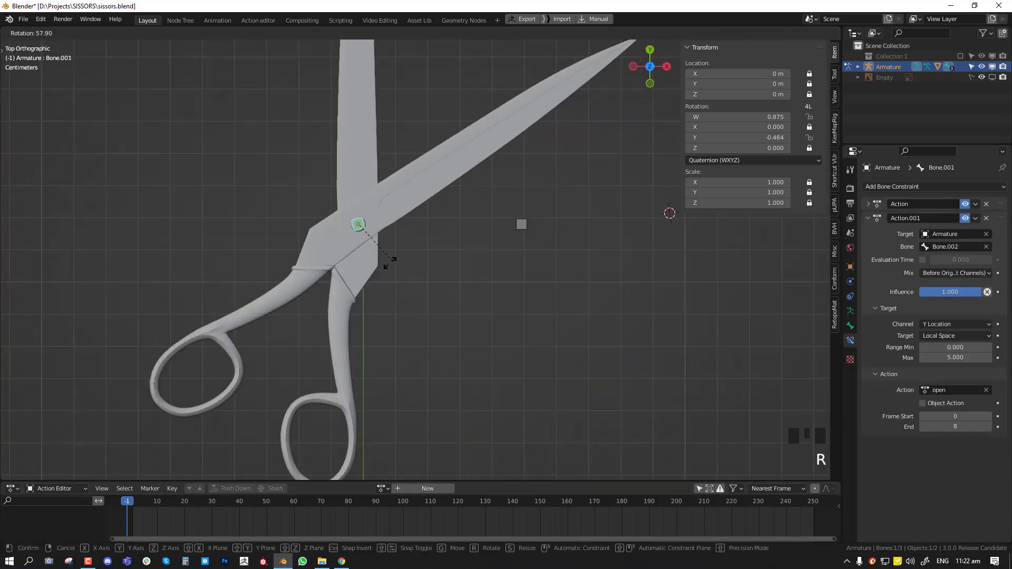
pyautogui.rightClick(372, 240)
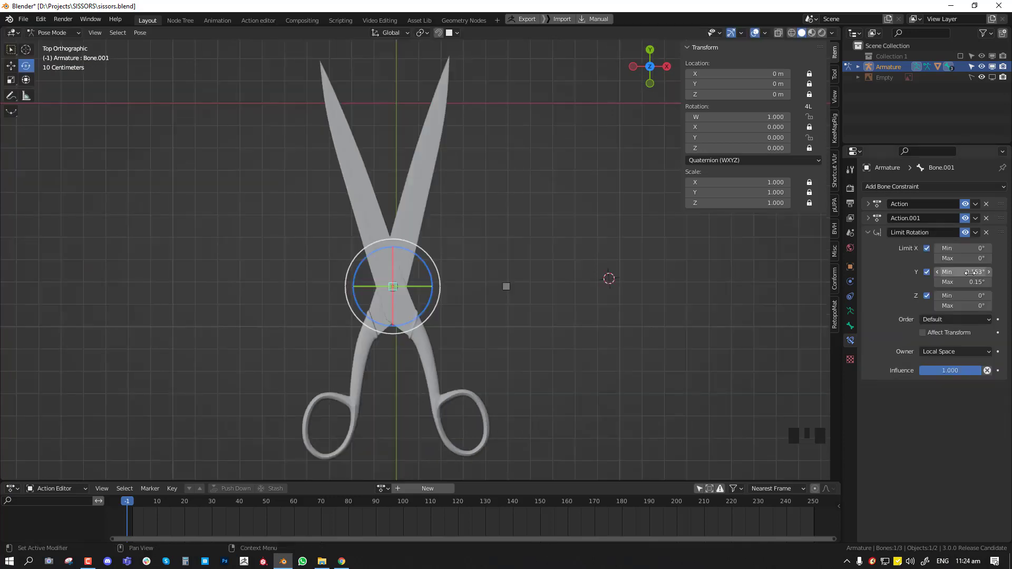
# Step: Set the thick pivot bone's Limit Rotation Y maximum to 0° and minimum to -15°, and rotate the bone from its reset pose
pyautogui.click(967, 279)
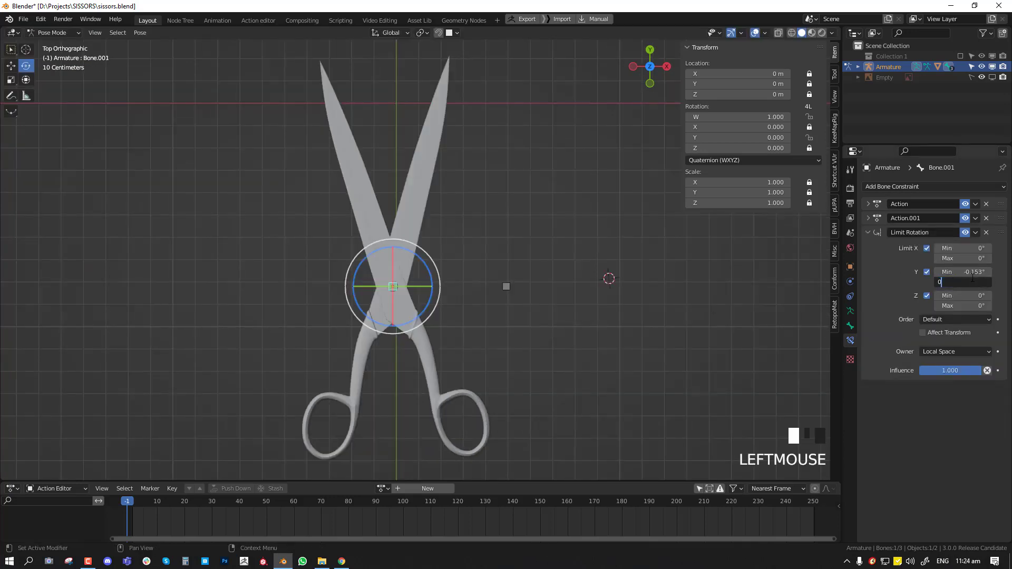
pyautogui.click(968, 272)
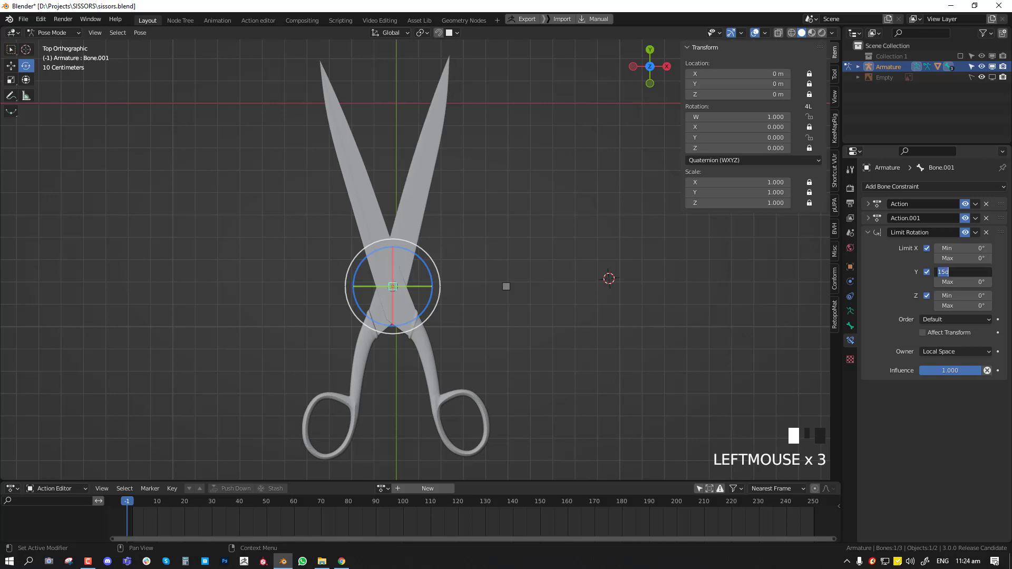
pyautogui.hotkey('alt', 'r')
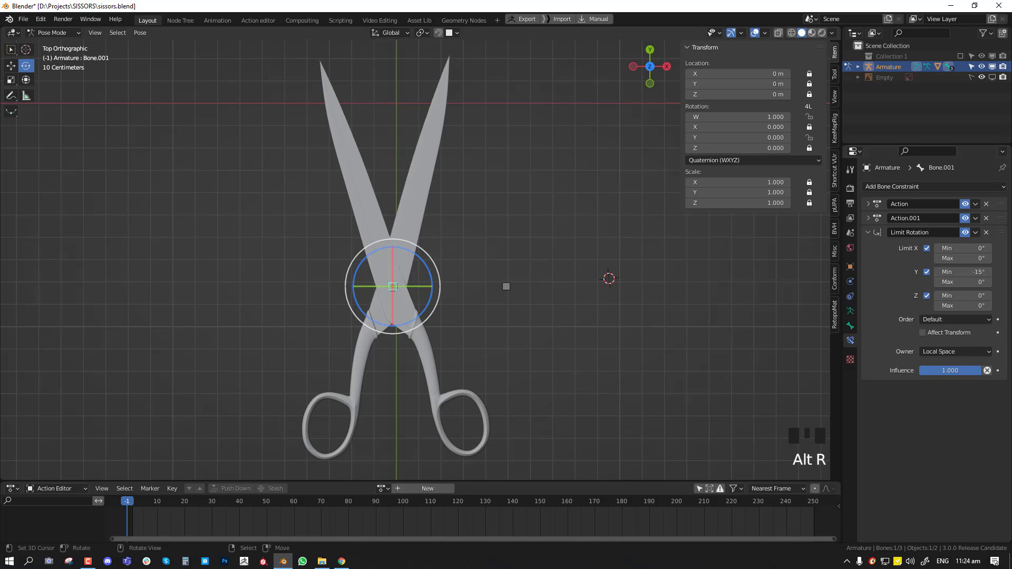
pyautogui.press('r')
pyautogui.click(502, 371)
# Step: Try -30° and -20° as the thick pivot bone's Limit Rotation Y minimum
pyautogui.click(966, 273)
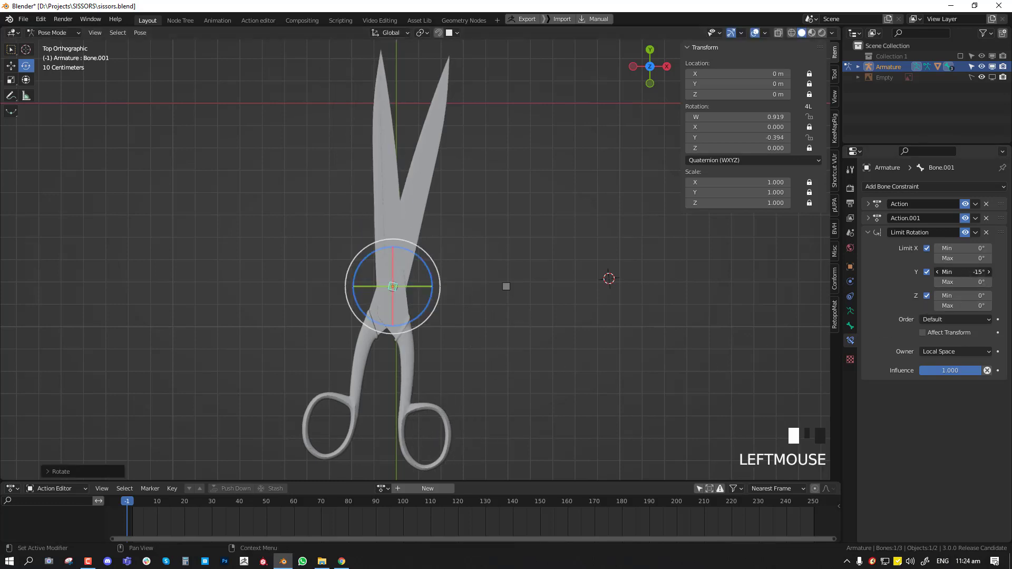
pyautogui.write('-30')
pyautogui.press('Return')
pyautogui.click(970, 274)
pyautogui.write('-20')
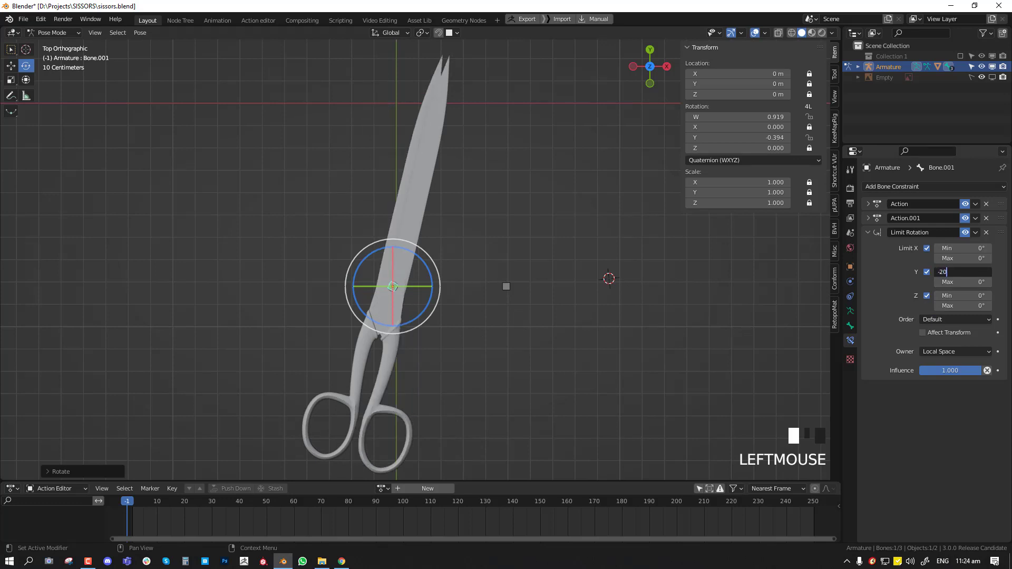
pyautogui.press('Return')
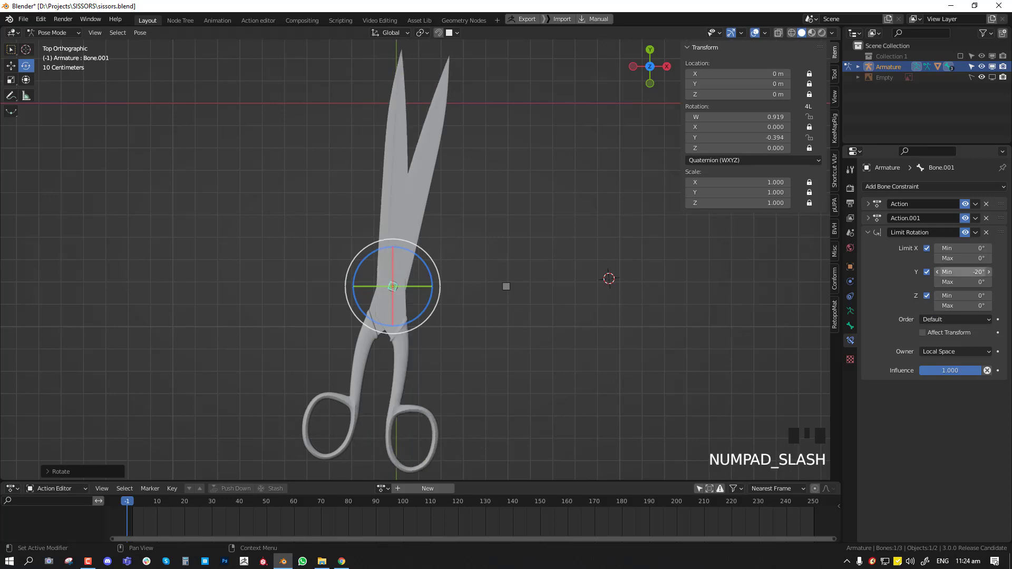
# Step: Set the Limit Rotation Y minimum to -18°, and test the thick pivot bone's rotation against it
pyautogui.click(965, 272)
pyautogui.write('-1')
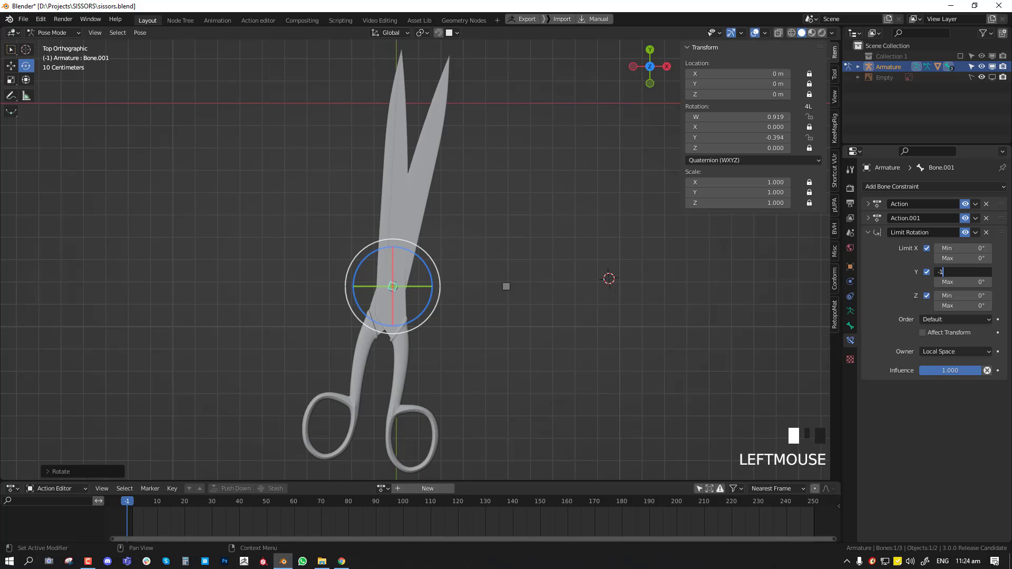
pyautogui.write('8')
pyautogui.press('Return')
pyautogui.press('r')
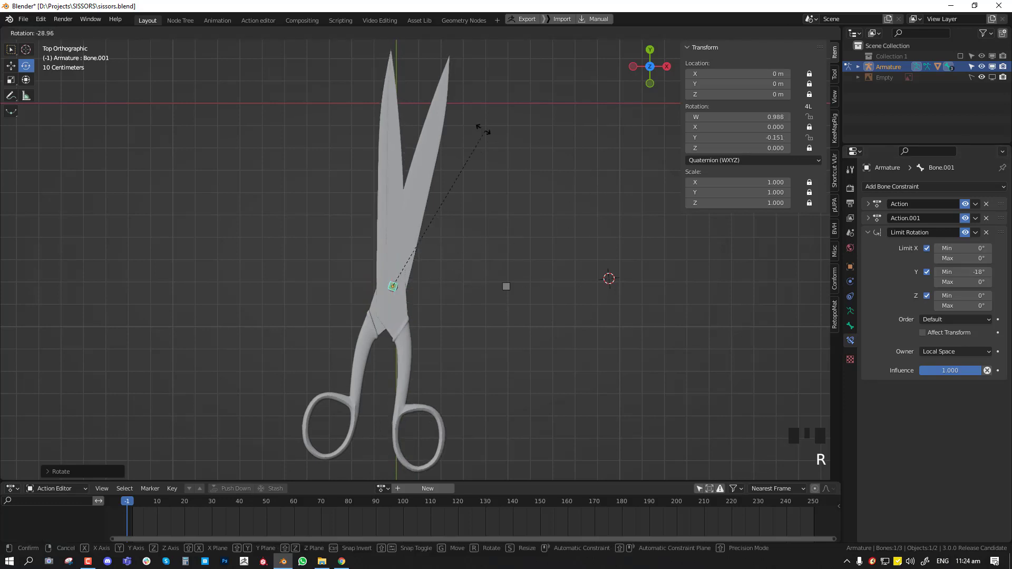
pyautogui.rightClick(529, 206)
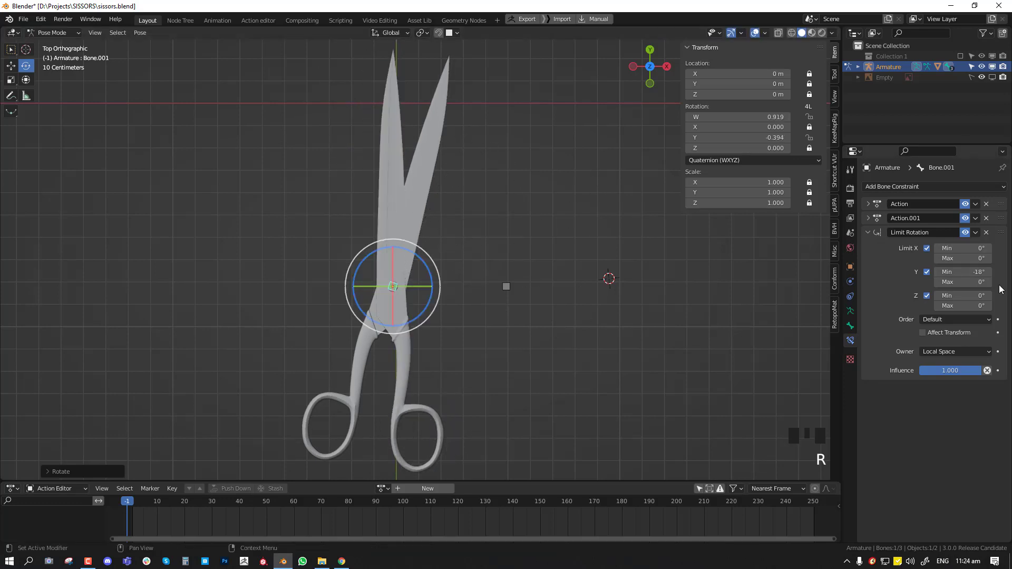
# Step: Set the Limit Rotation Y maximum to 18°, and rotate the thick pivot bone in the opening direction
pyautogui.click(978, 281)
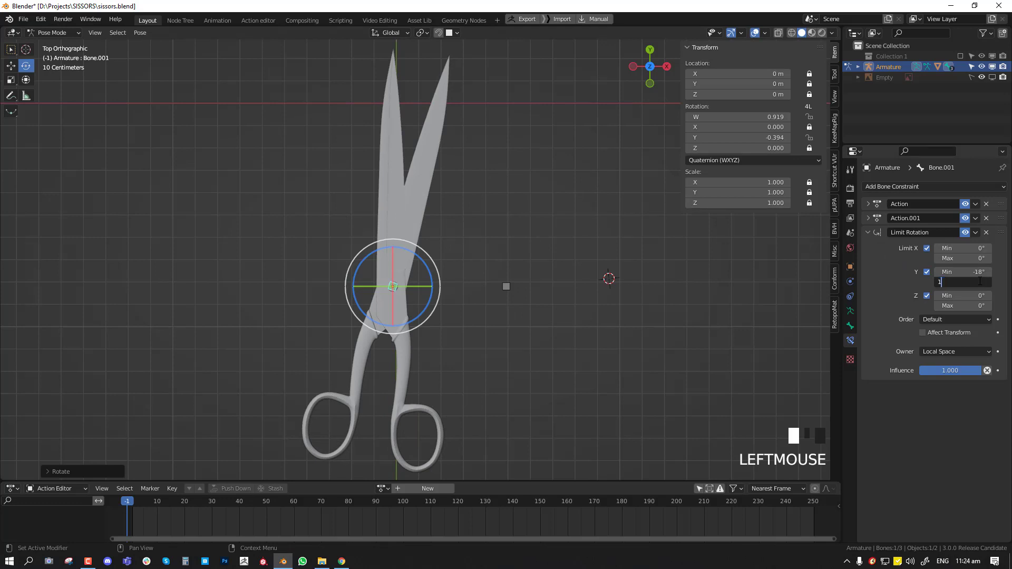
pyautogui.press('r')
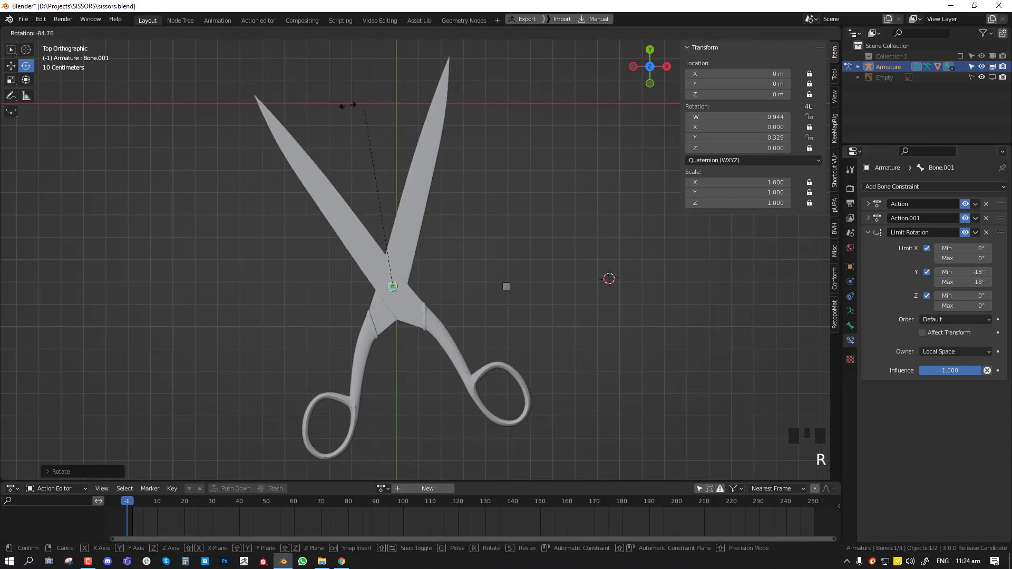
pyautogui.click(323, 120)
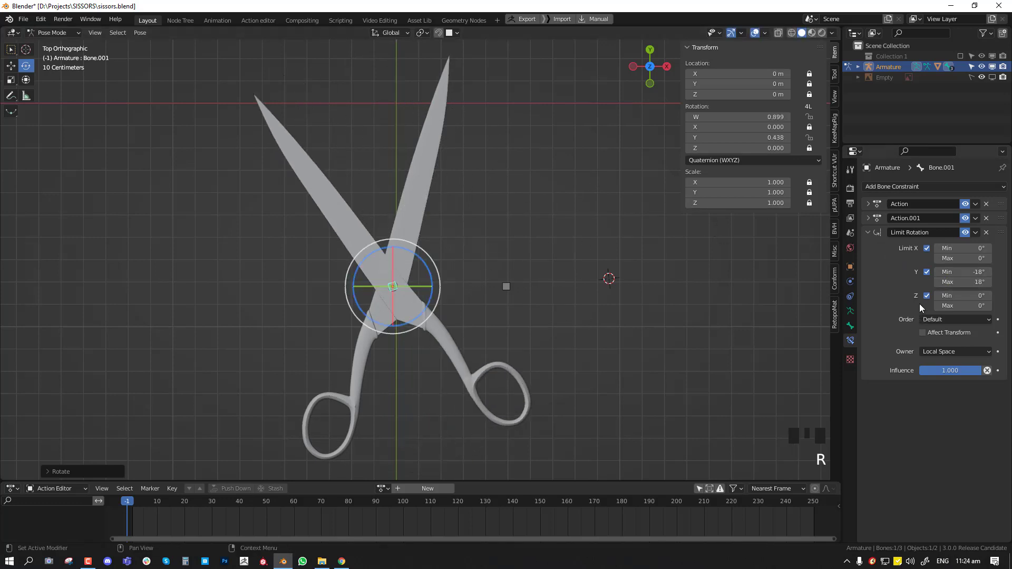
# Step: Set the Limit Rotation Y maximum to 30°, and test the thick pivot bone's rotation again
pyautogui.click(965, 282)
pyautogui.write('30')
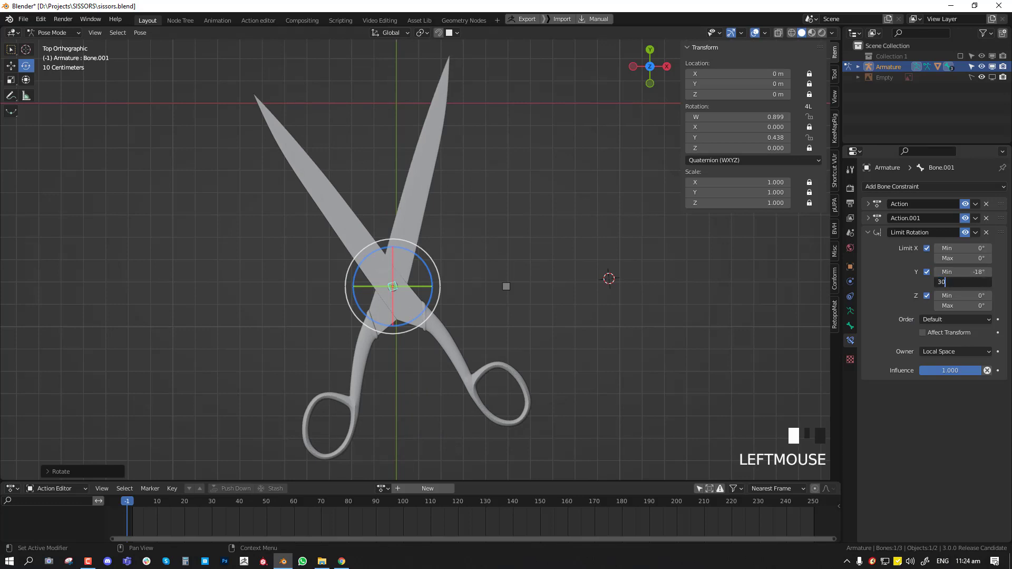
pyautogui.press('Return')
pyautogui.press('r')
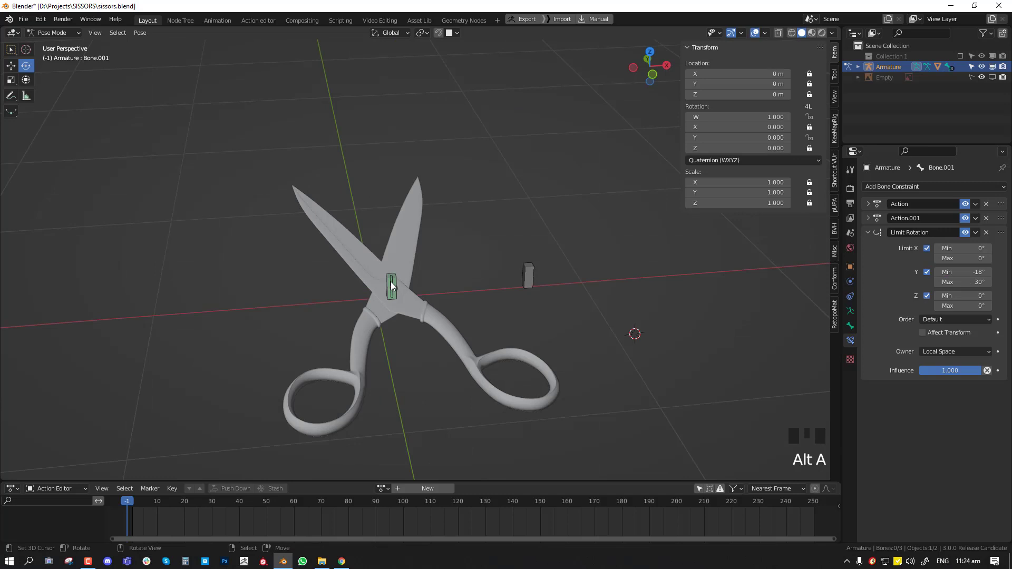
# Step: Copy the Limit Rotation constraint from the thick pivot bone to the thin pivot bone after testing the thin bone's free rotation
pyautogui.rightClick(391, 285)
pyautogui.rightClick(391, 285)
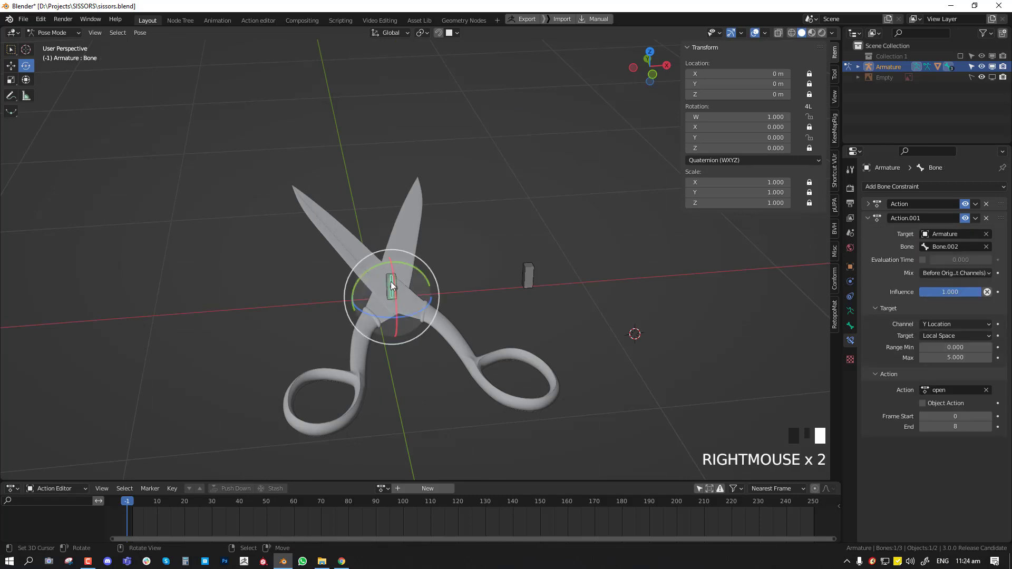
pyautogui.press('g')
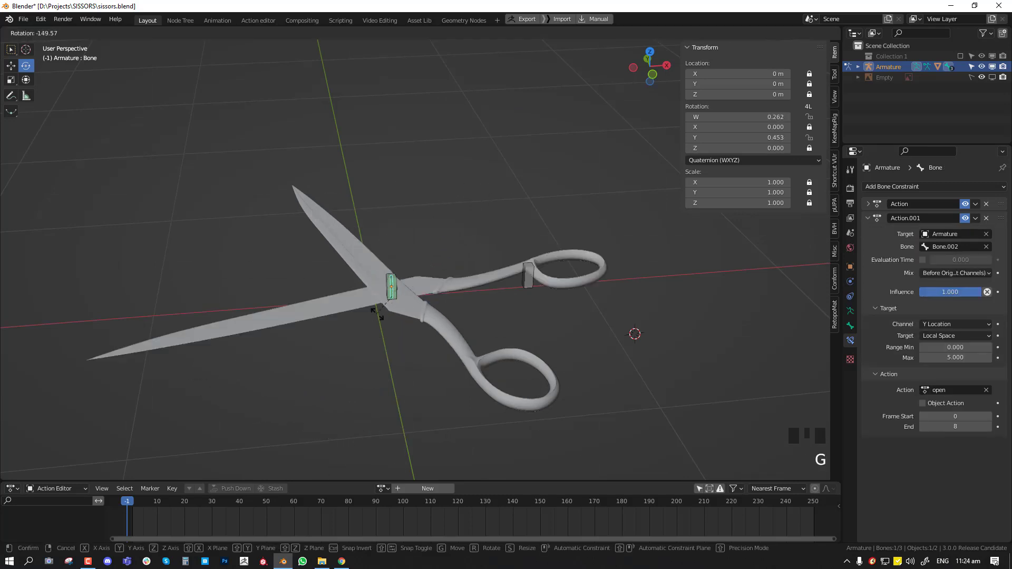
pyautogui.click(392, 261)
pyautogui.keyDown('shift'); pyautogui.rightClick(397, 282); pyautogui.keyUp('shift')
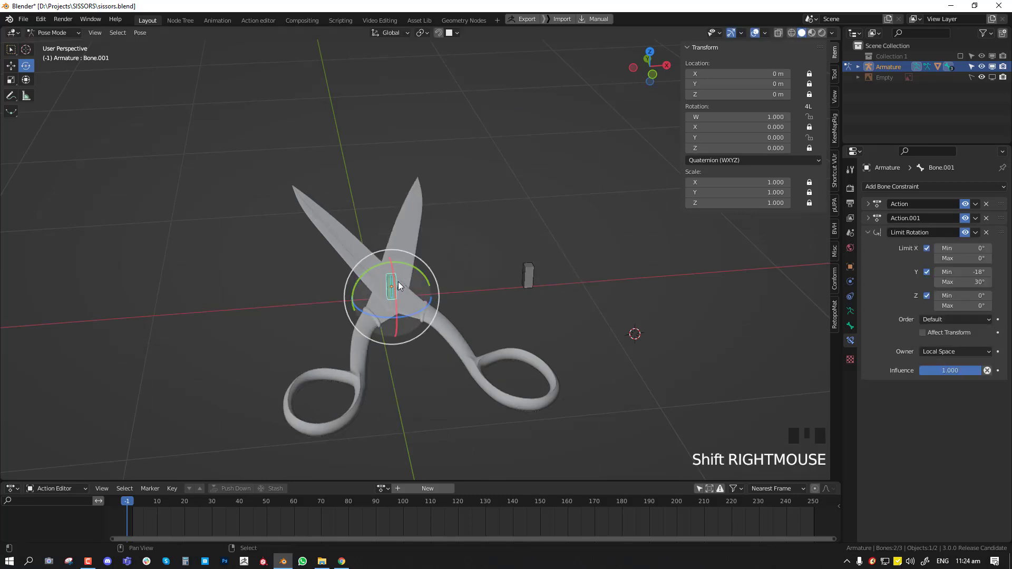
pyautogui.hotkey('ctrl', 'c')
pyautogui.click(581, 298)
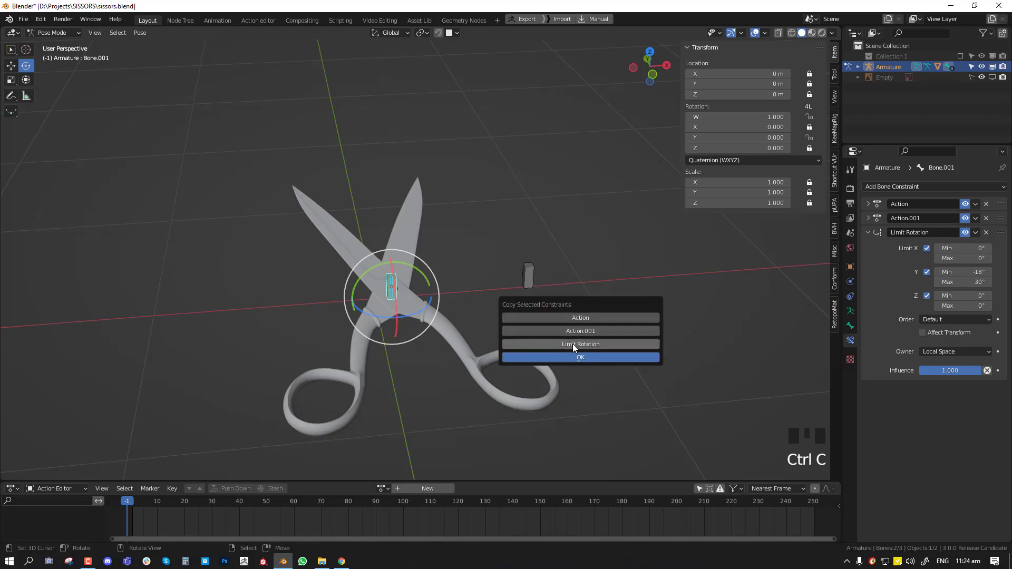
pyautogui.click(571, 357)
# Step: Rotate the thick pivot bone in top view until its blade reaches the closing limit
pyautogui.moveTo(454, 313); pyautogui.dragTo(412, 313, button='middle')
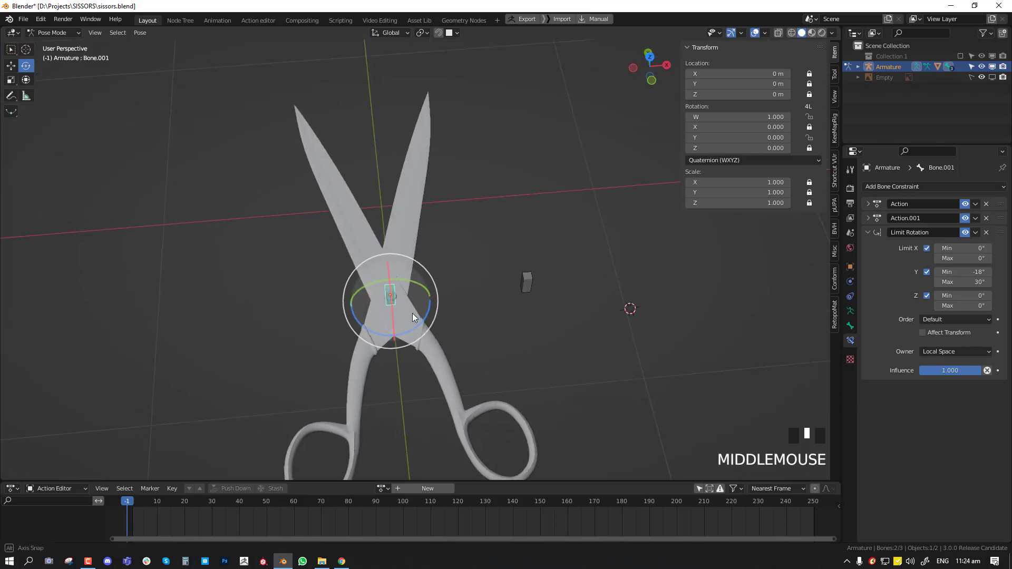
pyautogui.press('KP_5')
pyautogui.rightClick(399, 290)
pyautogui.press('KP_8')
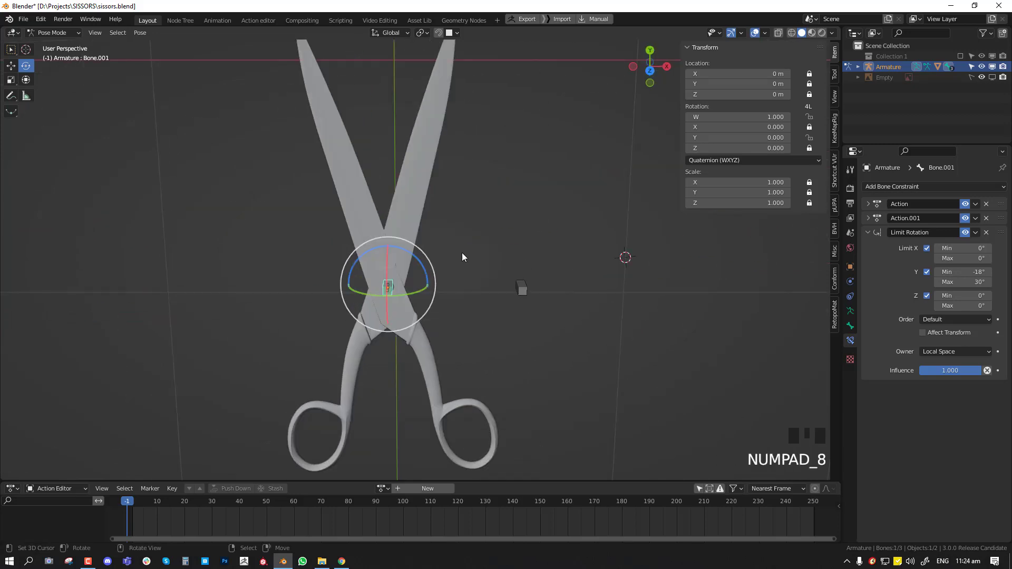
pyautogui.scroll(-4, 464, 237)
pyautogui.press('KP_7')
pyautogui.press('r')
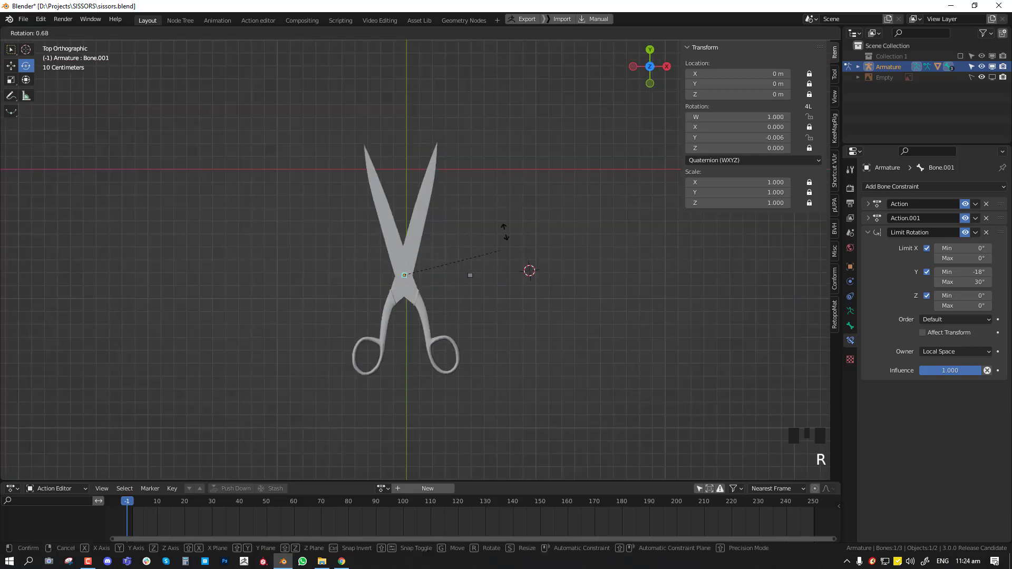
pyautogui.click(448, 357)
# Step: Rotate the thin pivot bone closed to adjust its Limit Rotation Y maximum to 13.5°, and reset the bone's rotation
pyautogui.rightClick(404, 277)
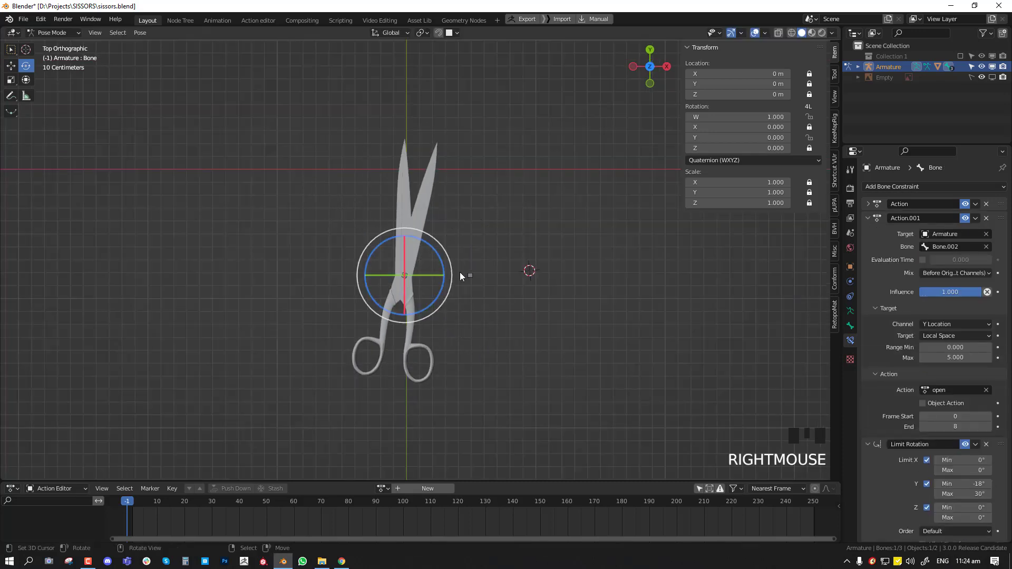
pyautogui.press('r')
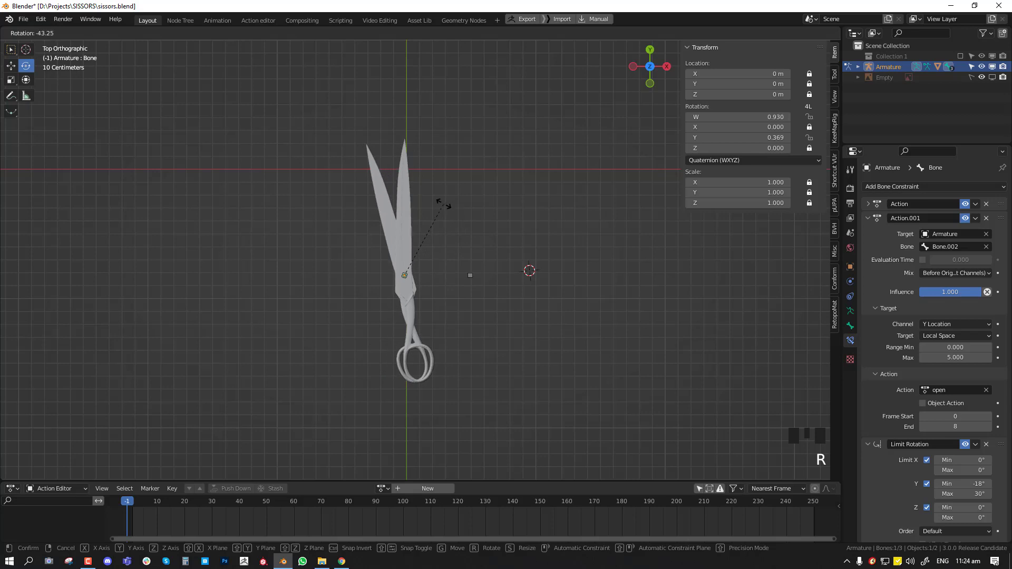
pyautogui.click(448, 205)
pyautogui.scroll(-1, 964, 337)
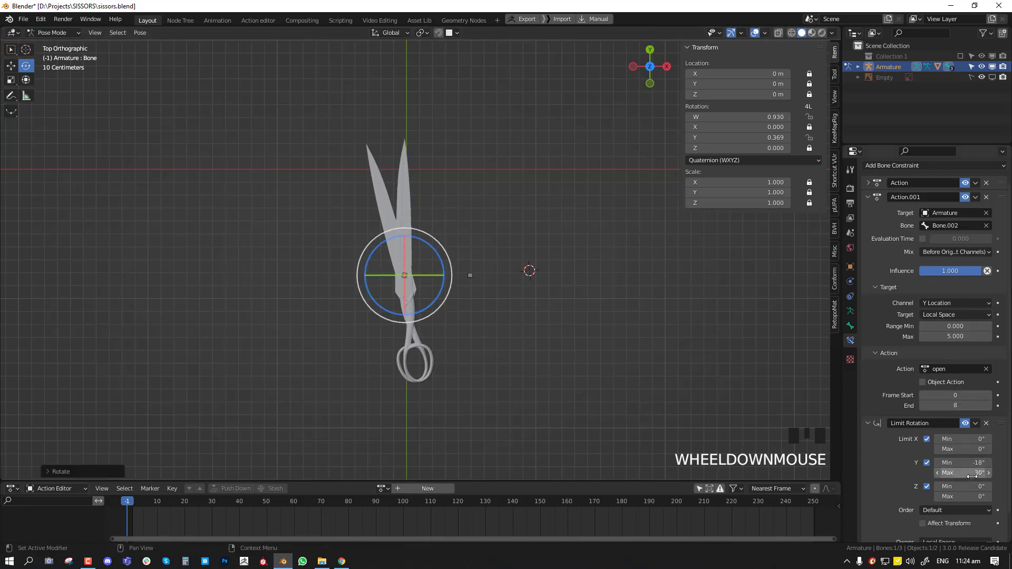
pyautogui.moveTo(971, 472); pyautogui.dragTo(935, 472)
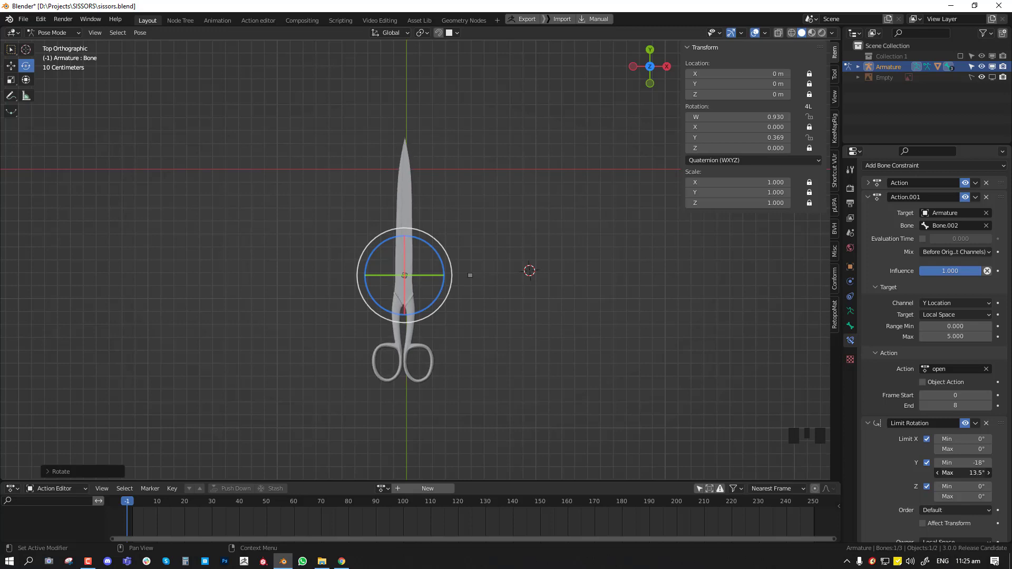
pyautogui.hotkey('alt', 'r')
pyautogui.hotkey('alt', 'r')
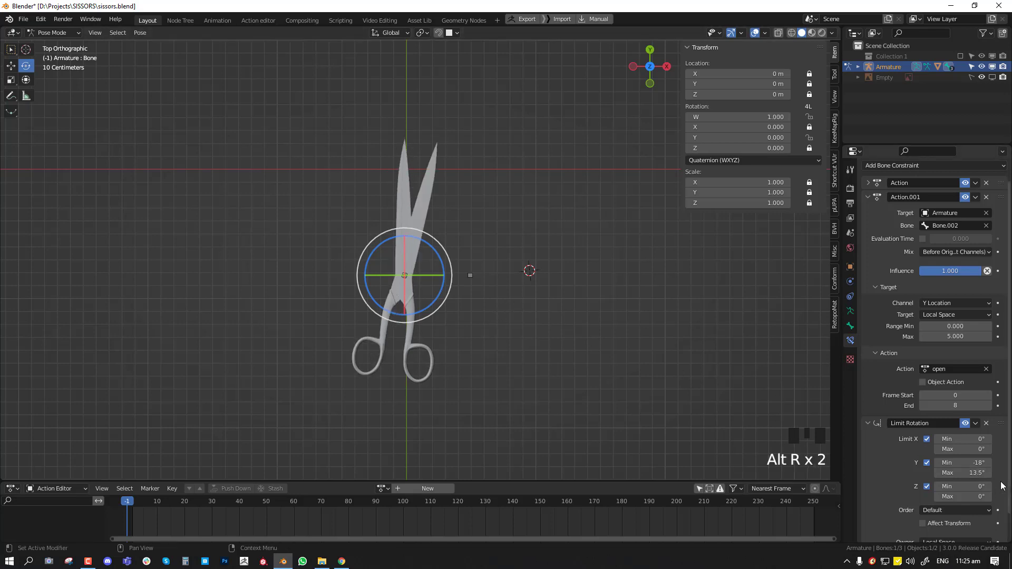
# Step: Set the thin pivot bone's Limit Rotation Y minimum to -30°, test-rotating the bone before and after the change
pyautogui.press('r')
pyautogui.click(790, 375)
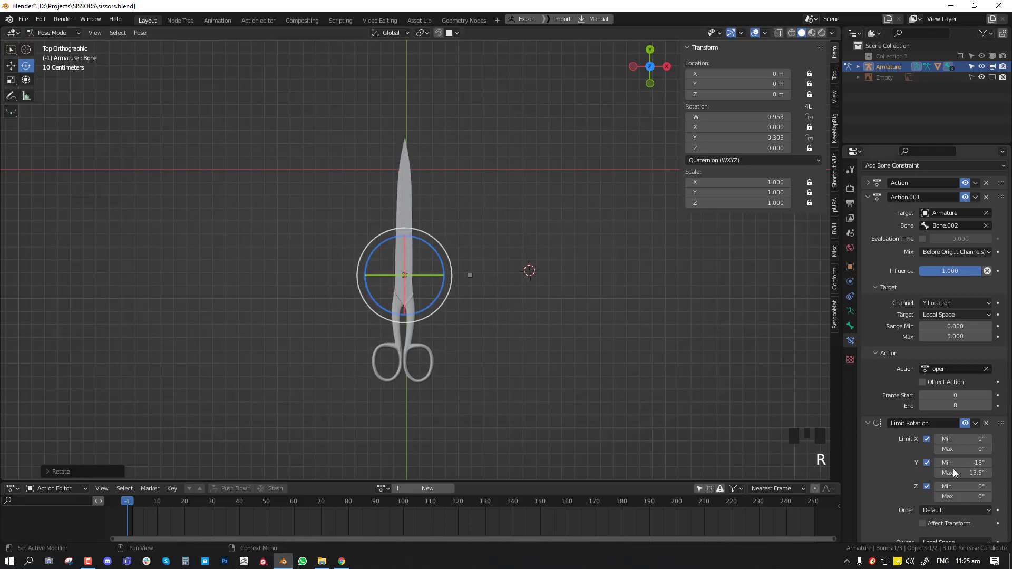
pyautogui.click(966, 462)
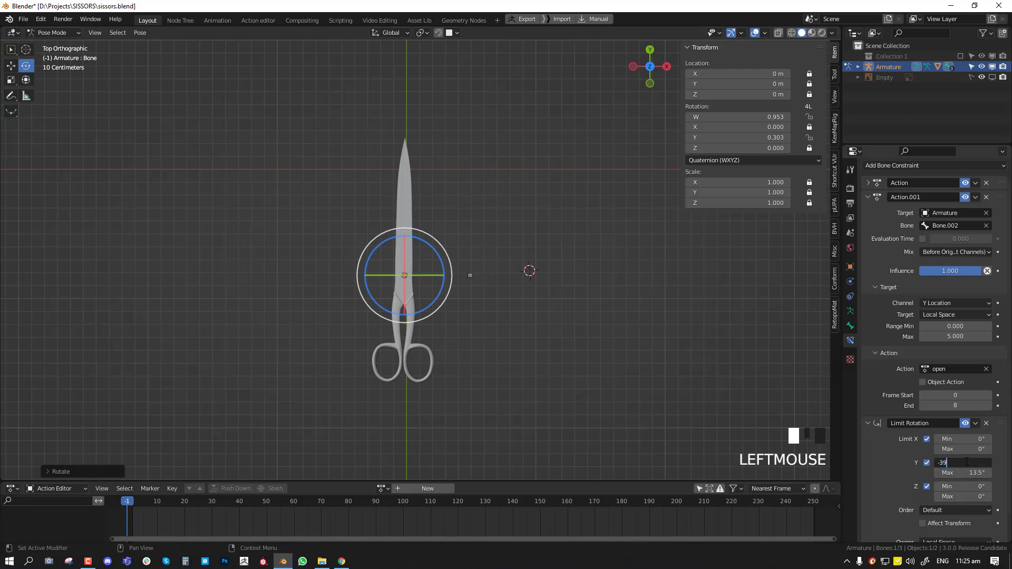
pyautogui.write('-30')
pyautogui.press('Return')
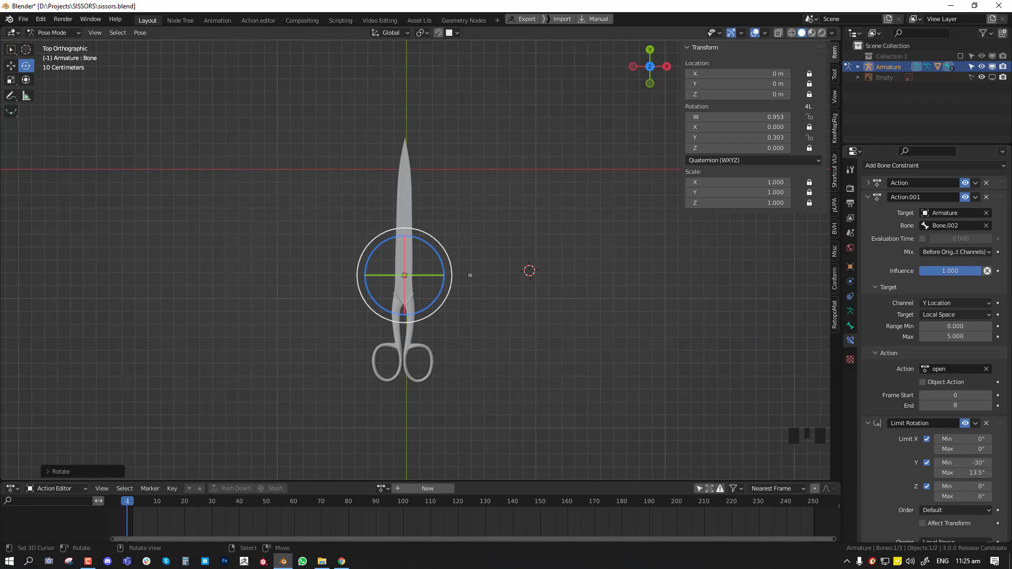
pyautogui.press('r')
# Step: Test-rotate the thick pivot bone, and clear the rotation and location of all bones
pyautogui.rightClick(404, 277)
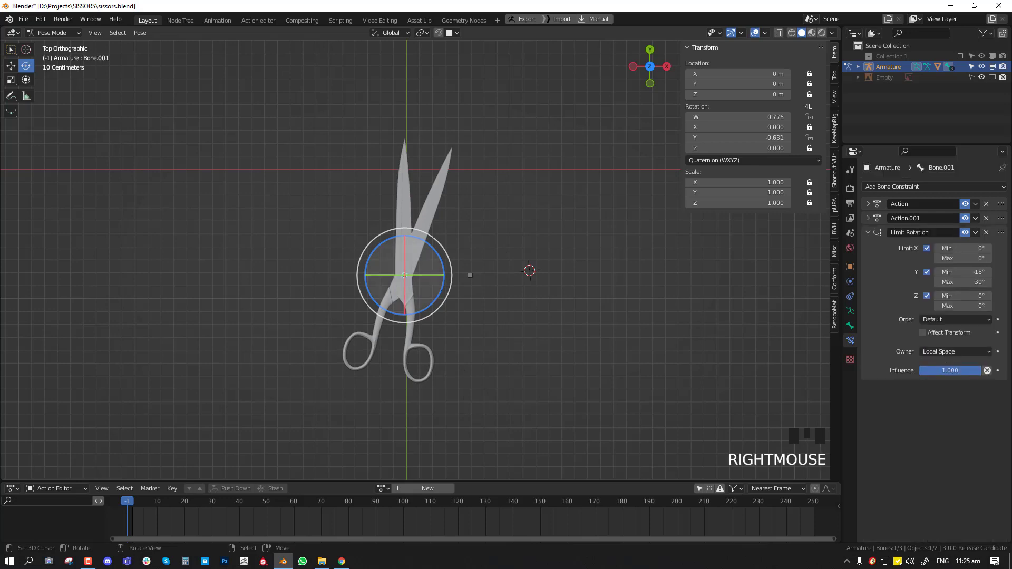
pyautogui.press('r')
pyautogui.click(301, 210)
pyautogui.press('a')
pyautogui.hotkey('alt', 'r')
pyautogui.hotkey('alt', 'g')
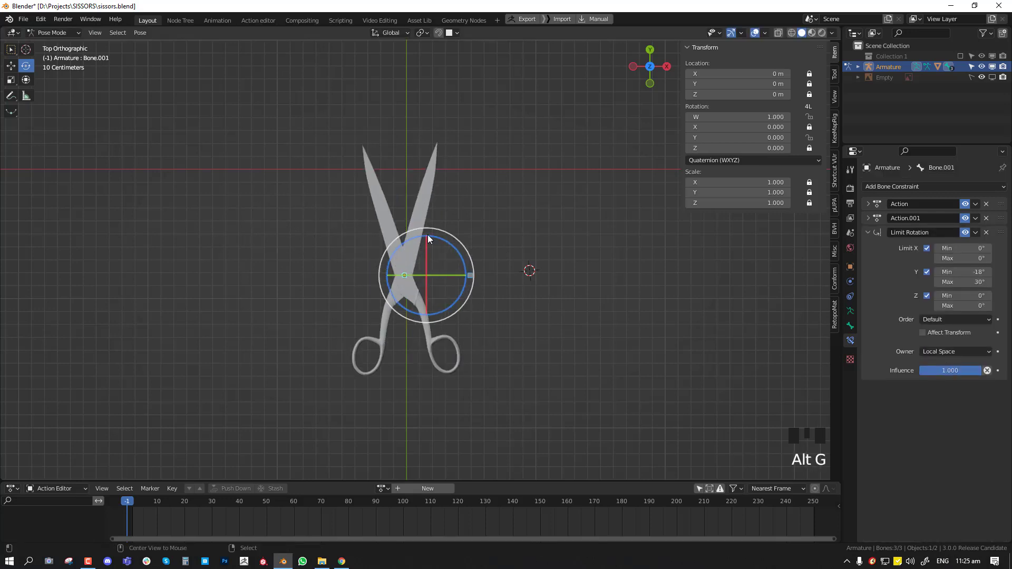
# Step: Rotate the thick pivot bone in top view to check its closing limit
pyautogui.keyDown('alt'); pyautogui.scroll(1, 427, 238); pyautogui.keyUp('alt')
pyautogui.scroll(3, 422, 253)
pyautogui.scroll(-1, 406, 274)
pyautogui.rightClick(397, 282)
pyautogui.press('r')
pyautogui.click(420, 353)
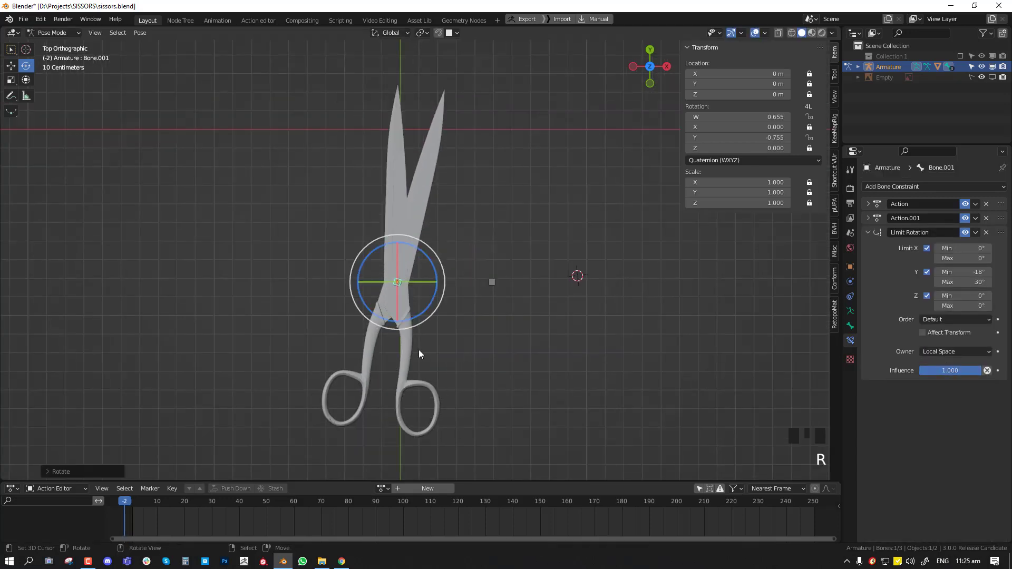
# Step: Rotate the thin pivot bone to check its limits, and select the thick pivot bone to inspect its rotation range
pyautogui.rightClick(396, 284)
pyautogui.press('r')
pyautogui.click(428, 198)
pyautogui.press('r')
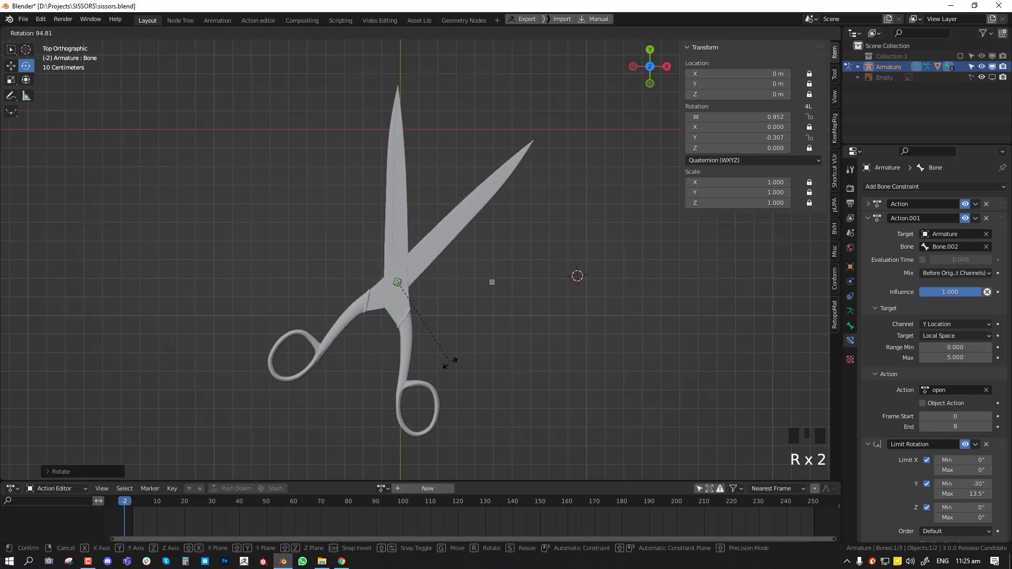
pyautogui.rightClick(450, 363)
pyautogui.rightClick(395, 283)
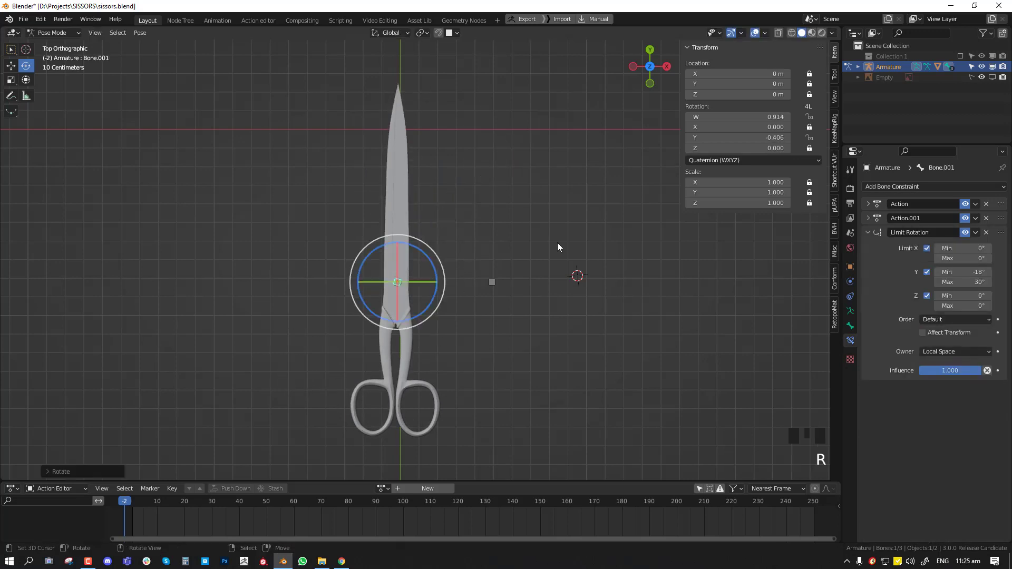
pyautogui.moveTo(557, 246); pyautogui.dragTo(490, 219, button='middle')
pyautogui.scroll(2, 490, 219)
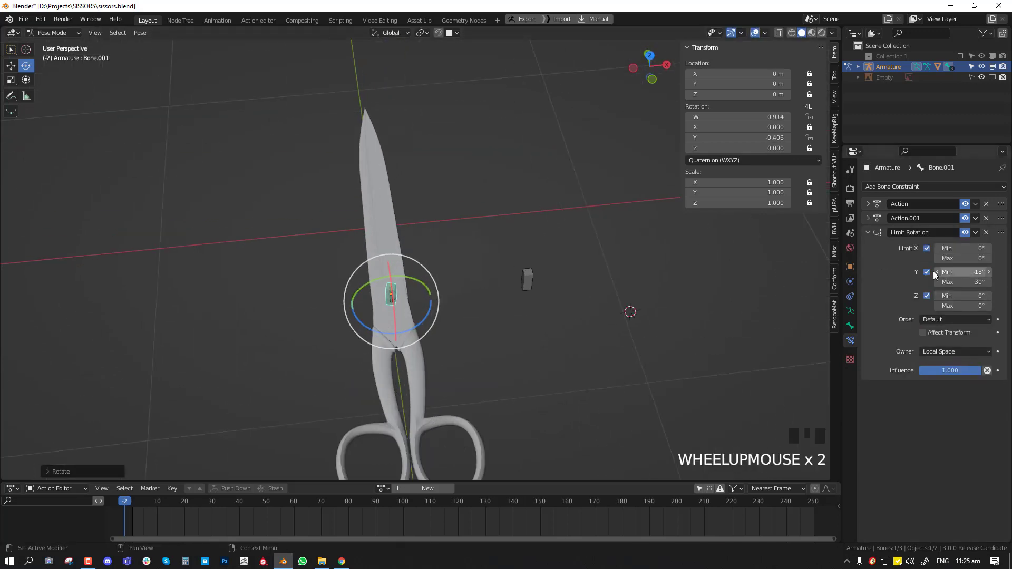
pyautogui.moveTo(368, 277); pyautogui.dragTo(565, 332, button='middle')
# Step: Clear all bones' locations between two test moves of the control bone, leaving it at about -7.2 m in Y
pyautogui.hotkey('alt', 'a')
pyautogui.rightClick(523, 299)
pyautogui.press('g')
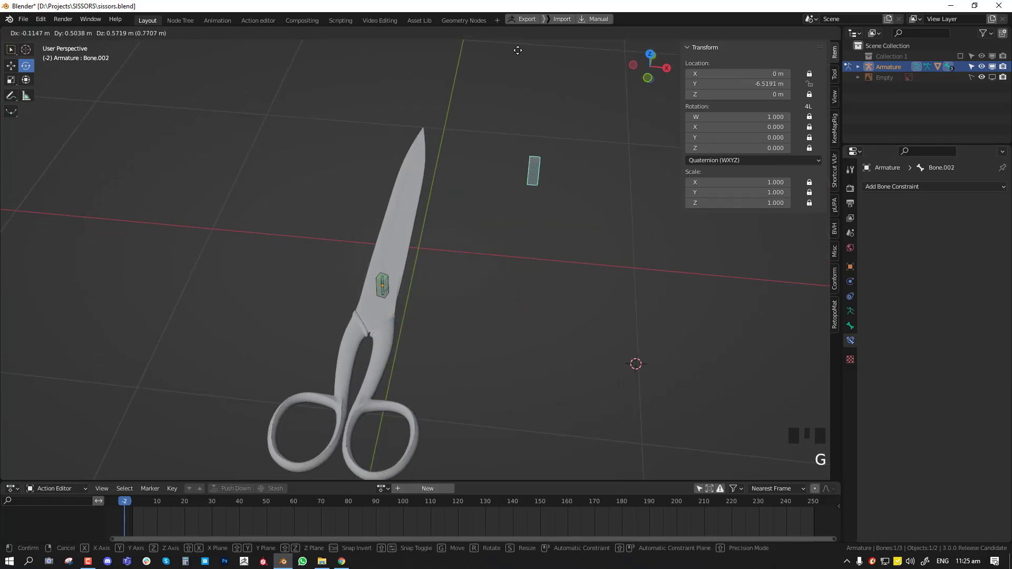
pyautogui.press('Escape')
pyautogui.press('a')
pyautogui.hotkey('alt', 'g')
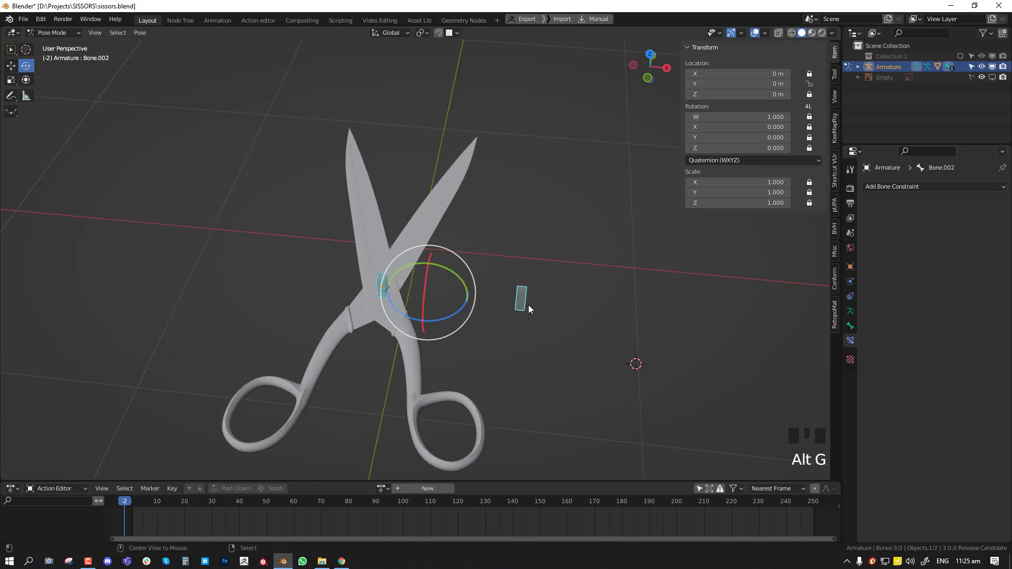
pyautogui.rightClick(527, 303)
pyautogui.press('g')
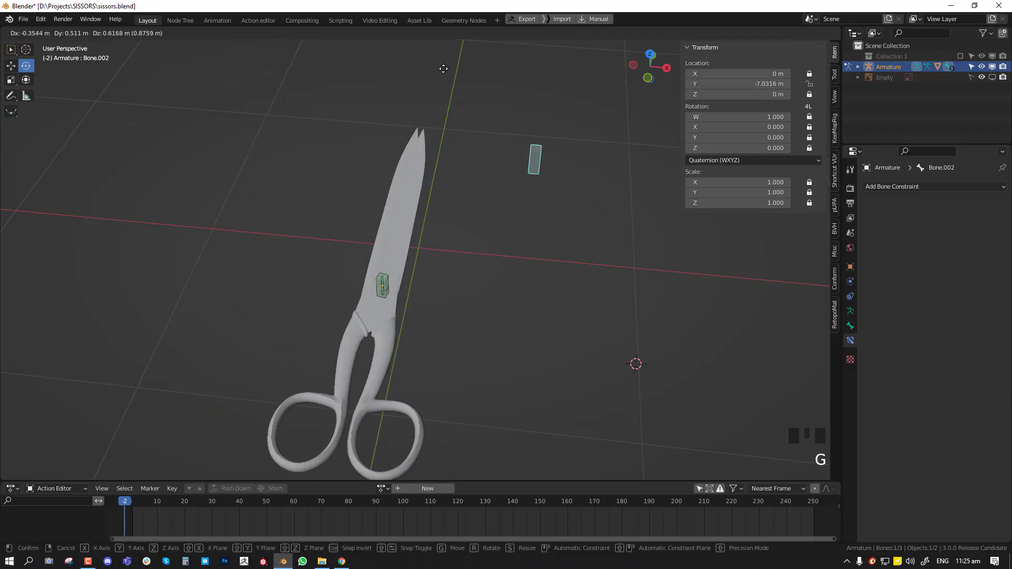
pyautogui.click(490, 72)
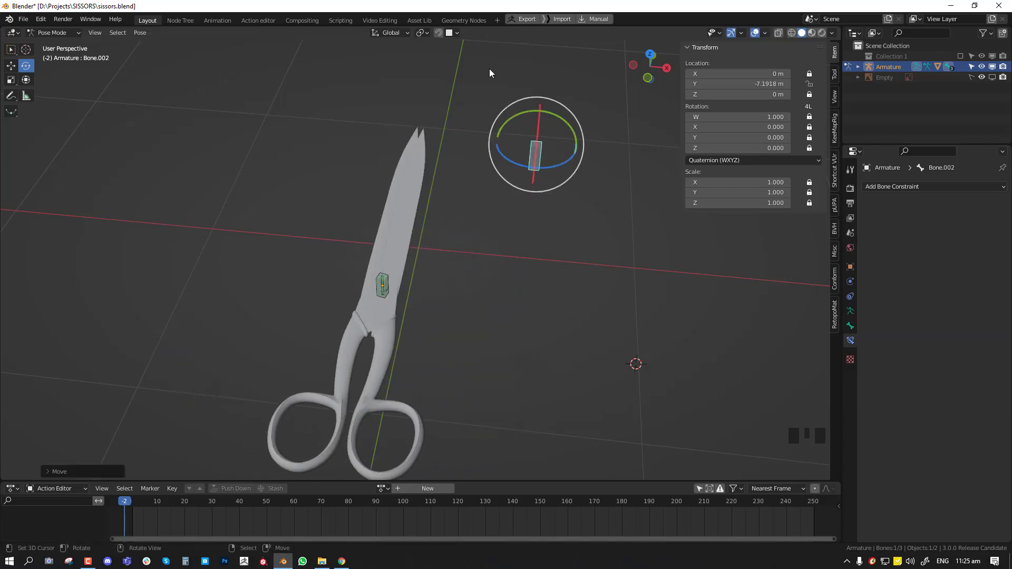
pyautogui.moveTo(399, 285); pyautogui.dragTo(464, 207, button='middle')
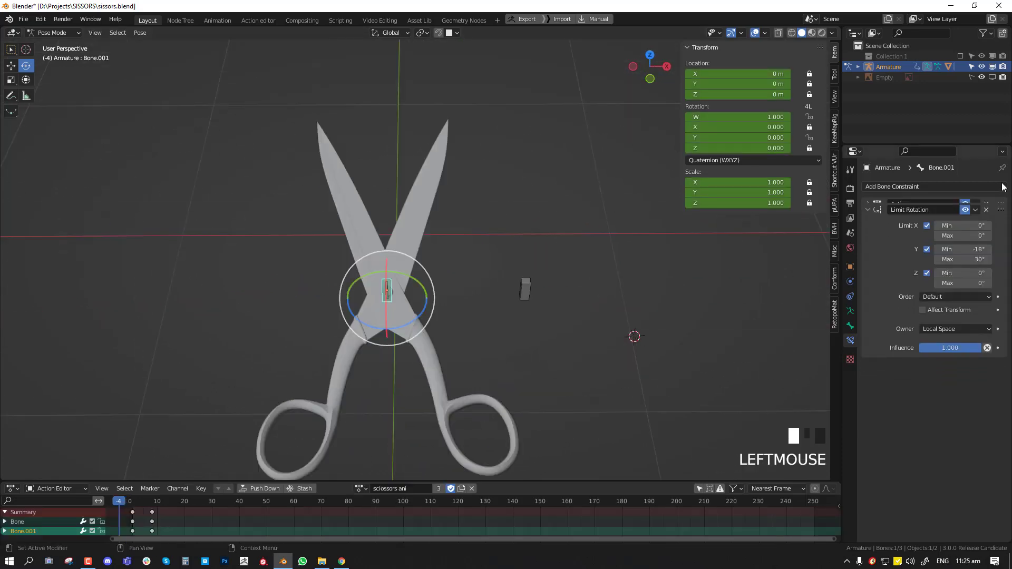
# Step: Move the Limit Rotation constraint above the Action constraints in the stacks of both pivot bones
pyautogui.moveTo(1004, 364); pyautogui.dragTo(1004, 177)
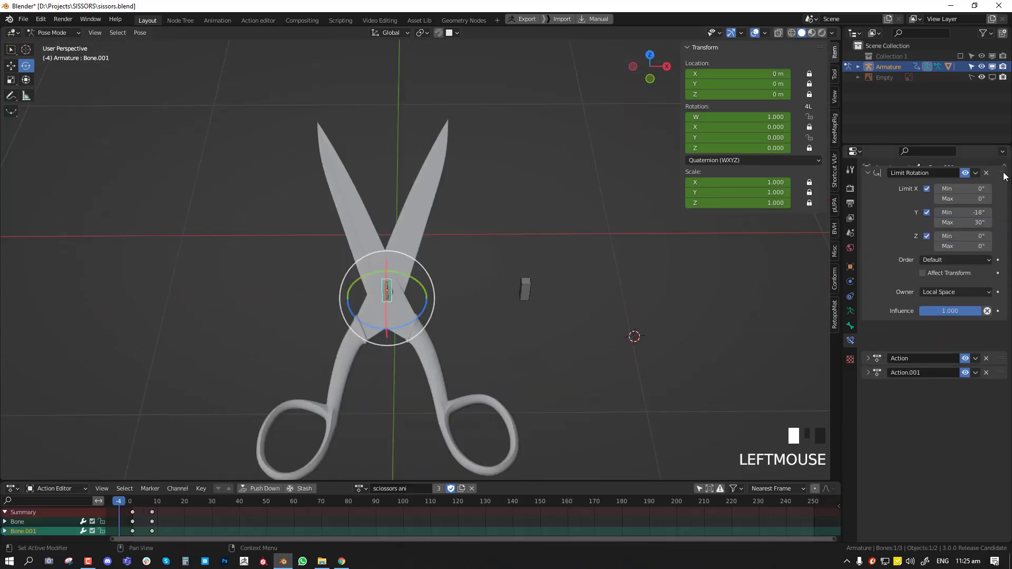
pyautogui.rightClick(388, 292)
pyautogui.click(868, 218)
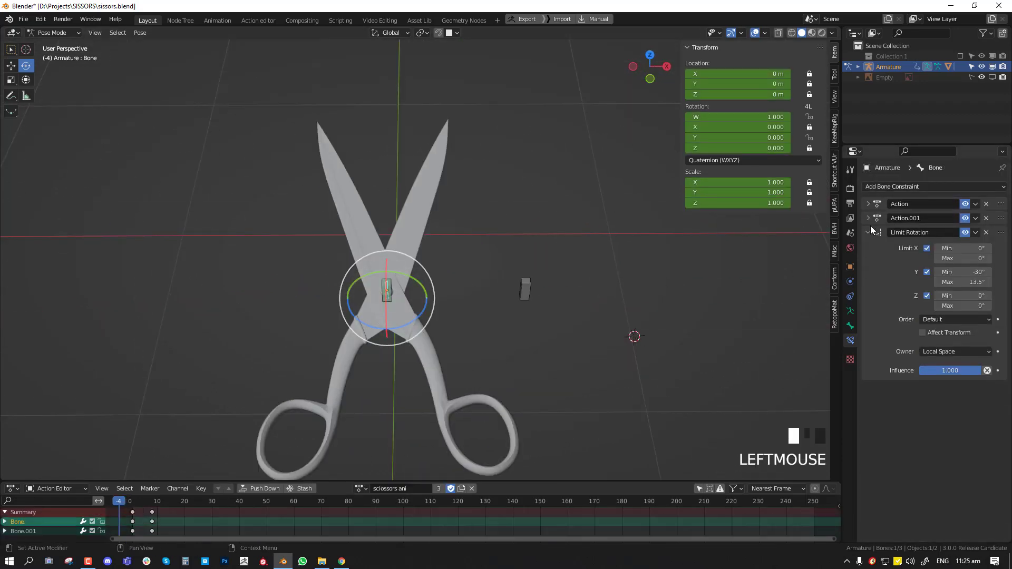
pyautogui.click(868, 232)
pyautogui.moveTo(999, 232); pyautogui.dragTo(987, 201)
# Step: Reset all bones' locations, and move the control bone to about -6.8 m in Y to test the closing blades
pyautogui.press('a')
pyautogui.hotkey('alt', 'g')
pyautogui.moveTo(529, 298)
pyautogui.mouseDown(button='middle')
pyautogui.moveTo(638, 277)
pyautogui.moveTo(533, 299)
pyautogui.mouseUp(button='middle')
pyautogui.click(529, 290)
pyautogui.press('g')
pyautogui.click(507, 154)
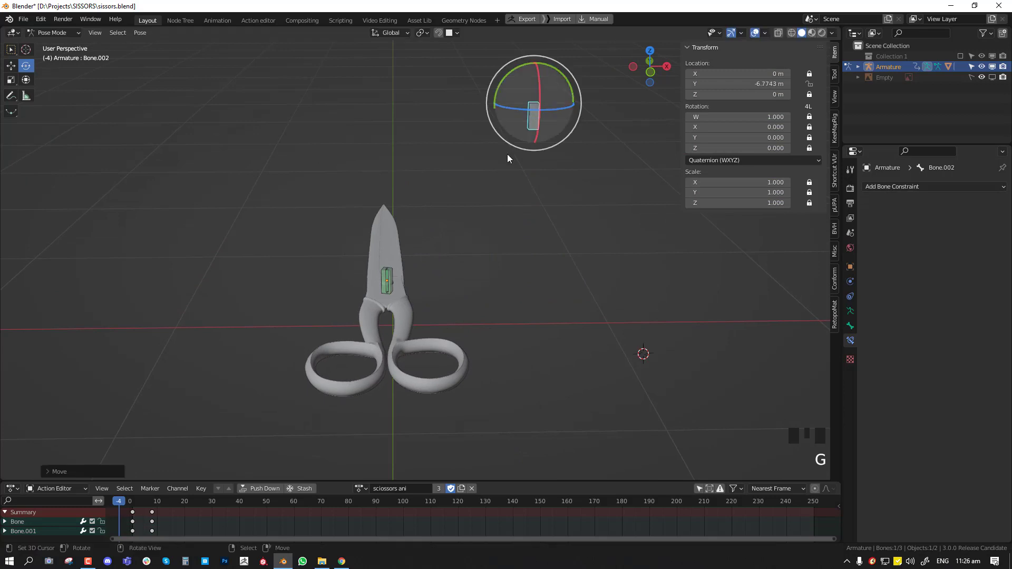
pyautogui.moveTo(507, 154); pyautogui.dragTo(382, 105, button='middle')
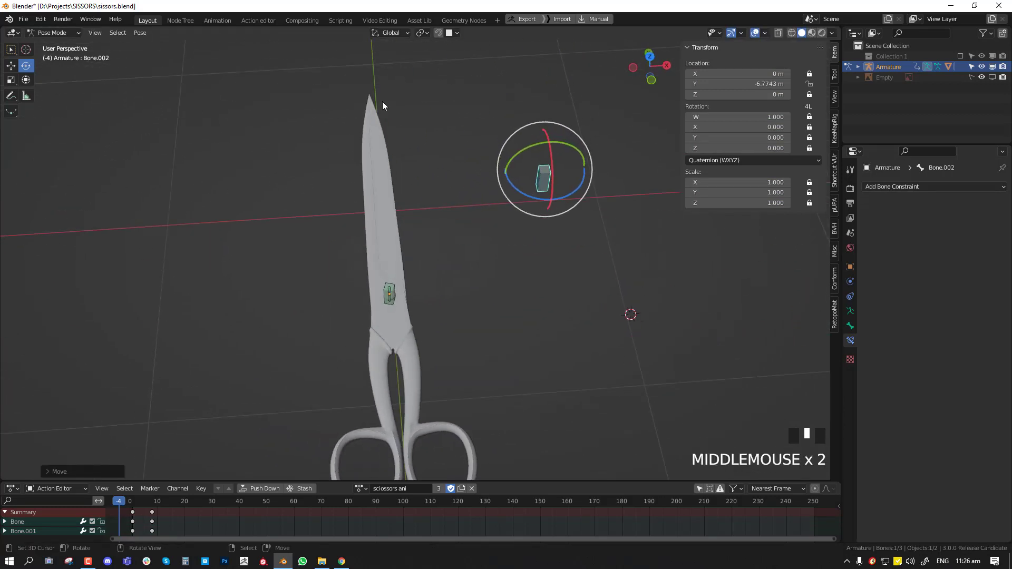
# Step: Reset the control bone, move it twice more along Y to test the blades, and clear all bones' rotation and location
pyautogui.moveTo(488, 256); pyautogui.dragTo(511, 189, button='middle')
pyautogui.hotkey('alt', 'g')
pyautogui.press('g')
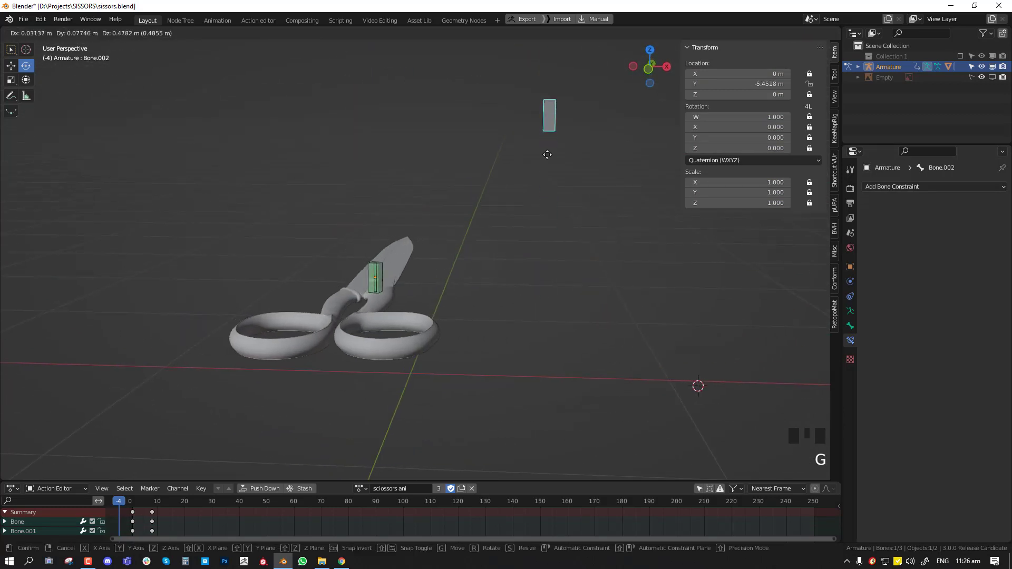
pyautogui.click(524, 154)
pyautogui.press('g')
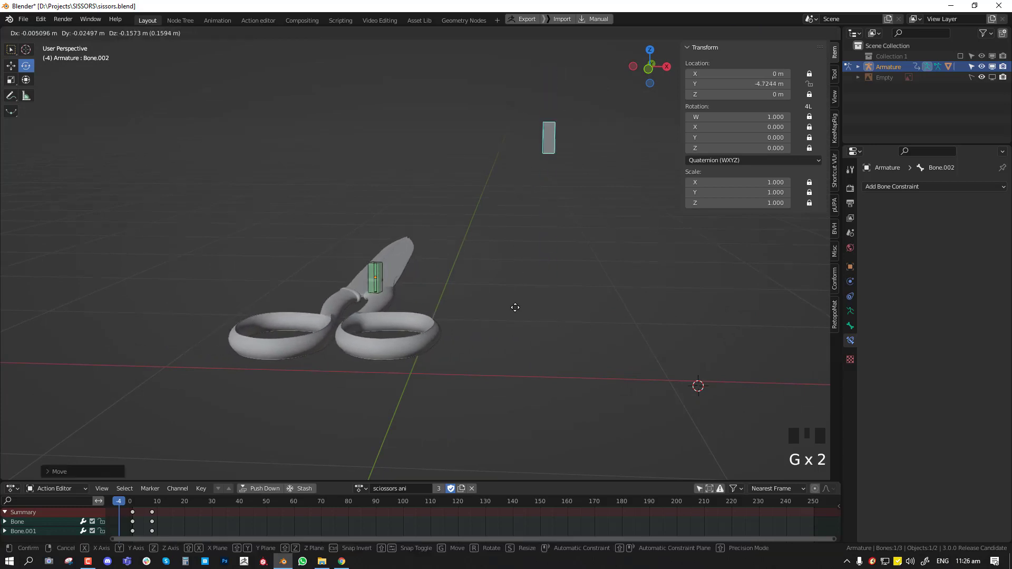
pyautogui.click(518, 169)
pyautogui.press('a')
pyautogui.hotkey('alt', 'r')
pyautogui.hotkey('alt', 'g')
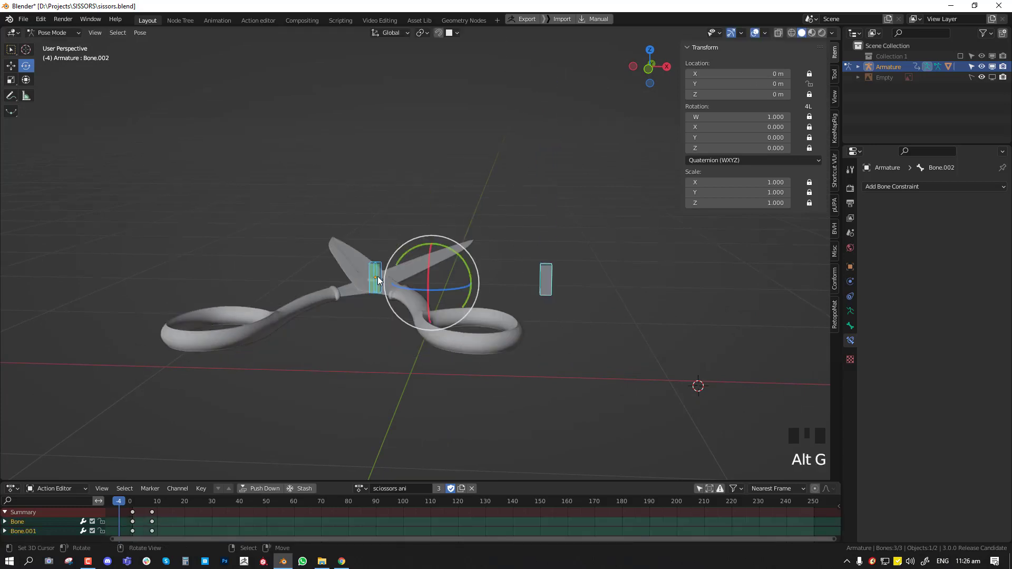
# Step: Hide the viewport toolbar and test the control bone's movement on the blades in top view
pyautogui.click(377, 276)
pyautogui.moveTo(377, 276); pyautogui.dragTo(390, 323, button='middle')
pyautogui.press('KP_7')
pyautogui.press('t')
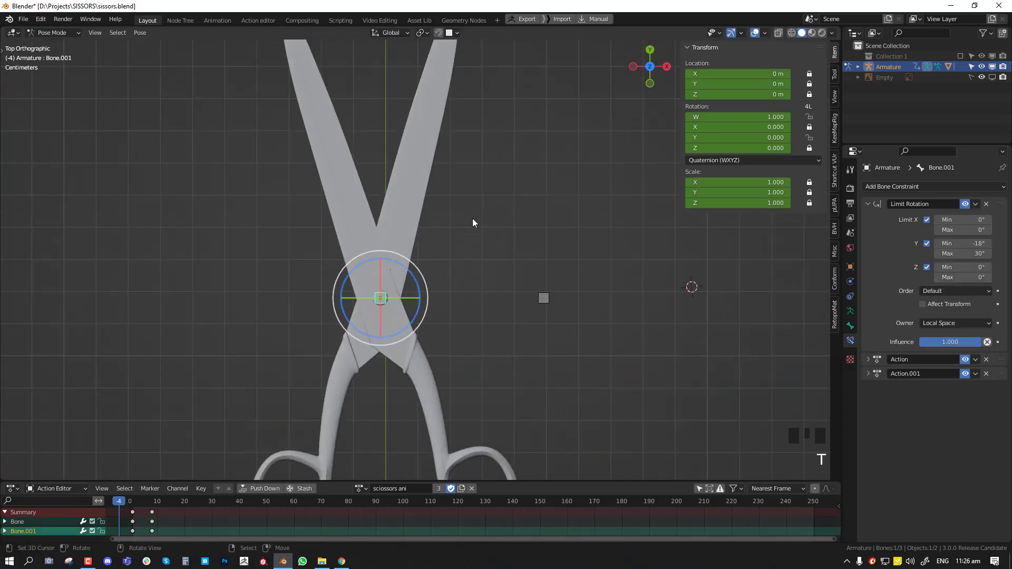
pyautogui.scroll(-2, 472, 218)
pyautogui.rightClick(507, 287)
pyautogui.press('g')
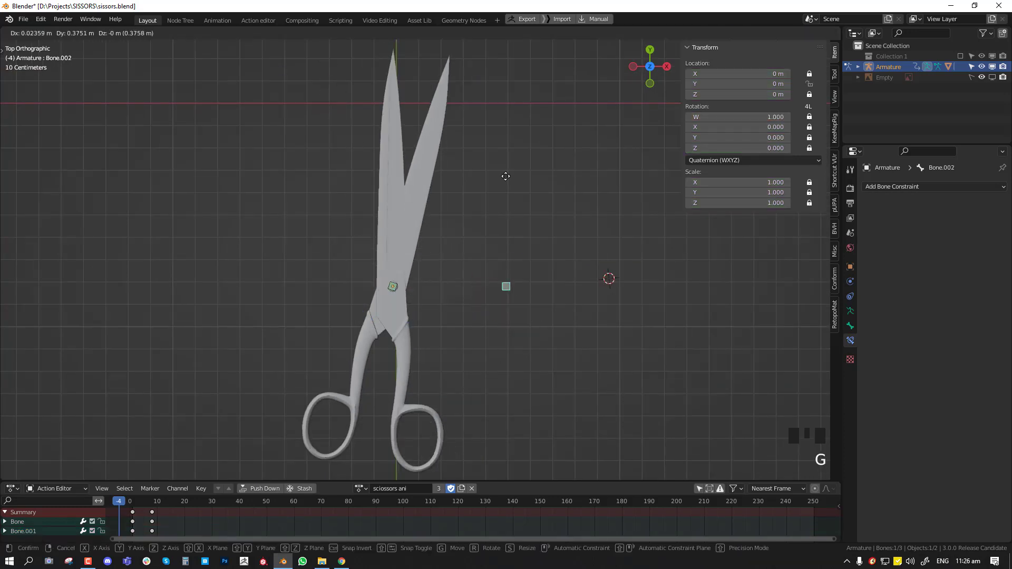
pyautogui.click(532, 321)
# Step: Test the control bone in the blade-opening direction from a perspective view, and clear all bones' rotation and location
pyautogui.moveTo(530, 325); pyautogui.dragTo(540, 258, button='middle')
pyautogui.press('g')
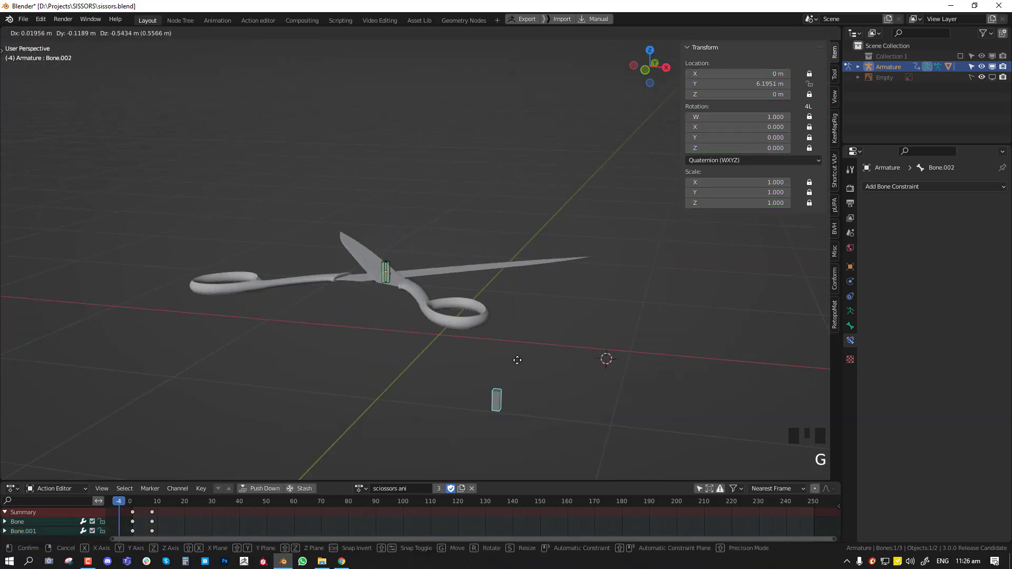
pyautogui.rightClick(470, 207)
pyautogui.press('a')
pyautogui.hotkey('alt', 'r')
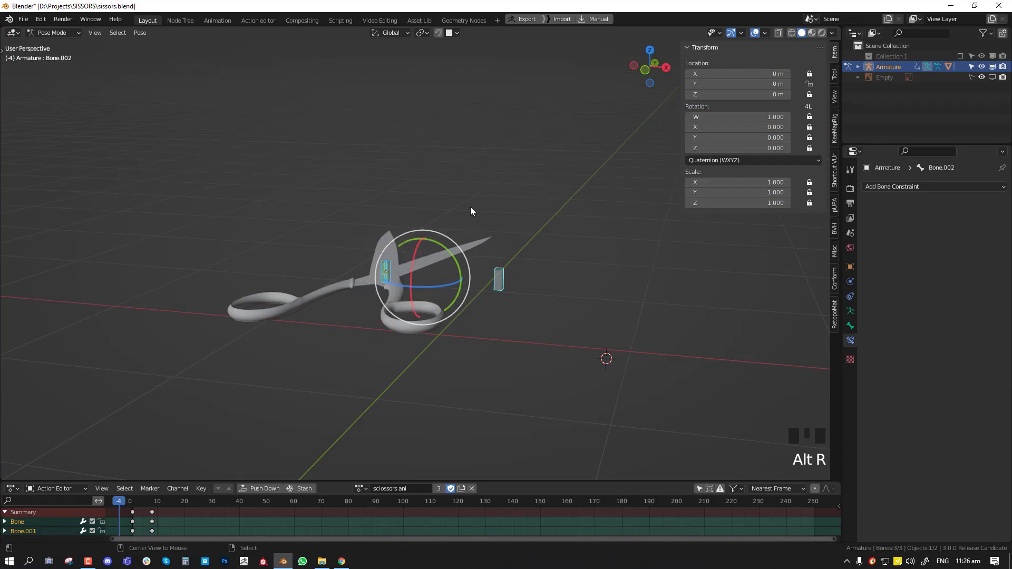
pyautogui.hotkey('alt', 'g')
pyautogui.scroll(2, 486, 287)
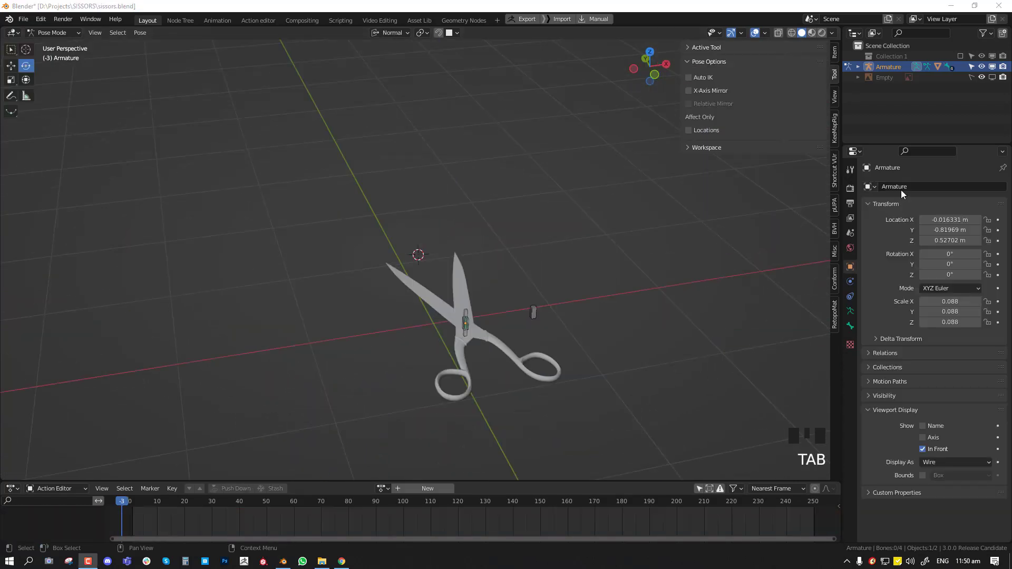
# Step: Examine the long central bone at the scissors' pivot by selecting it, trying a move, and viewing it from above
pyautogui.moveTo(527, 248); pyautogui.dragTo(451, 248, button='middle')
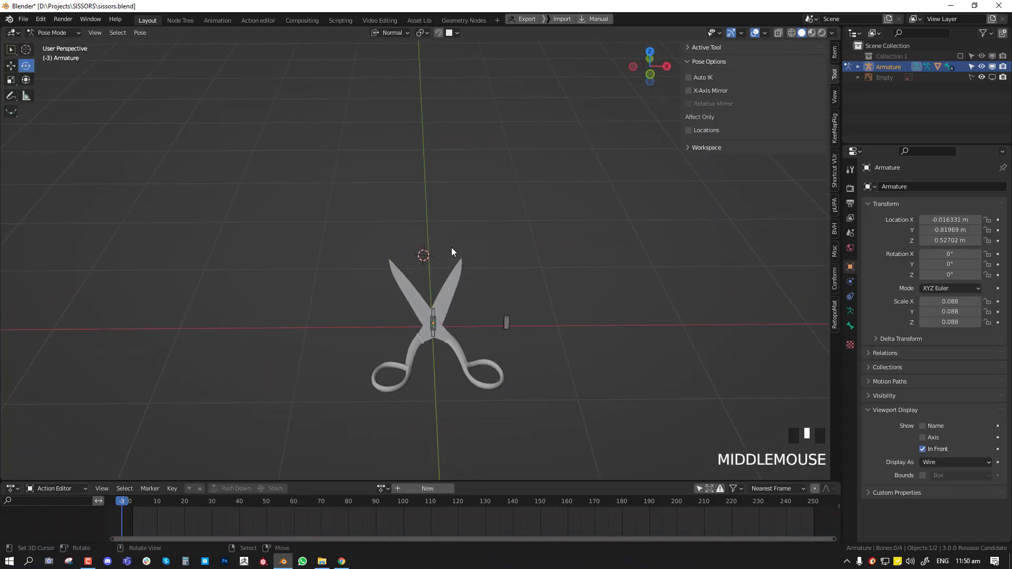
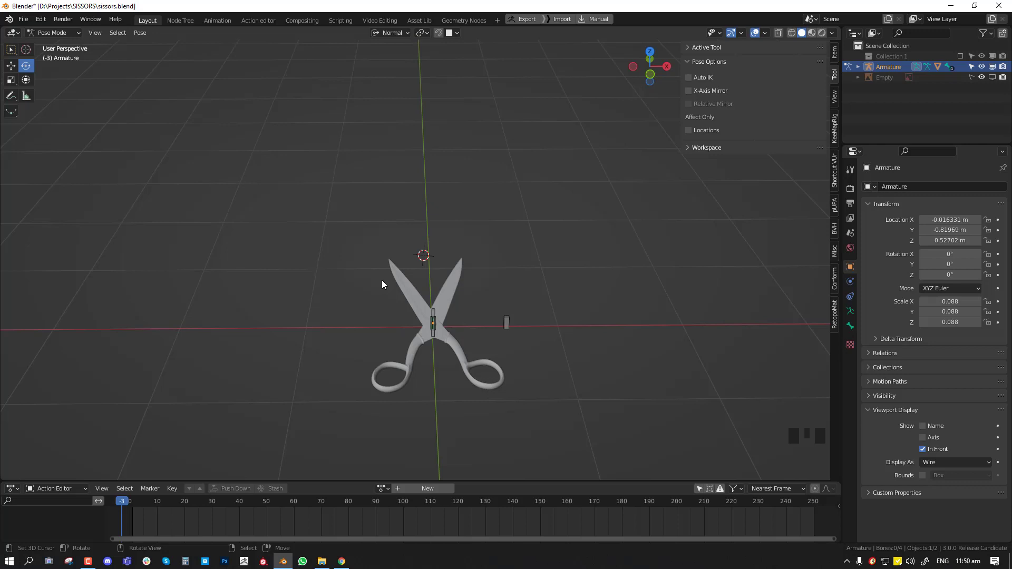
pyautogui.scroll(3, 432, 327)
pyautogui.click(443, 353)
pyautogui.moveTo(444, 353); pyautogui.dragTo(542, 294, button='middle')
pyautogui.press('g')
pyautogui.rightClick(473, 230)
pyautogui.scroll(-3, 473, 284)
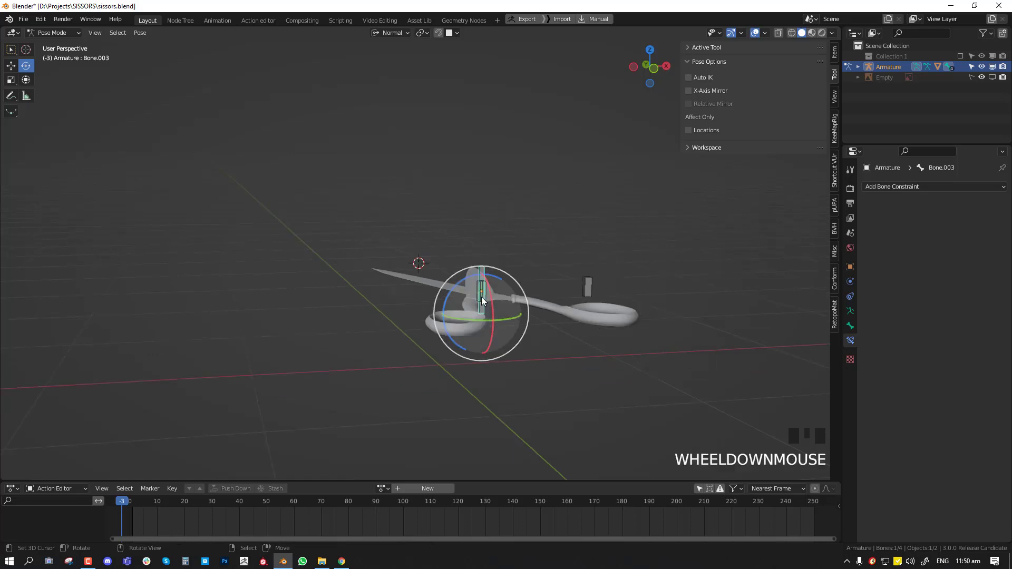
pyautogui.moveTo(473, 287); pyautogui.dragTo(473, 312, button='middle')
pyautogui.press('KP_7')
pyautogui.keyDown('shift'); pyautogui.moveTo(442, 398); pyautogui.dragTo(468, 252, button='middle'); pyautogui.keyUp('shift')
pyautogui.scroll(1, 405, 354)
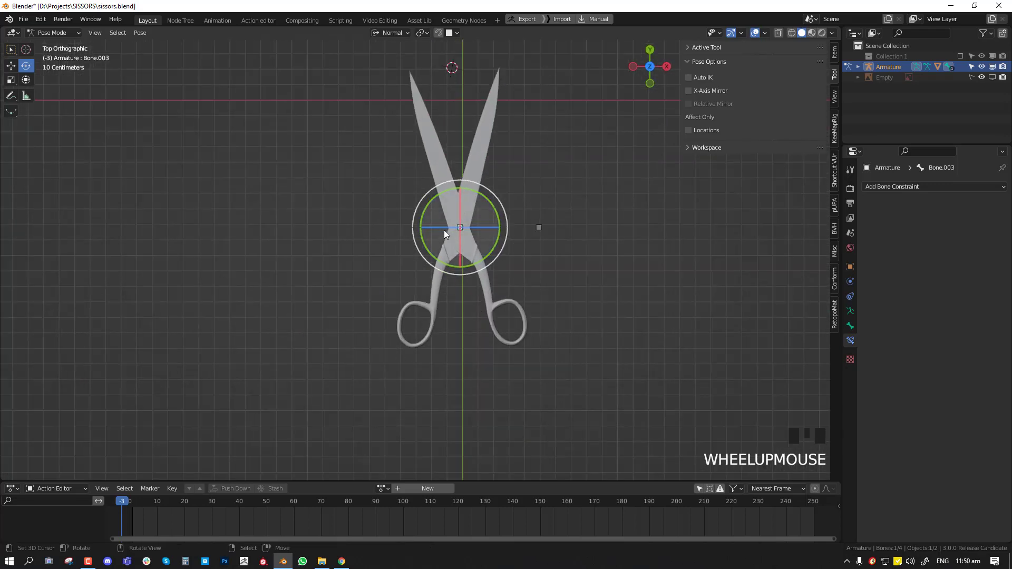
# Step: Enter Edit Mode on the armature and snap the 3D cursor to the selected central bone
pyautogui.moveTo(443, 230); pyautogui.dragTo(523, 200, button='middle')
pyautogui.press('Tab')
pyautogui.press('KP_7')
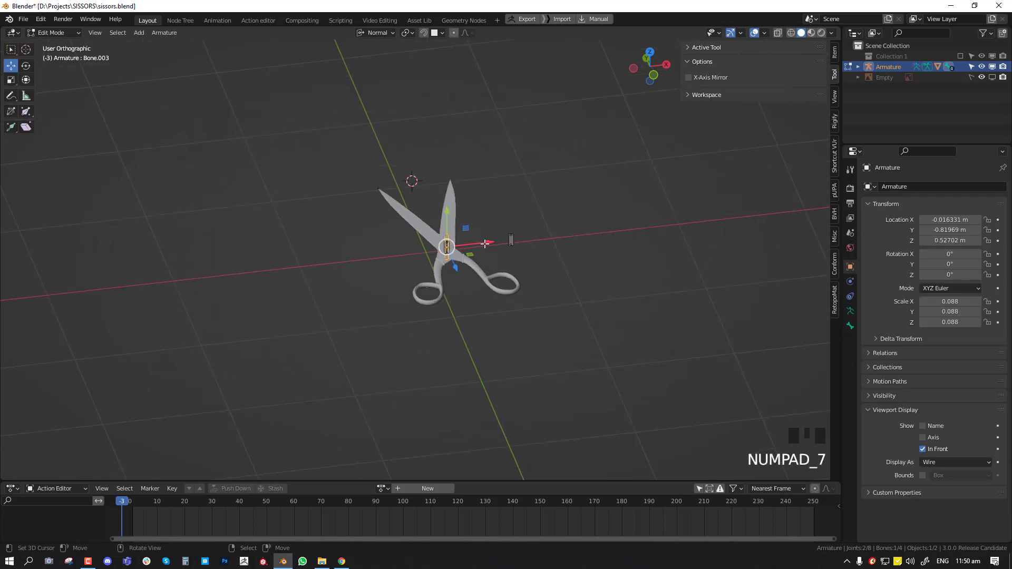
pyautogui.hotkey('shift', 's')
pyautogui.click(421, 340)
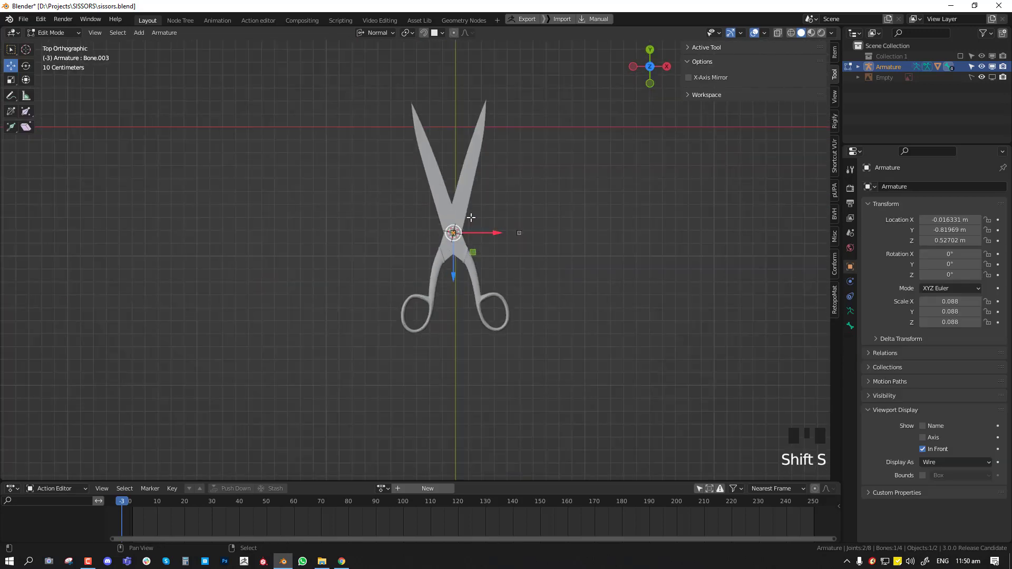
# Step: Duplicate the central bone twice in top view, placing one copy at the lower end of each finger loop
pyautogui.moveTo(471, 217); pyautogui.dragTo(490, 185, button='middle')
pyautogui.press('KP_7')
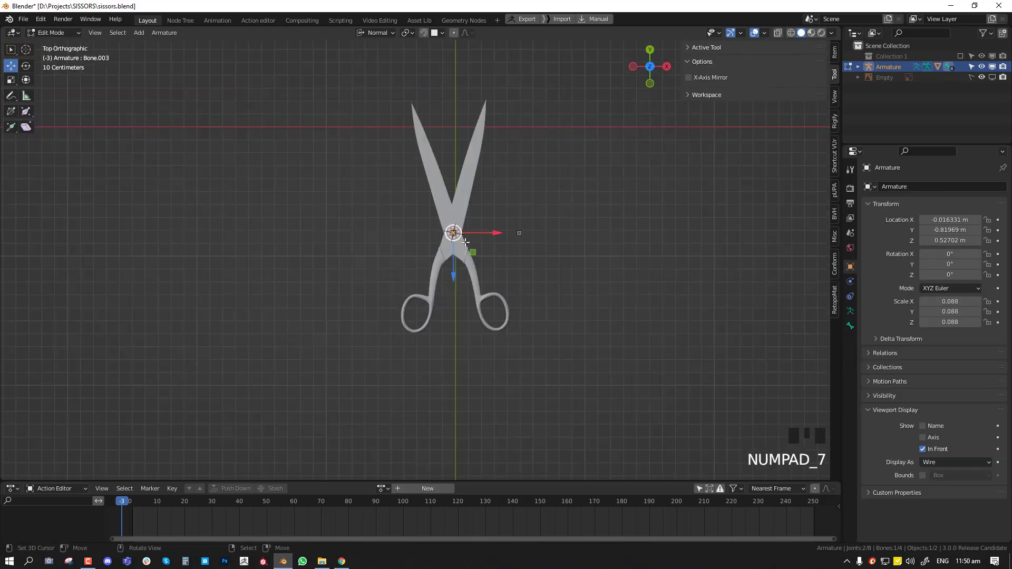
pyautogui.hotkey('shift', 'd')
pyautogui.click(427, 318)
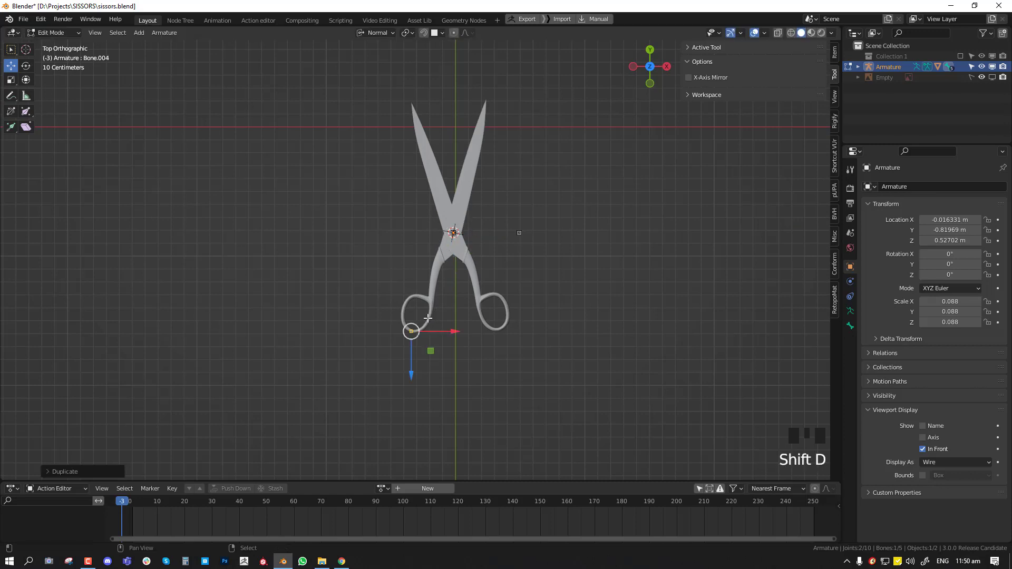
pyautogui.hotkey('shift', 'd')
pyautogui.click(506, 319)
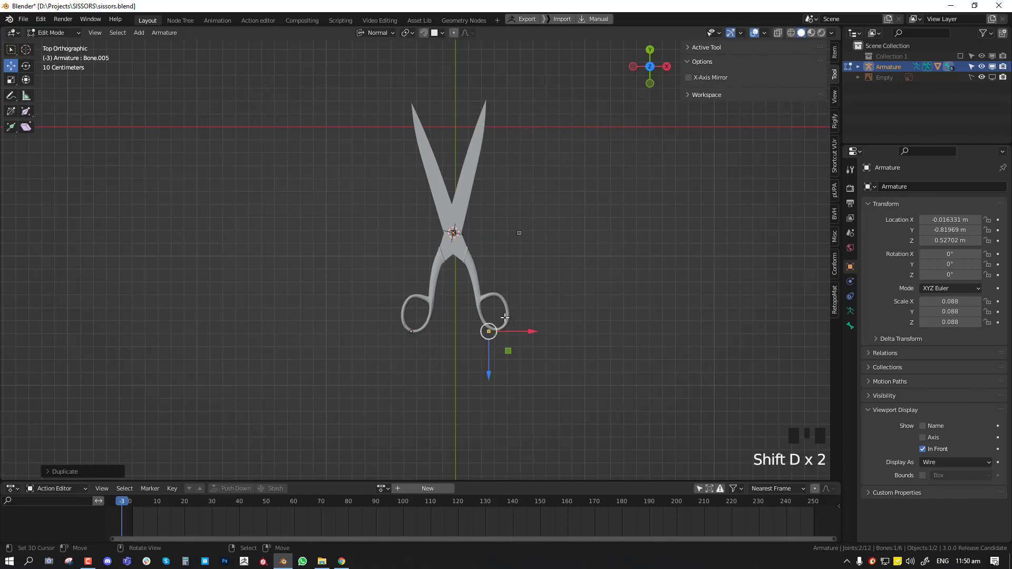
# Step: Select the bone copy at the left finger loop and move it to the loop's lower inner edge in top view
pyautogui.hotkey('alt', 'a')
pyautogui.hotkey('shift', 'z')
pyautogui.press('b')
pyautogui.moveTo(402, 318); pyautogui.dragTo(418, 339)
pyautogui.press('g')
pyautogui.click(422, 333)
pyautogui.hotkey('shift', 'z')
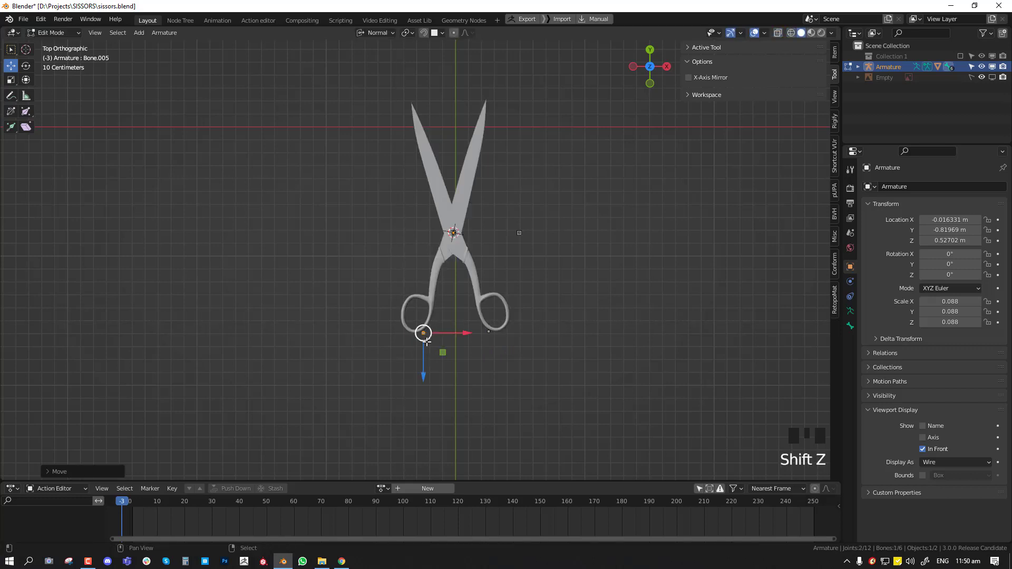
# Step: Duplicate the bone to a spot between the blade tips, and display the left finger-loop bone's transforms in Pose Mode
pyautogui.hotkey('shift', 'd')
pyautogui.click(460, 102)
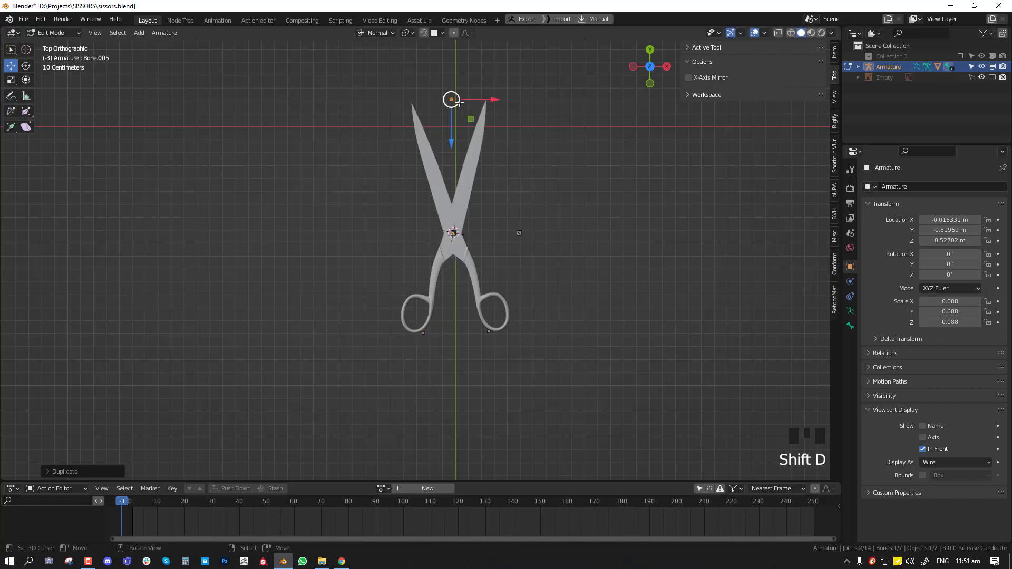
pyautogui.moveTo(442, 169); pyautogui.dragTo(507, 94, button='middle')
pyautogui.scroll(3, 507, 93)
pyautogui.press('Tab')
pyautogui.rightClick(526, 299)
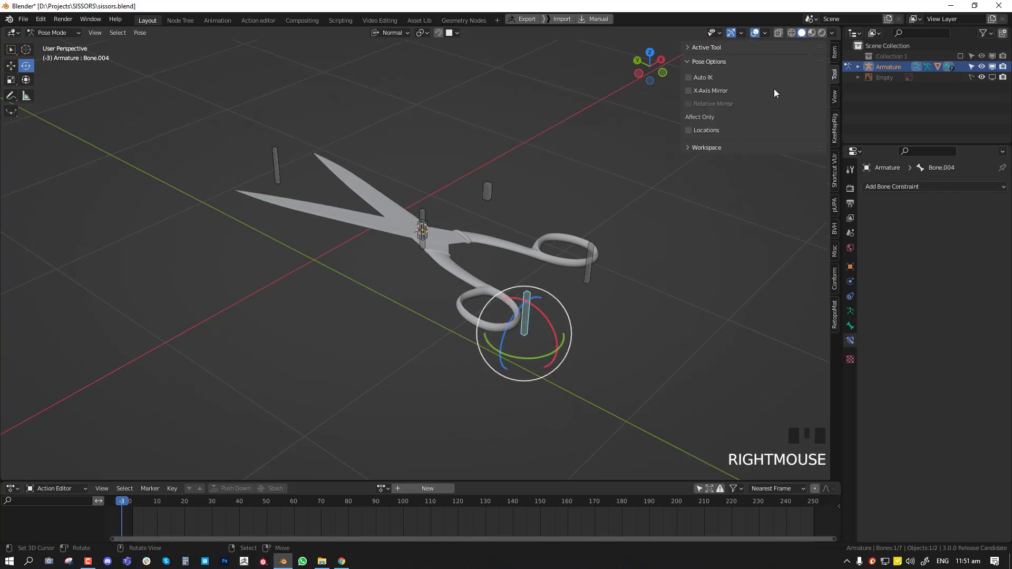
pyautogui.click(834, 51)
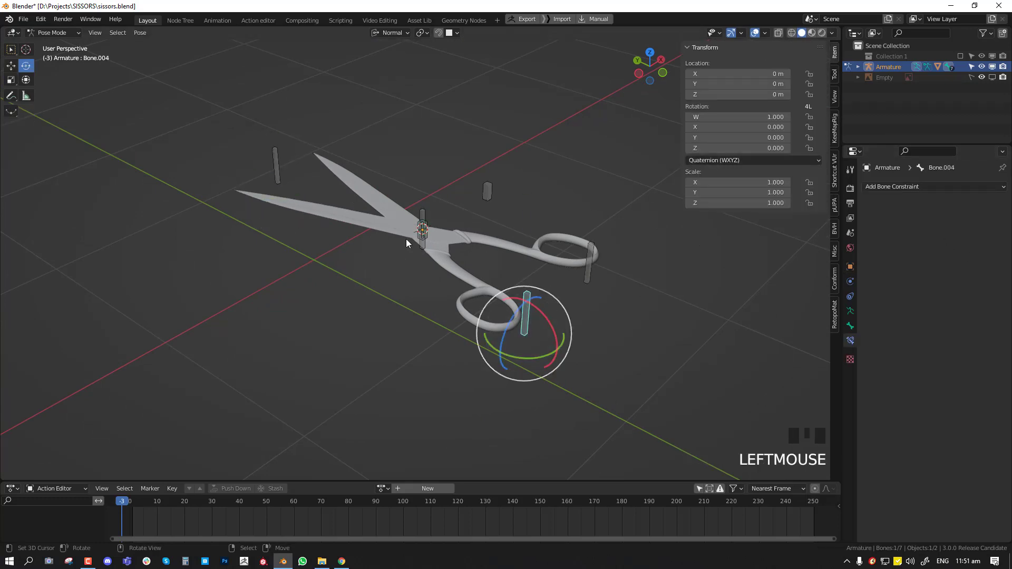
# Step: Parent the central pivot bone to the left finger-loop bone in Edit Mode with Keep Offset
pyautogui.moveTo(406, 240); pyautogui.dragTo(346, 170, button='middle')
pyautogui.moveTo(448, 195); pyautogui.dragTo(388, 220, button='middle')
pyautogui.rightClick(443, 221)
pyautogui.press('Tab')
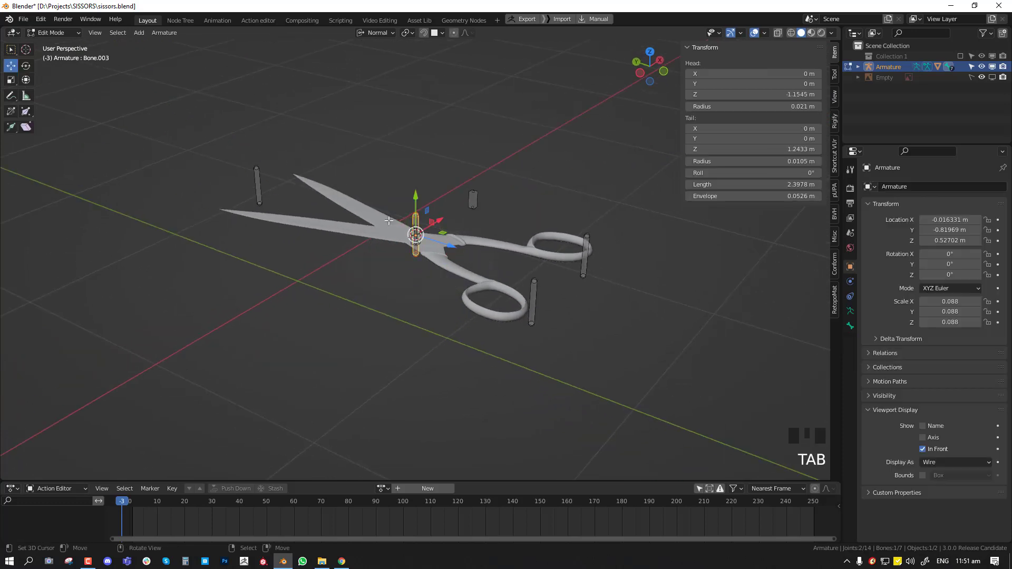
pyautogui.keyDown('shift'); pyautogui.rightClick(537, 299); pyautogui.keyUp('shift')
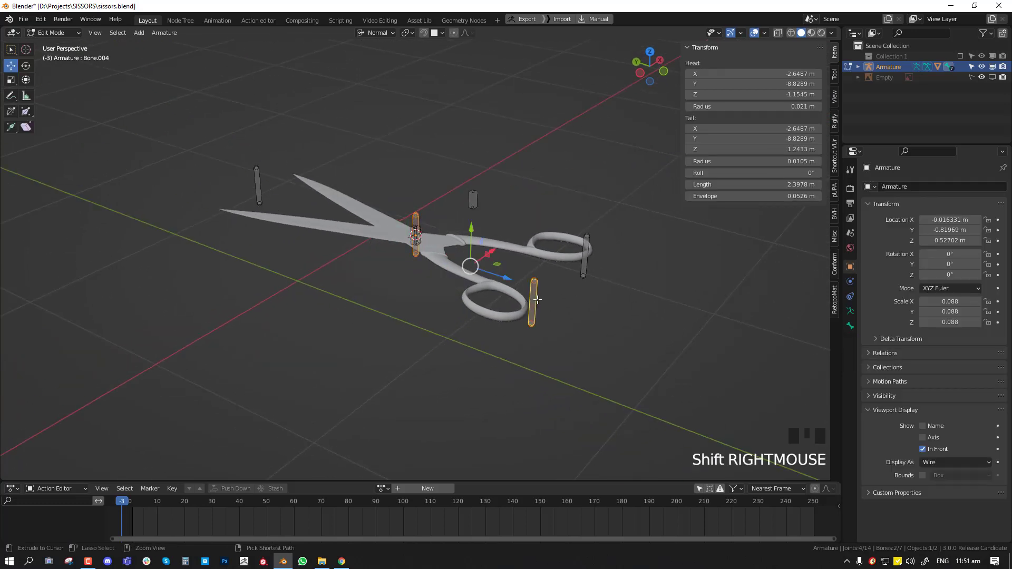
pyautogui.hotkey('ctrl', 'p')
pyautogui.click(538, 301)
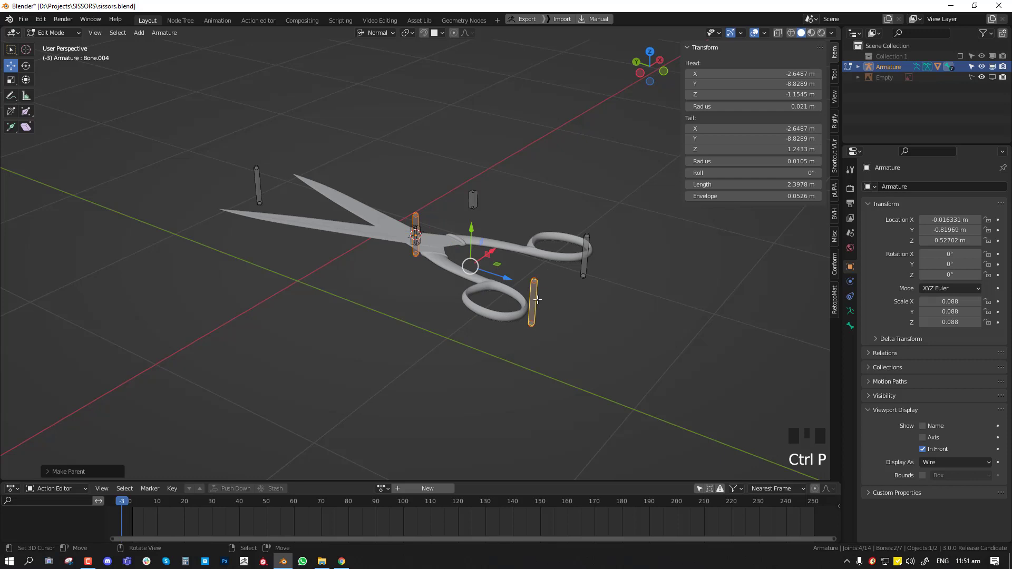
# Step: Parent the left finger-loop bone to the right one, and the right one to the blade-tip bone, with Keep Offset
pyautogui.rightClick(534, 298)
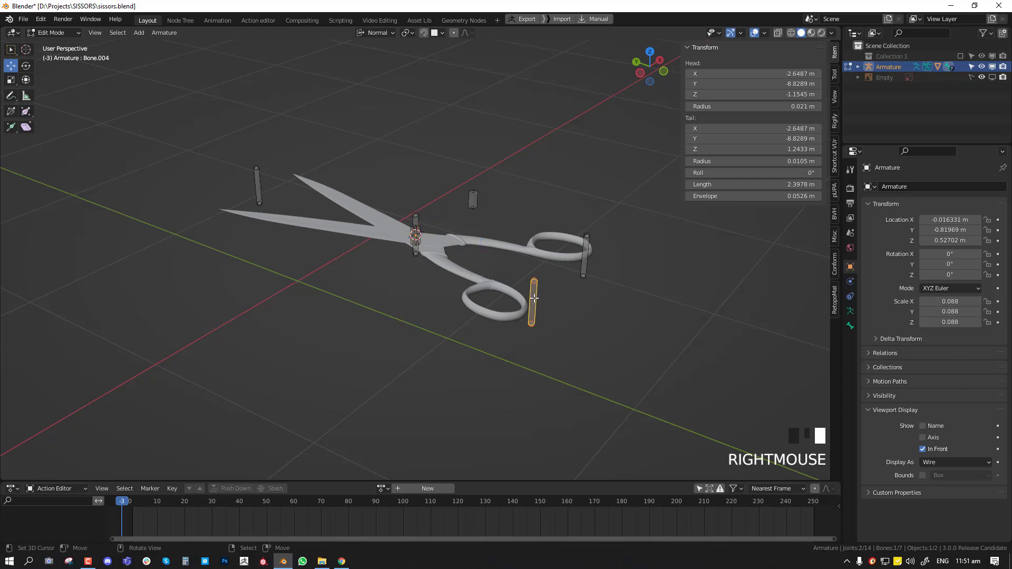
pyautogui.keyDown('shift'); pyautogui.rightClick(587, 253); pyautogui.keyUp('shift')
pyautogui.hotkey('ctrl', 'p')
pyautogui.click(586, 254)
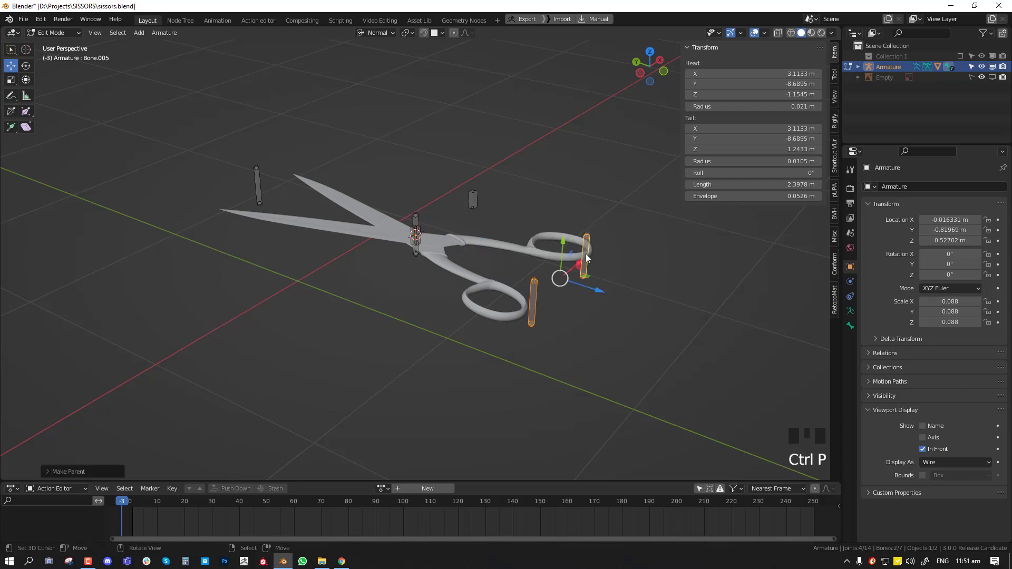
pyautogui.rightClick(585, 255)
pyautogui.keyDown('shift'); pyautogui.rightClick(257, 184); pyautogui.keyUp('shift')
pyautogui.hotkey('ctrl', 'p')
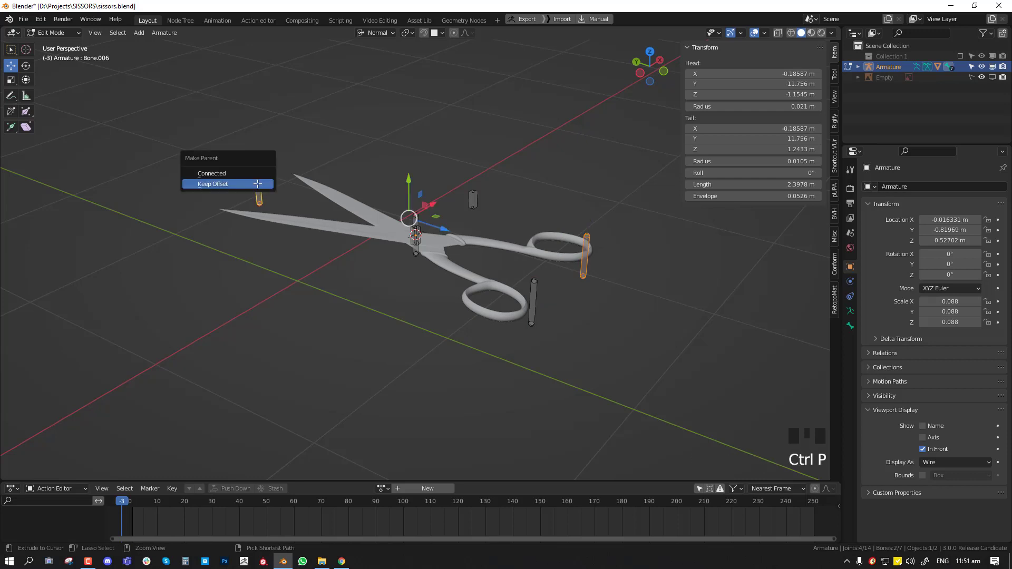
pyautogui.click(257, 184)
# Step: Test the left and right finger-loop bones in Pose Mode by rotating each and cancelling the rotation
pyautogui.press('Tab')
pyautogui.moveTo(427, 254); pyautogui.dragTo(489, 300, button='middle')
pyautogui.hotkey('alt', 'a')
pyautogui.rightClick(515, 318)
pyautogui.press('r')
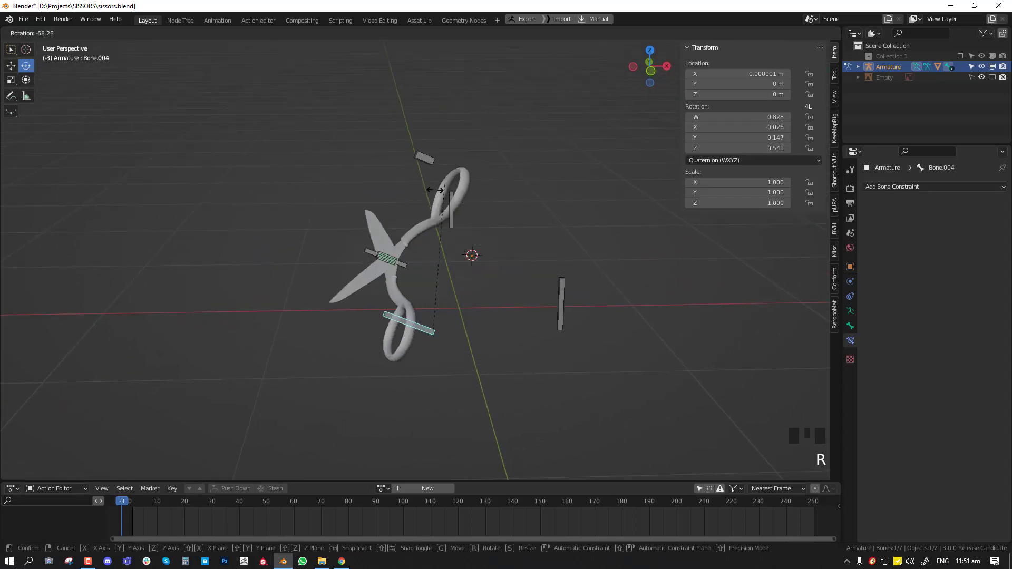
pyautogui.rightClick(495, 264)
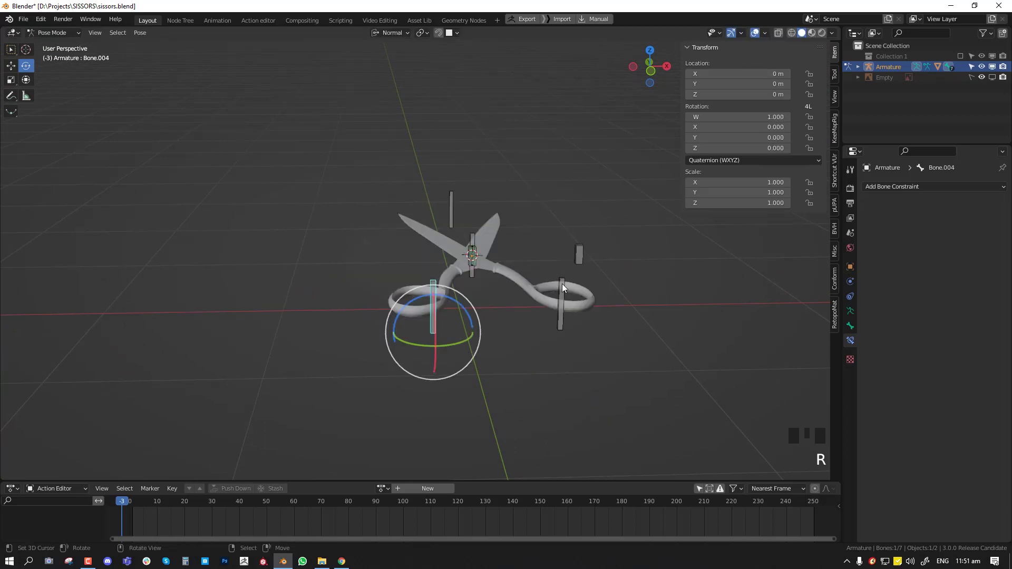
pyautogui.rightClick(563, 286)
pyautogui.press('r')
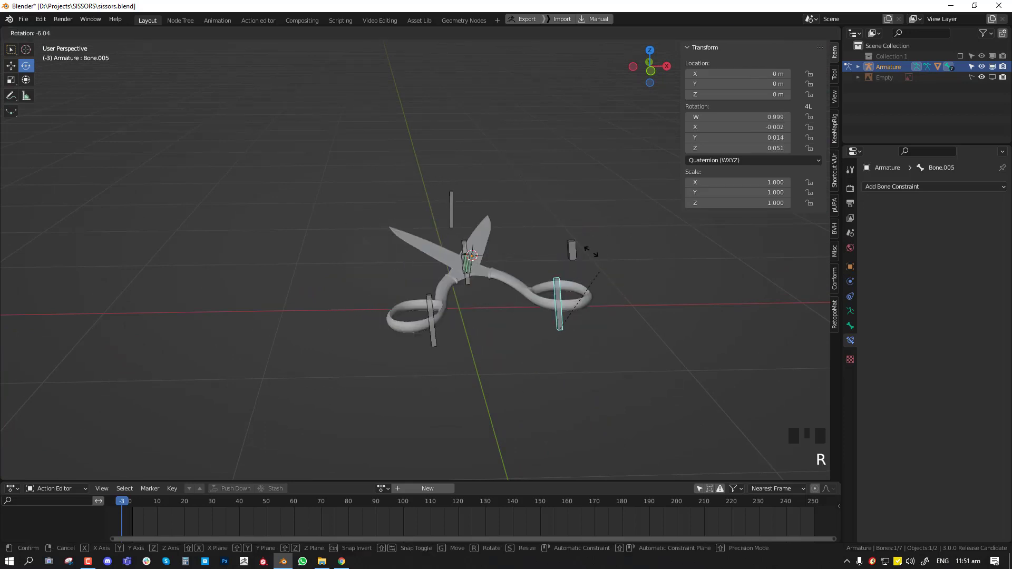
pyautogui.rightClick(583, 248)
# Step: Test the blade-tip bone with a trackball rotation and the central bone with a plain rotation, cancelling both
pyautogui.rightClick(447, 203)
pyautogui.press('r')
pyautogui.press('r')
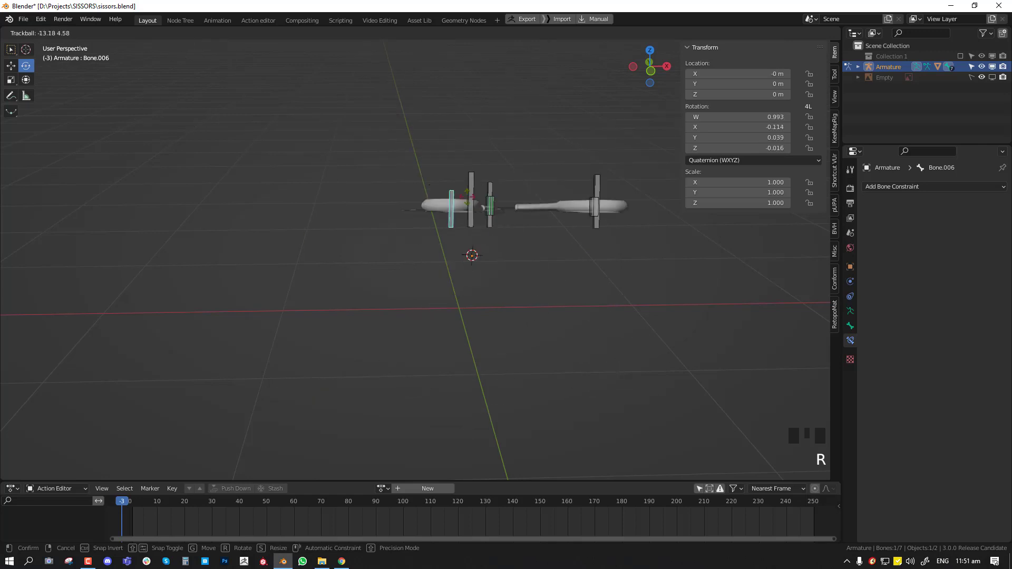
pyautogui.rightClick(472, 203)
pyautogui.rightClick(475, 244)
pyautogui.press('r')
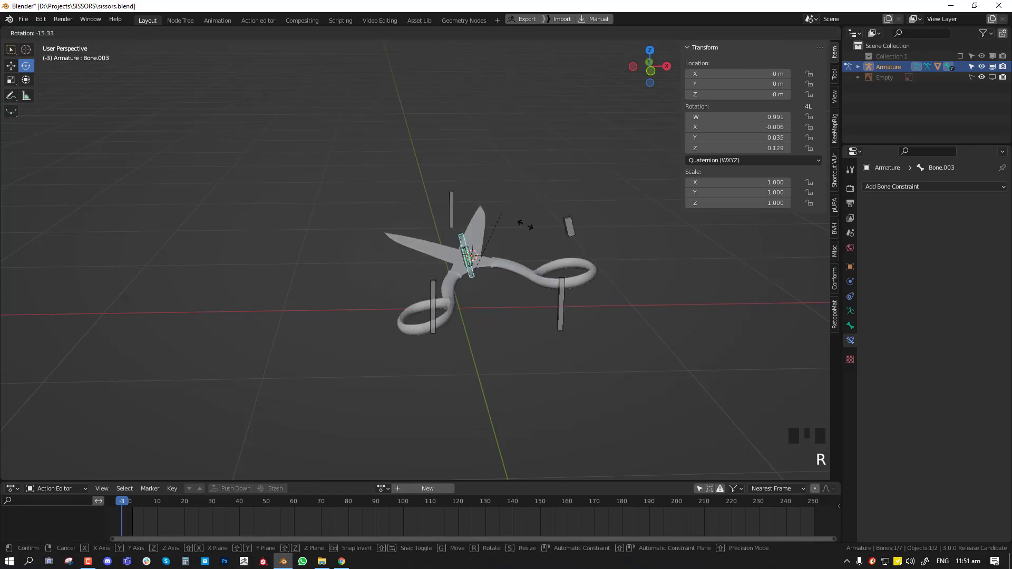
pyautogui.rightClick(526, 247)
# Step: Trackball-rotate the left finger-loop bone in front view until the scissors stand upright, and shift it slightly
pyautogui.press('KP_1')
pyautogui.hotkey('ctrl', 'Tab')
pyautogui.rightClick(426, 248)
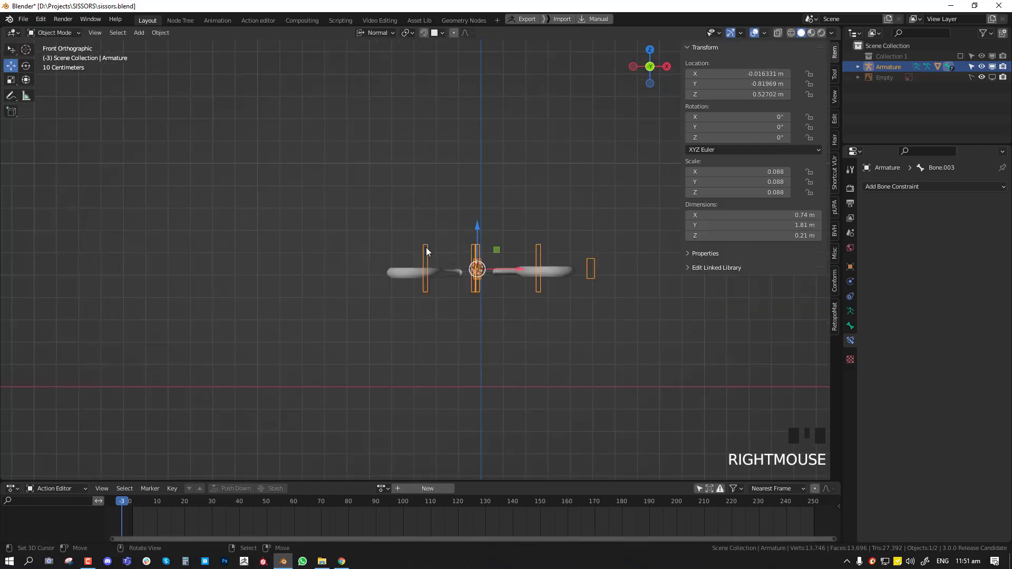
pyautogui.press('r')
pyautogui.press('r')
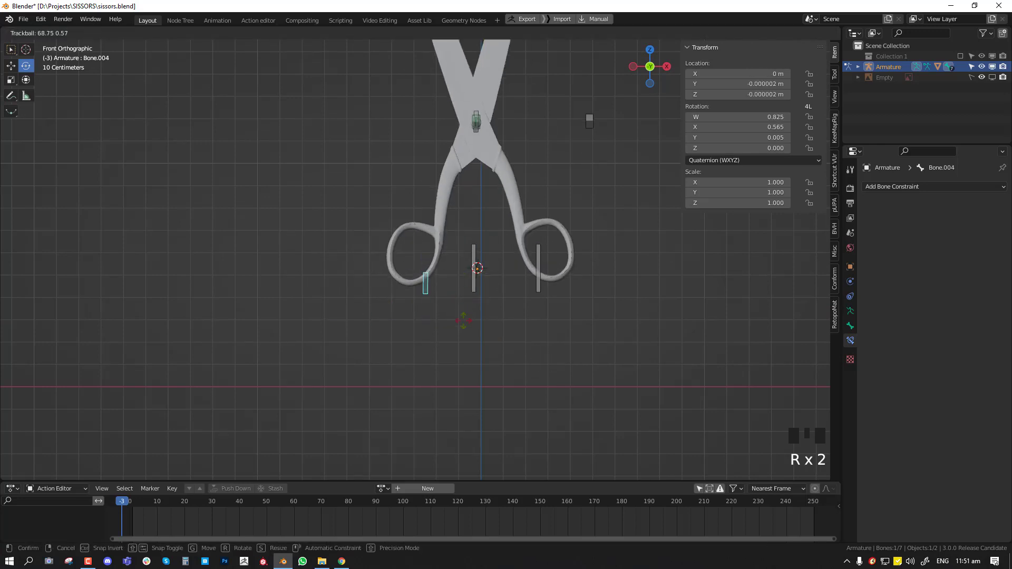
pyautogui.click(462, 327)
pyautogui.press('g')
pyautogui.click(444, 333)
# Step: Rotate the left finger-loop bone again from a side angle to adjust the scissors' tilt
pyautogui.moveTo(466, 316); pyautogui.dragTo(632, 267, button='middle')
pyautogui.scroll(-2, 631, 263)
pyautogui.moveTo(578, 215); pyautogui.dragTo(483, 247, button='middle')
pyautogui.press('r')
pyautogui.click(612, 247)
pyautogui.press('KP_3')
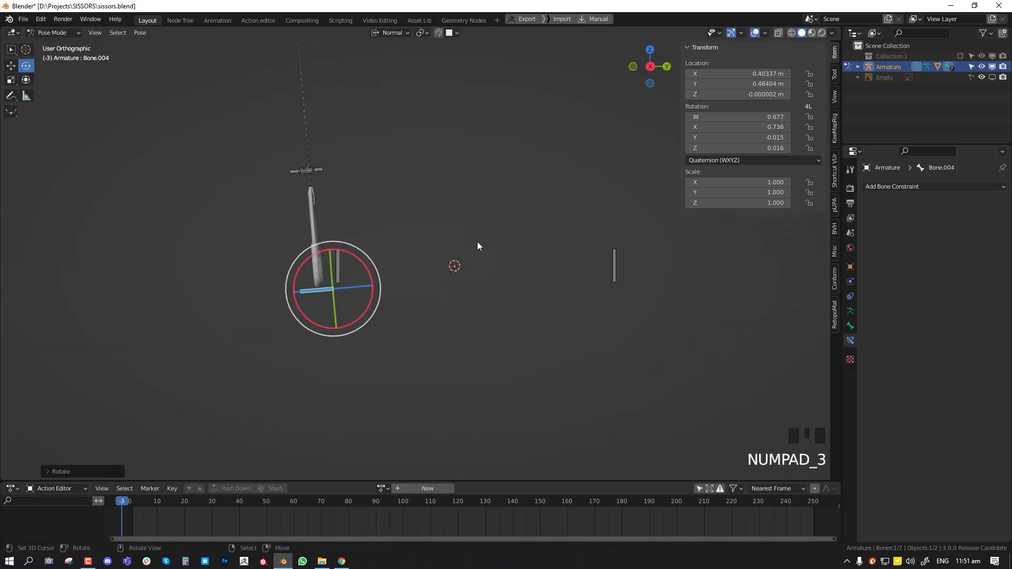
# Step: Test the right finger-loop bone in front view by rotating it and cancelling the rotation
pyautogui.press('KP_1')
pyautogui.click(501, 264)
pyautogui.press('r')
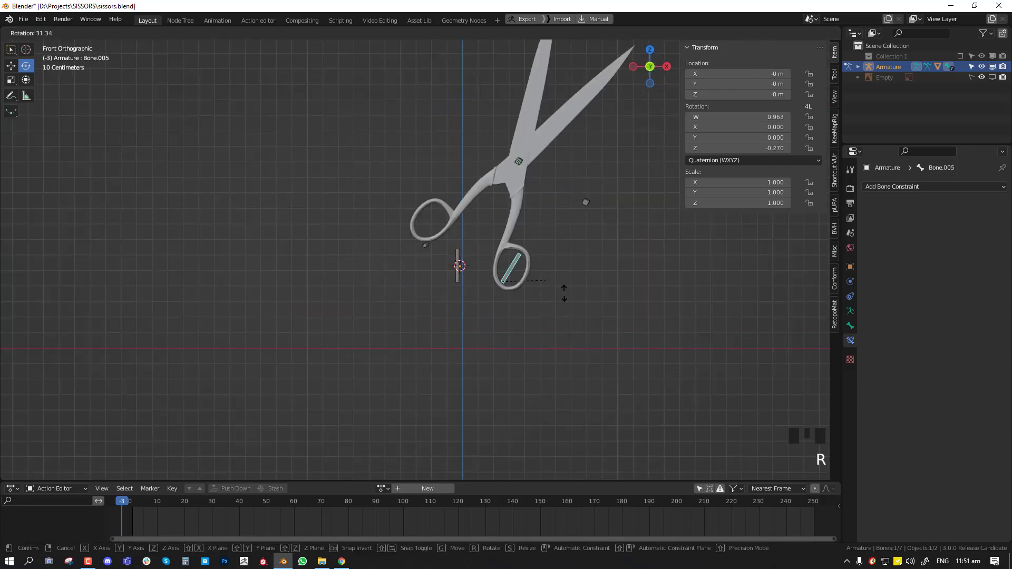
pyautogui.rightClick(539, 292)
pyautogui.scroll(-3, 424, 260)
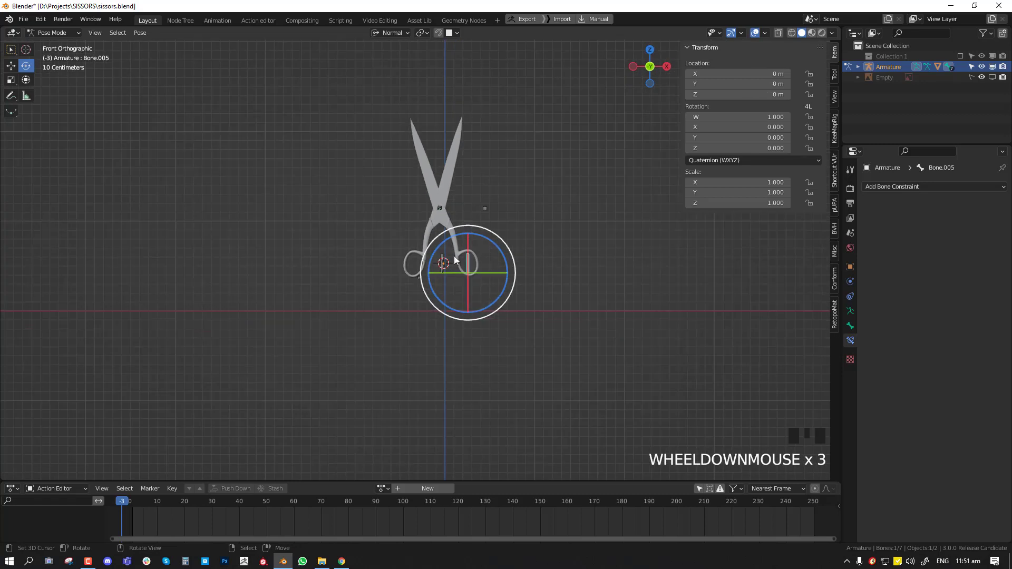
# Step: Test moving the blade-tip bone and the central pivot bone in turn, cancelling both moves
pyautogui.rightClick(444, 260)
pyautogui.press('g')
pyautogui.rightClick(472, 233)
pyautogui.moveTo(448, 195); pyautogui.dragTo(412, 211, button='middle')
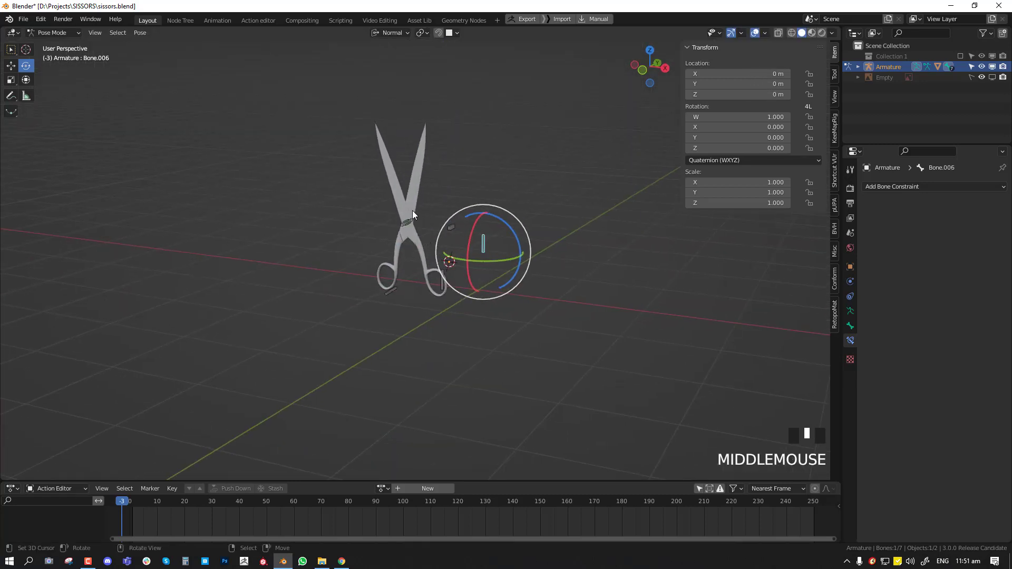
pyautogui.rightClick(419, 220)
pyautogui.press('g')
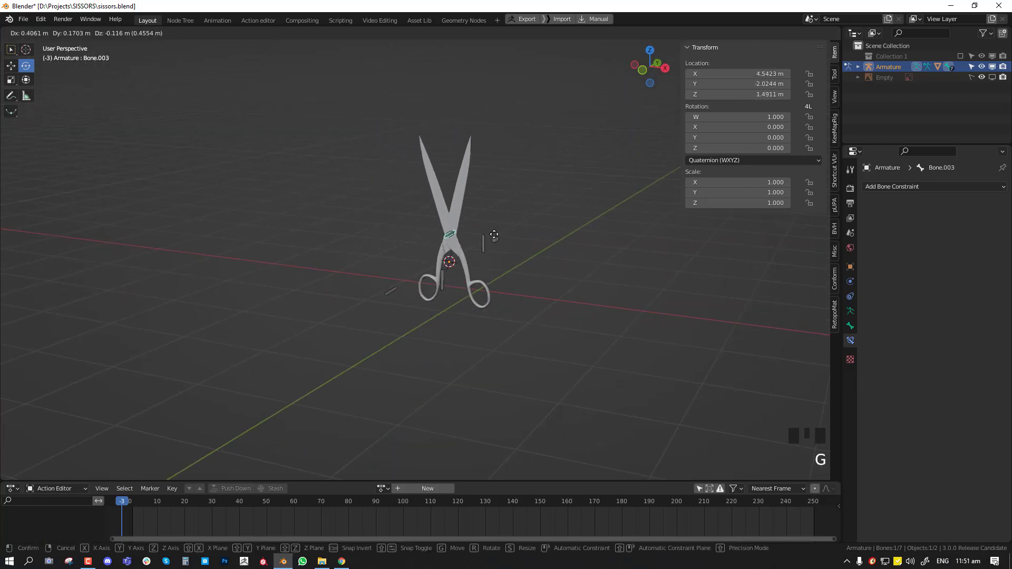
pyautogui.rightClick(462, 238)
# Step: Clear the pose of all bones so the armature is back at its rest position
pyautogui.press('a')
pyautogui.hotkey('alt', 'g')
pyautogui.moveTo(464, 234); pyautogui.dragTo(549, 288, button='middle')
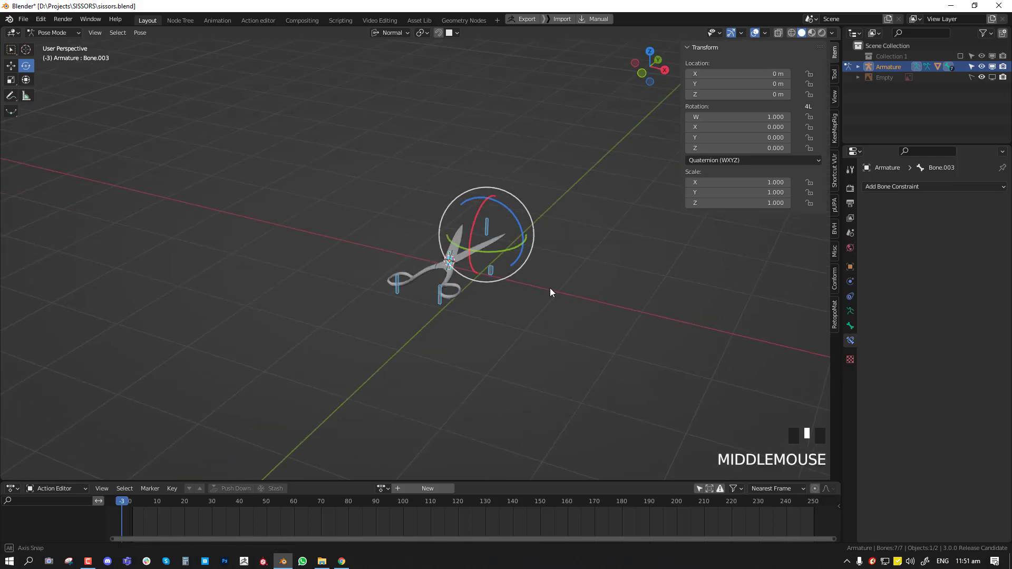
pyautogui.scroll(2, 509, 189)
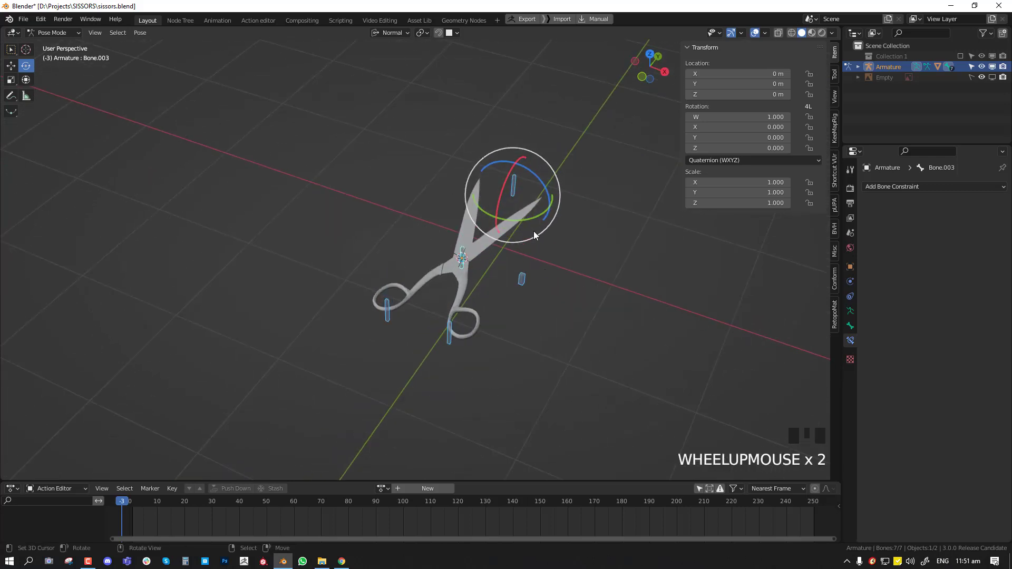
pyautogui.moveTo(397, 305); pyautogui.dragTo(501, 239, button='middle')
pyautogui.scroll(1, 501, 239)
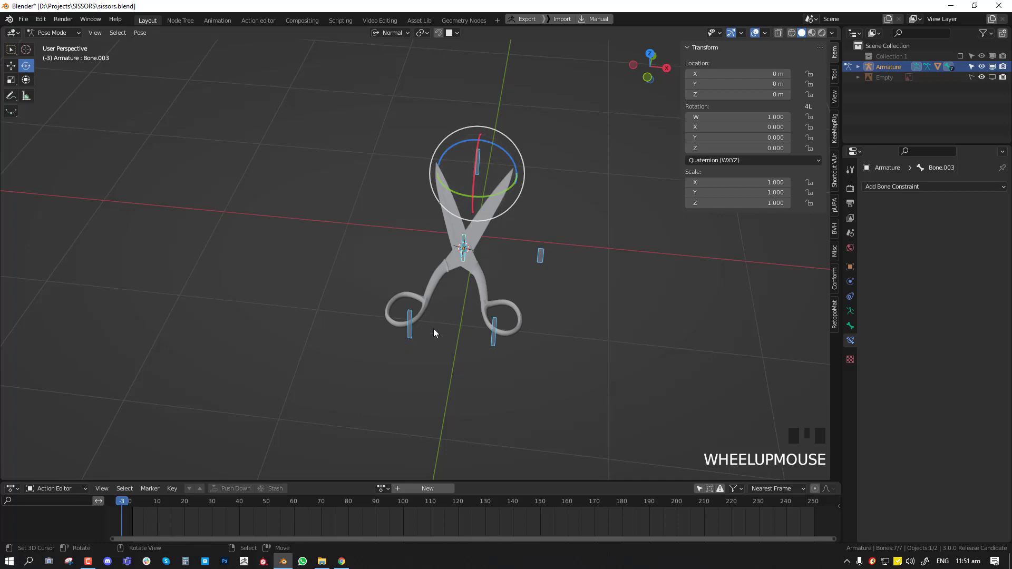
# Step: Clear the parents of the blade-tip and finger-loop bones in Edit Mode
pyautogui.rightClick(478, 165)
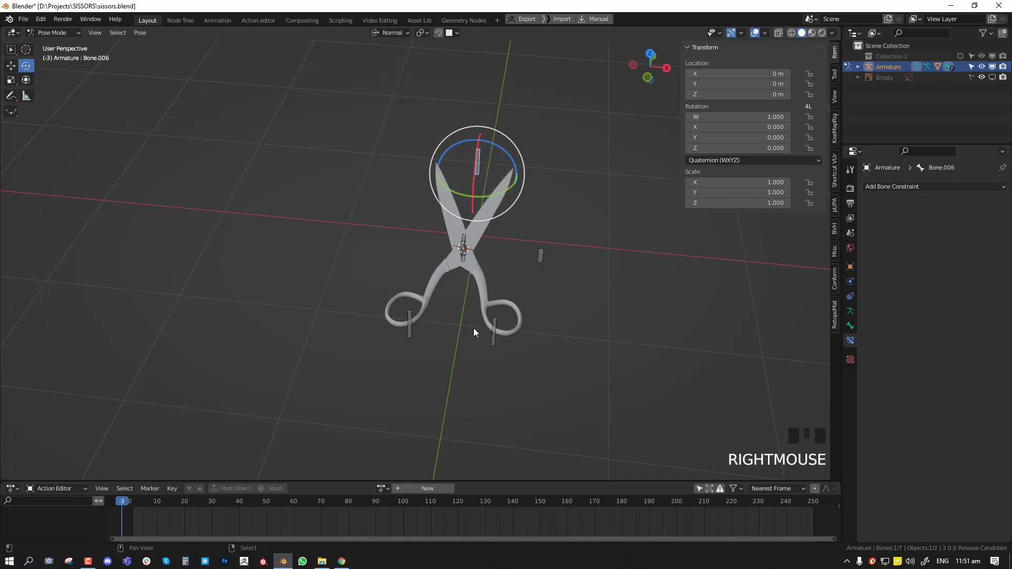
pyautogui.keyDown('shift'); pyautogui.rightClick(407, 326); pyautogui.keyUp('shift')
pyautogui.press('Tab')
pyautogui.hotkey('alt', 'p')
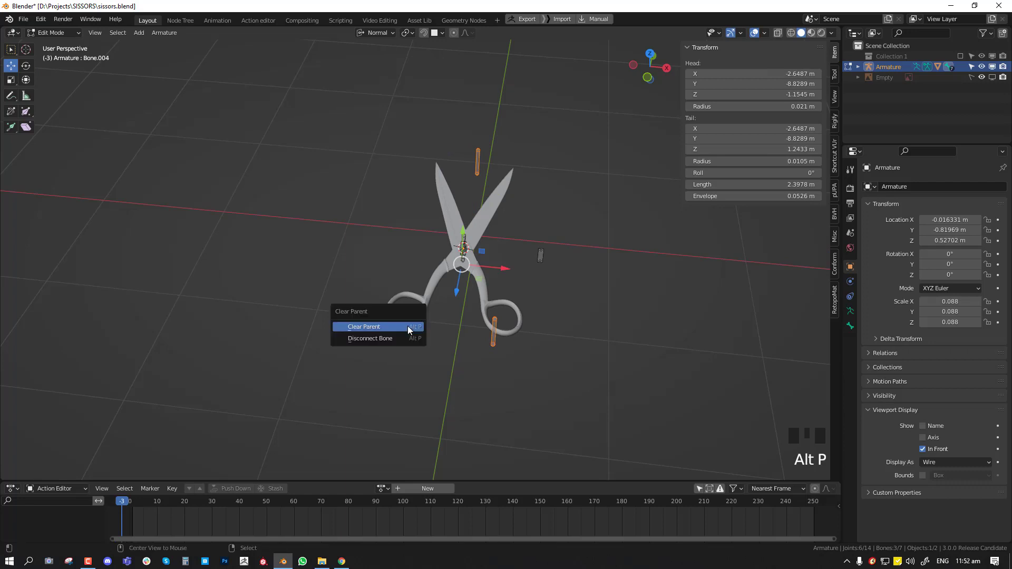
pyautogui.click(407, 326)
pyautogui.hotkey('alt', 'a')
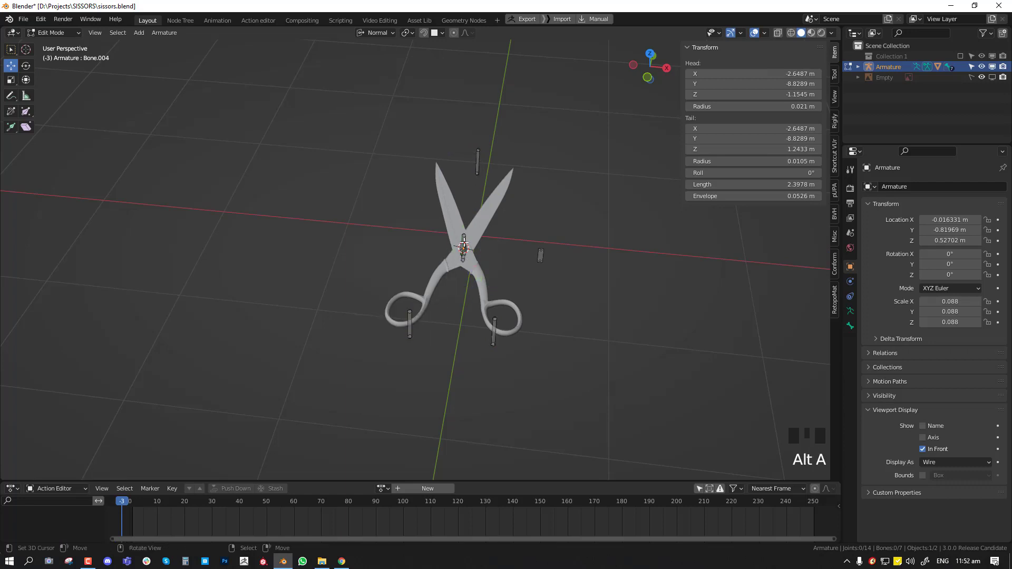
# Step: Parent the central pivot bone to the blade-tip bone with Keep Offset
pyautogui.moveTo(463, 244); pyautogui.dragTo(457, 194, button='middle')
pyautogui.rightClick(467, 255)
pyautogui.moveTo(466, 253); pyautogui.dragTo(467, 264, button='middle')
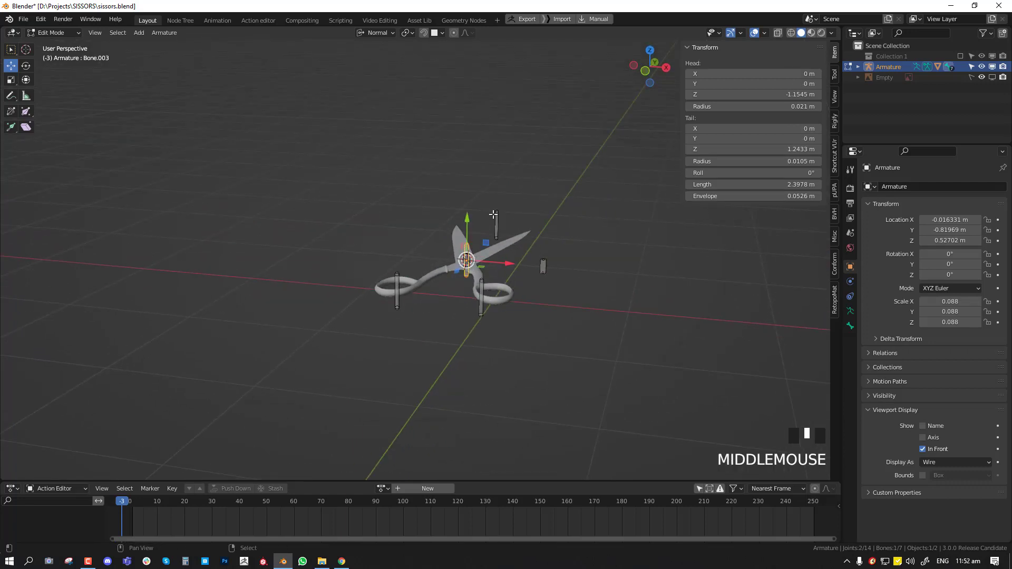
pyautogui.keyDown('shift'); pyautogui.rightClick(494, 215); pyautogui.keyUp('shift')
pyautogui.hotkey('ctrl', 'p')
pyautogui.click(493, 215)
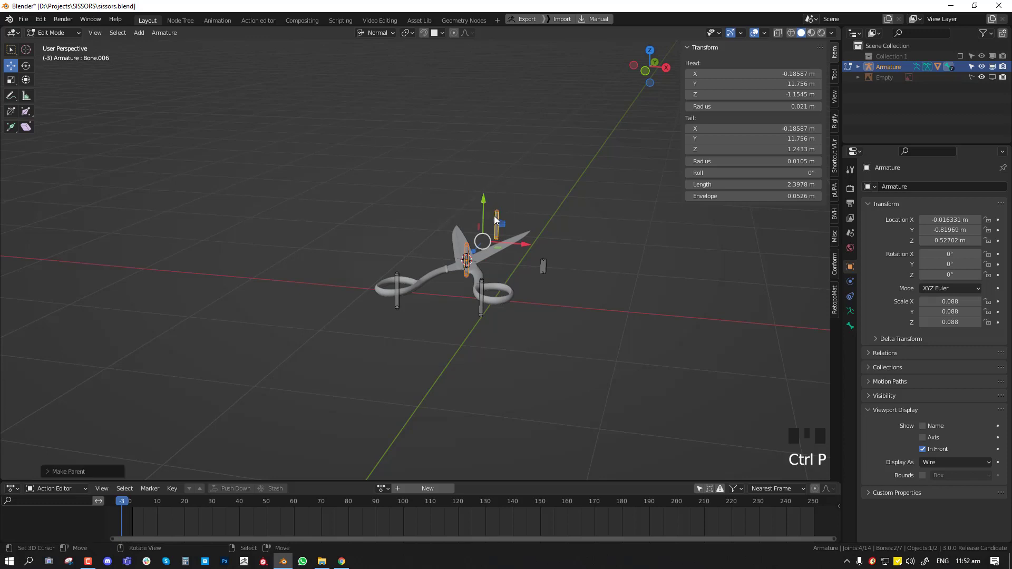
# Step: Parent the blade-tip bone to the left finger-loop bone, and the left finger-loop bone to the right one, with Keep Offset
pyautogui.rightClick(496, 221)
pyautogui.keyDown('shift'); pyautogui.rightClick(392, 291); pyautogui.keyUp('shift')
pyautogui.hotkey('ctrl', 'p')
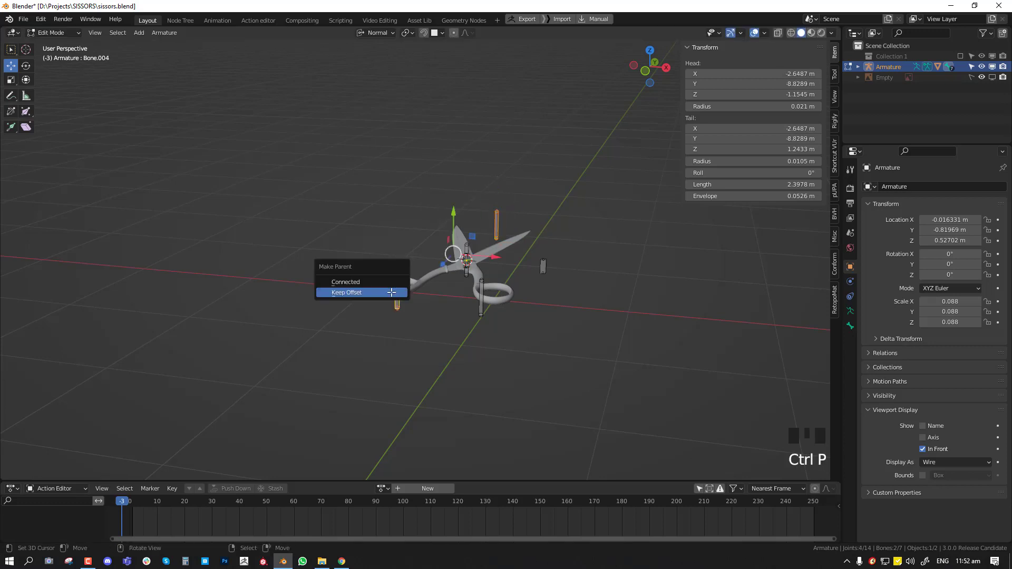
pyautogui.click(392, 290)
pyautogui.rightClick(396, 291)
pyautogui.keyDown('shift'); pyautogui.rightClick(477, 304); pyautogui.keyUp('shift')
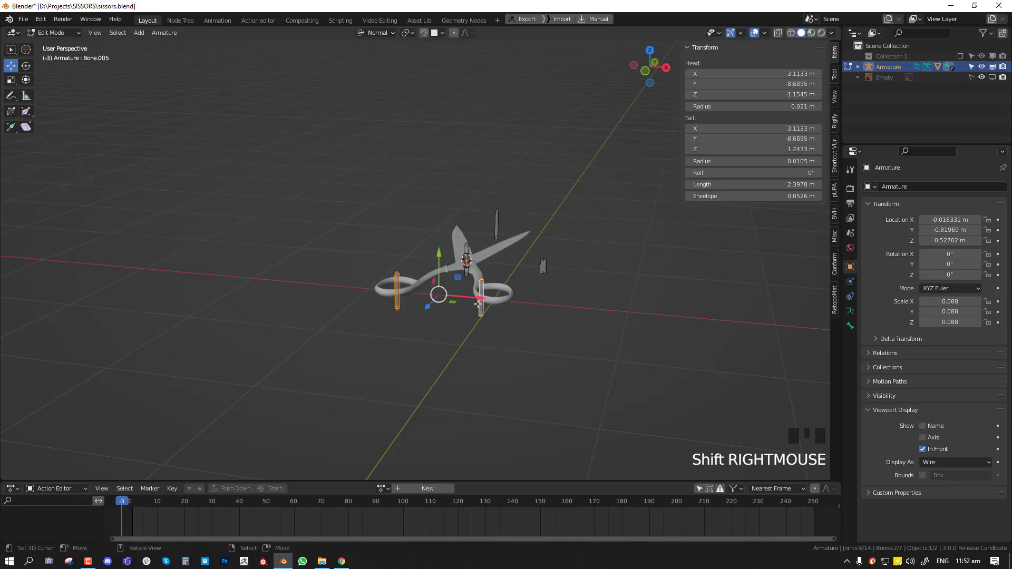
pyautogui.hotkey('ctrl', 'p')
pyautogui.click(478, 303)
# Step: Rotate the right finger-loop bone in Pose Mode to tilt the whole scissors upward
pyautogui.press('Tab')
pyautogui.rightClick(498, 222)
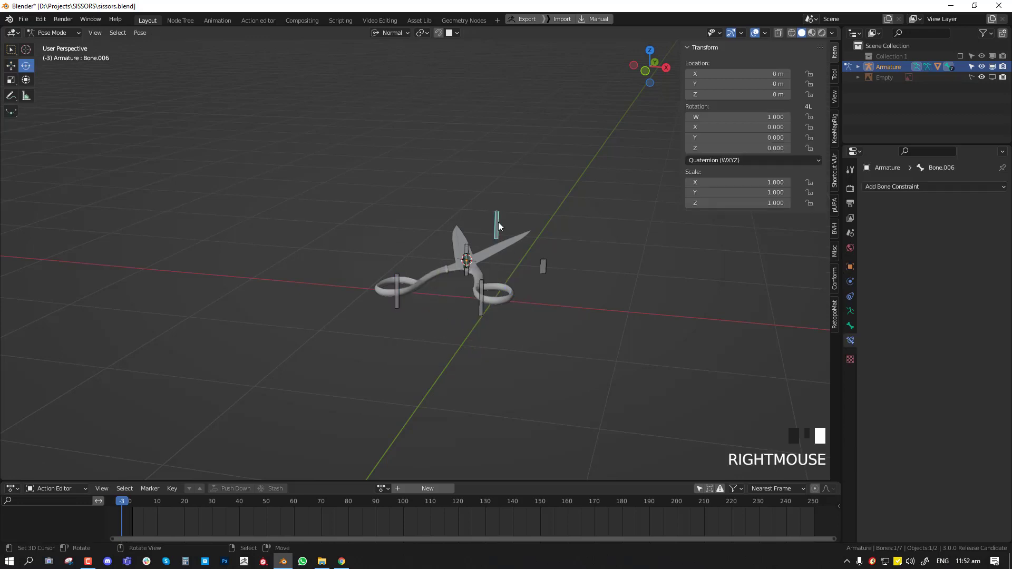
pyautogui.moveTo(498, 223); pyautogui.dragTo(361, 307, button='middle')
pyautogui.rightClick(364, 306)
pyautogui.press('r')
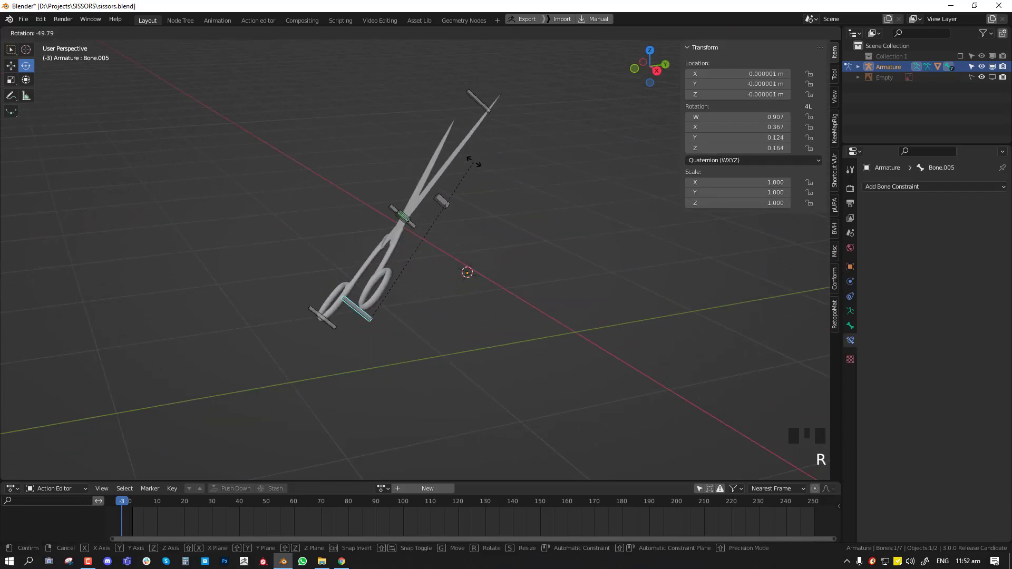
pyautogui.click(400, 158)
pyautogui.press('KP_1')
# Step: Test rotating the blade-tip bone in front view and the right finger-loop bone in perspective, cancelling both rotations
pyautogui.rightClick(314, 91)
pyautogui.press('r')
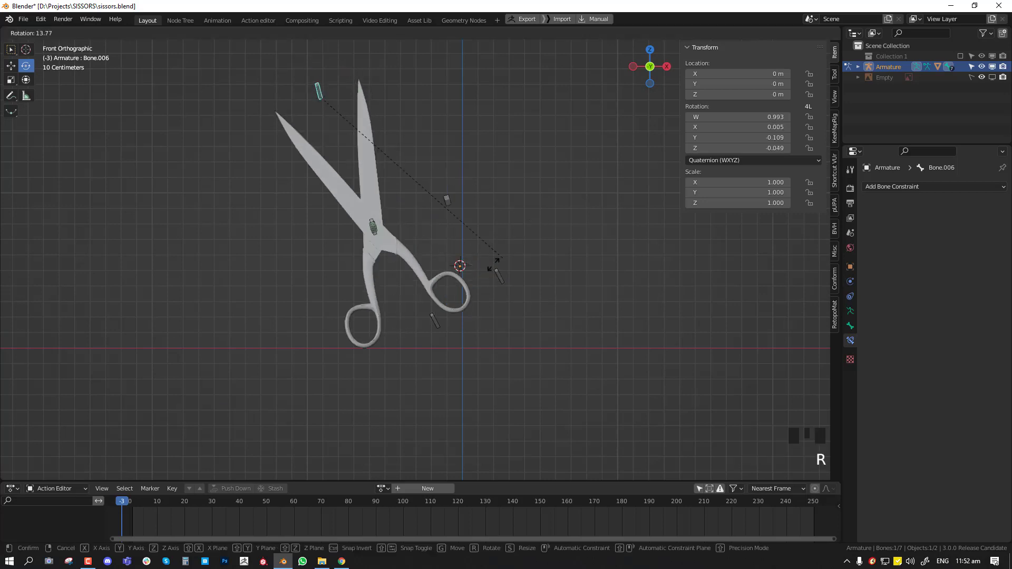
pyautogui.rightClick(573, 207)
pyautogui.moveTo(573, 211); pyautogui.dragTo(501, 253, button='middle')
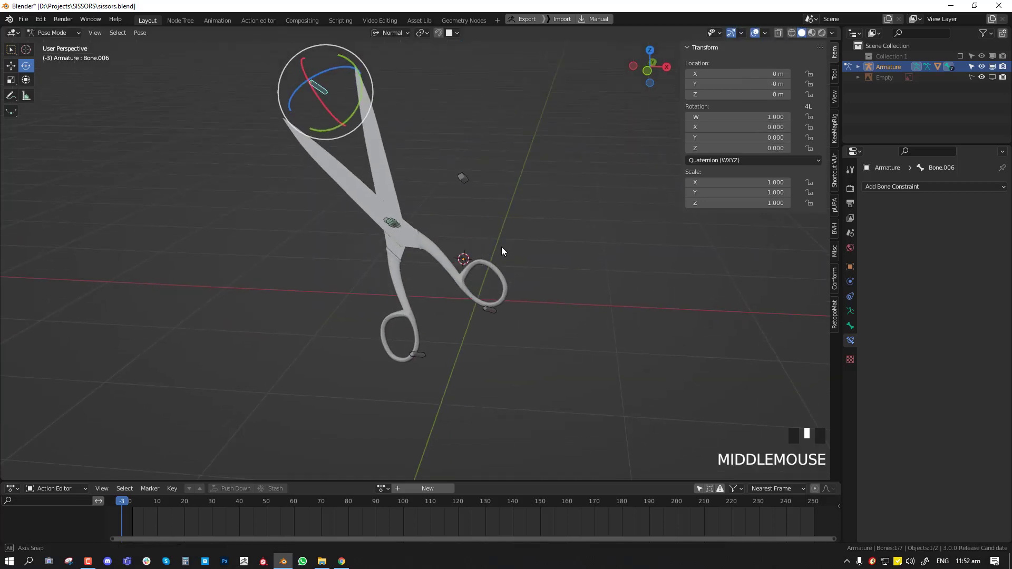
pyautogui.rightClick(490, 314)
pyautogui.rightClick(490, 314)
pyautogui.moveTo(490, 314); pyautogui.dragTo(598, 238, button='middle')
pyautogui.press('r')
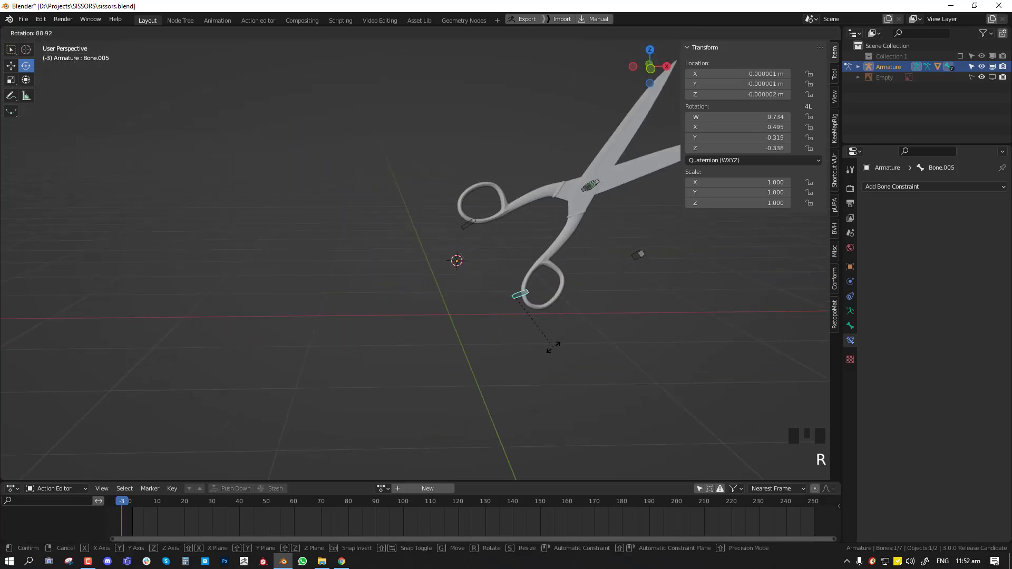
pyautogui.rightClick(598, 290)
# Step: Test the left finger-loop bone by rotating it twice and cancelling each rotation
pyautogui.rightClick(441, 343)
pyautogui.press('r')
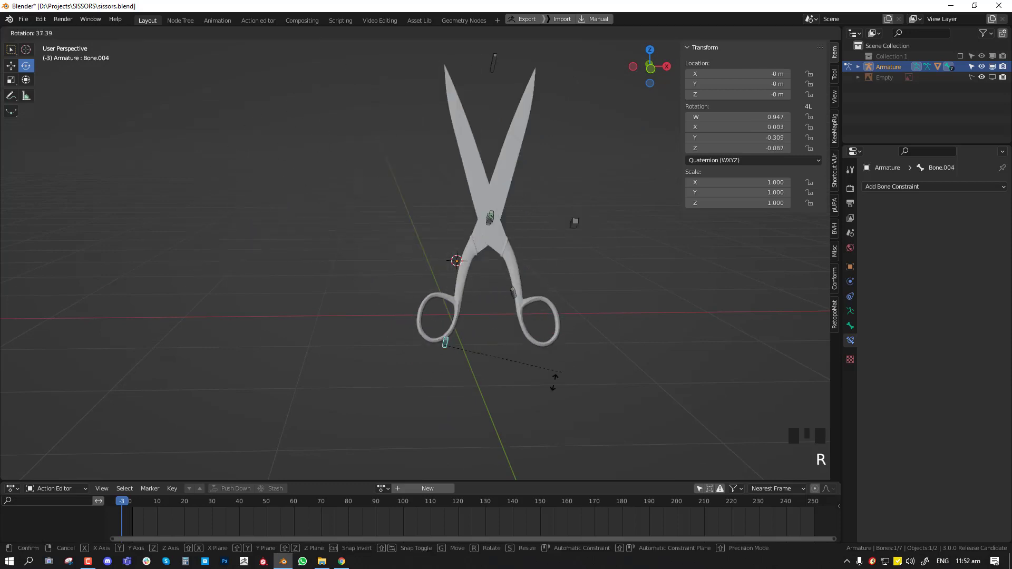
pyautogui.rightClick(563, 265)
pyautogui.press('r')
pyautogui.rightClick(556, 368)
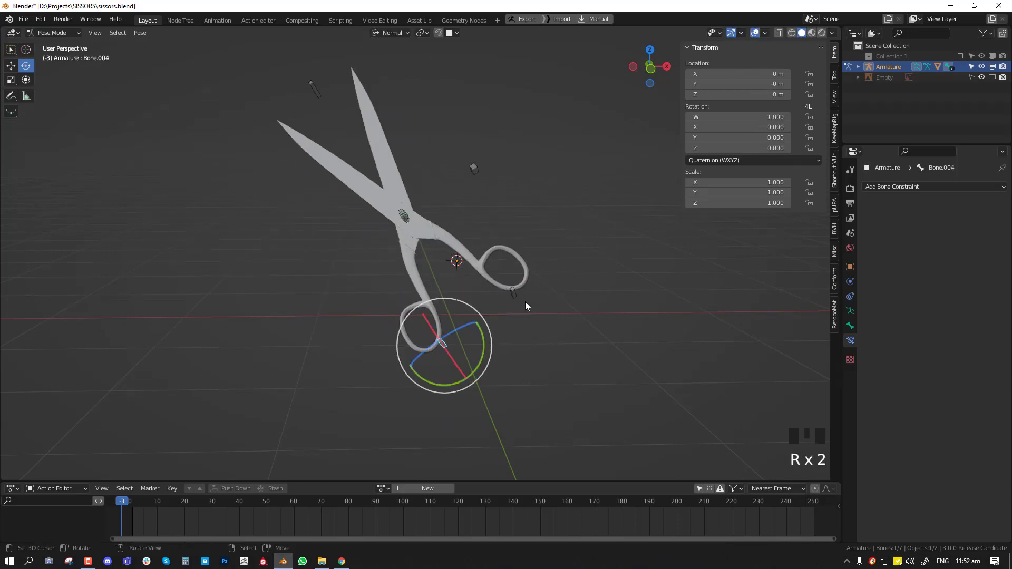
# Step: Clear the rotation and location of all bones
pyautogui.press('a')
pyautogui.hotkey('alt', 'r')
pyautogui.hotkey('alt', 'g')
pyautogui.moveTo(524, 260); pyautogui.dragTo(520, 289, button='middle')
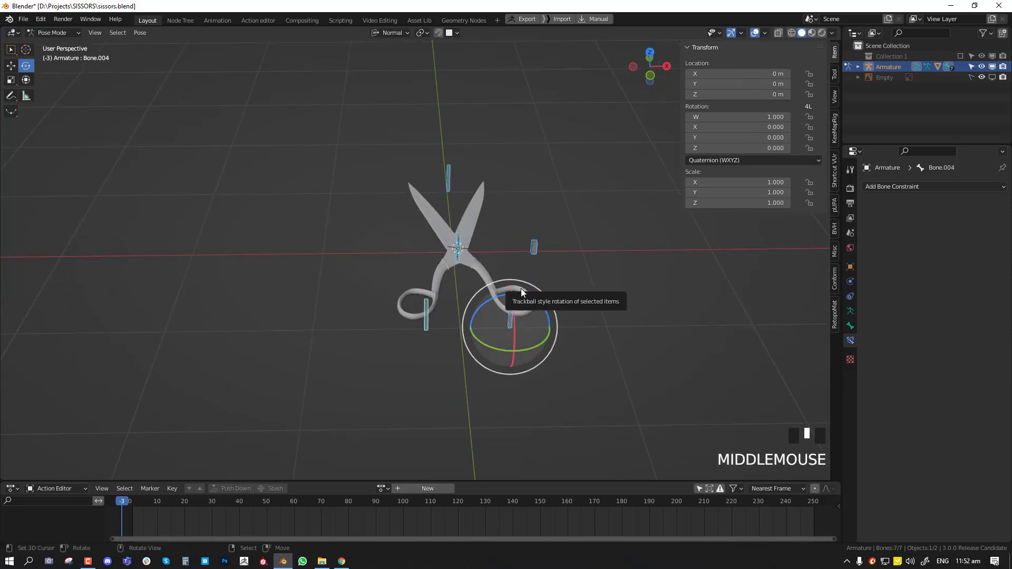